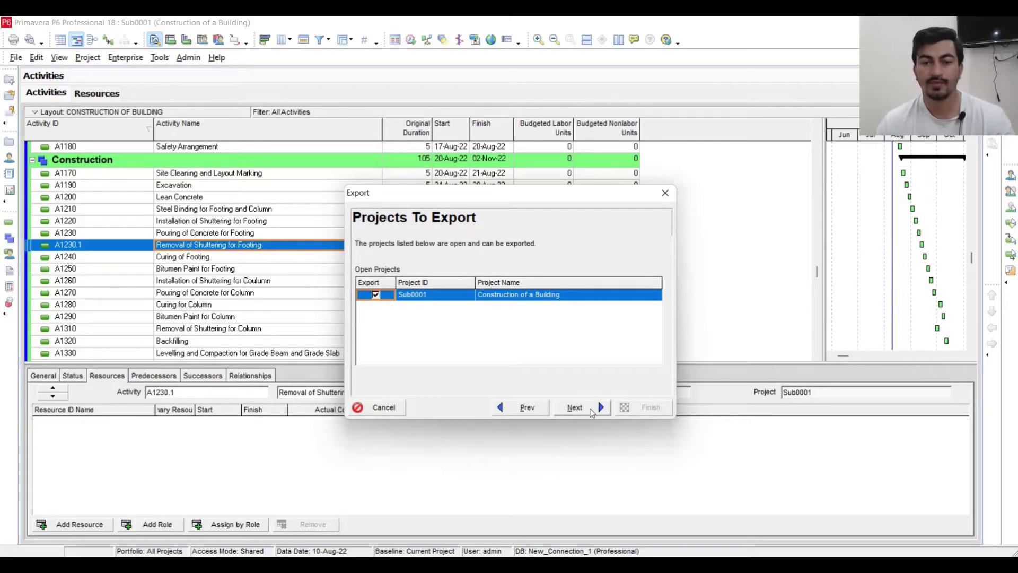
# Proceed with exporting project Sub0001 and check the Original Duration column in the "resource" export template, keeping the template.
pyautogui.click(592, 410)
pyautogui.click(603, 364)
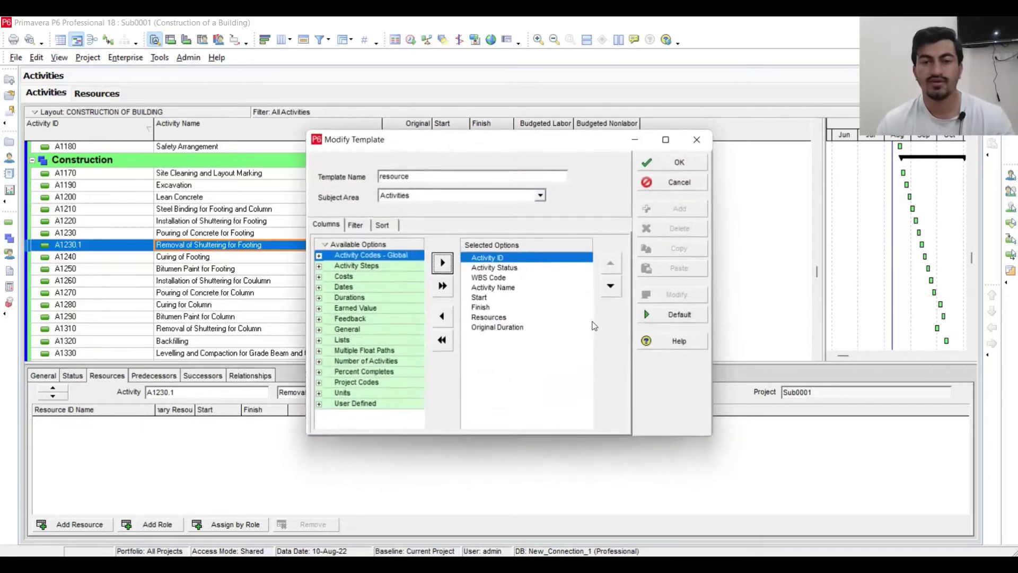
pyautogui.click(501, 329)
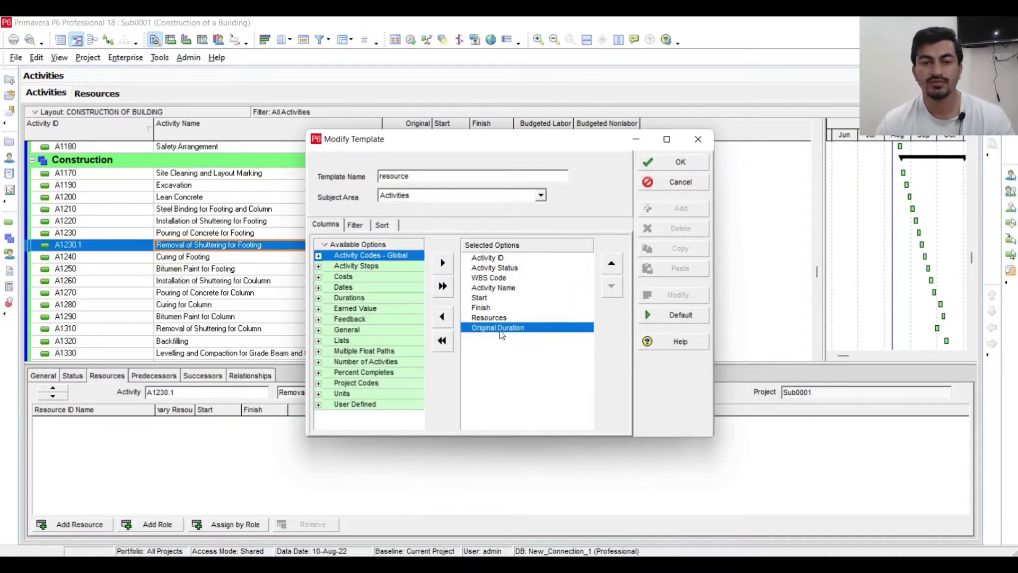
pyautogui.click(694, 166)
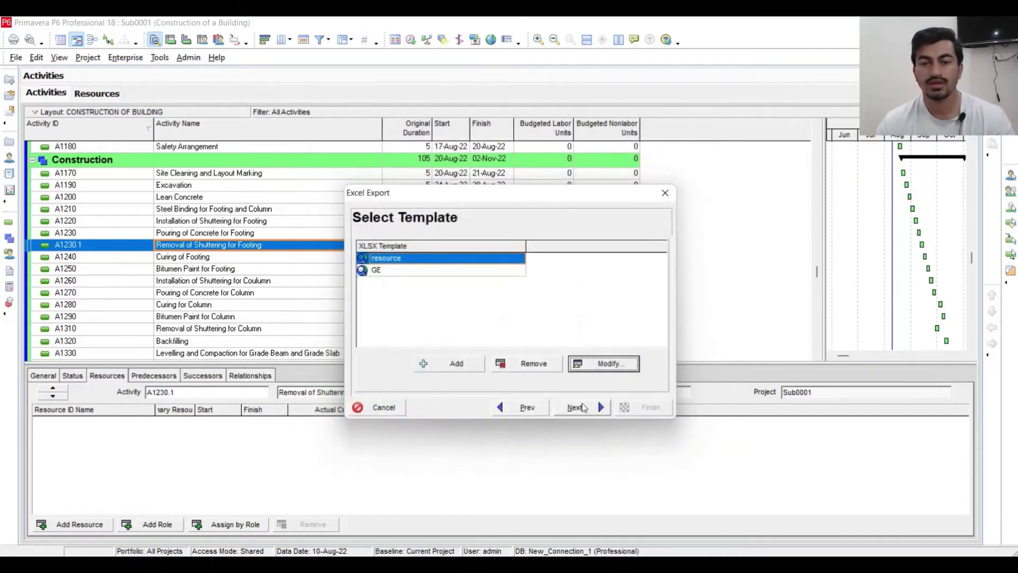
# Export the activities with the "resource" template to Sub0001-Activities.xlsx on the Desktop and finish the export.
pyautogui.click(584, 408)
pyautogui.click(574, 280)
pyautogui.click(574, 282)
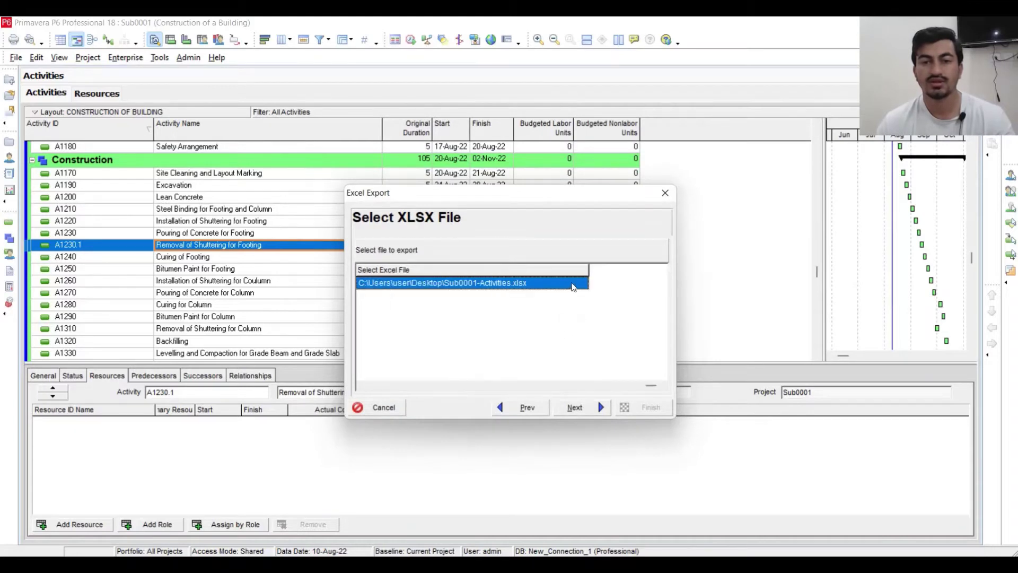
pyautogui.click(584, 285)
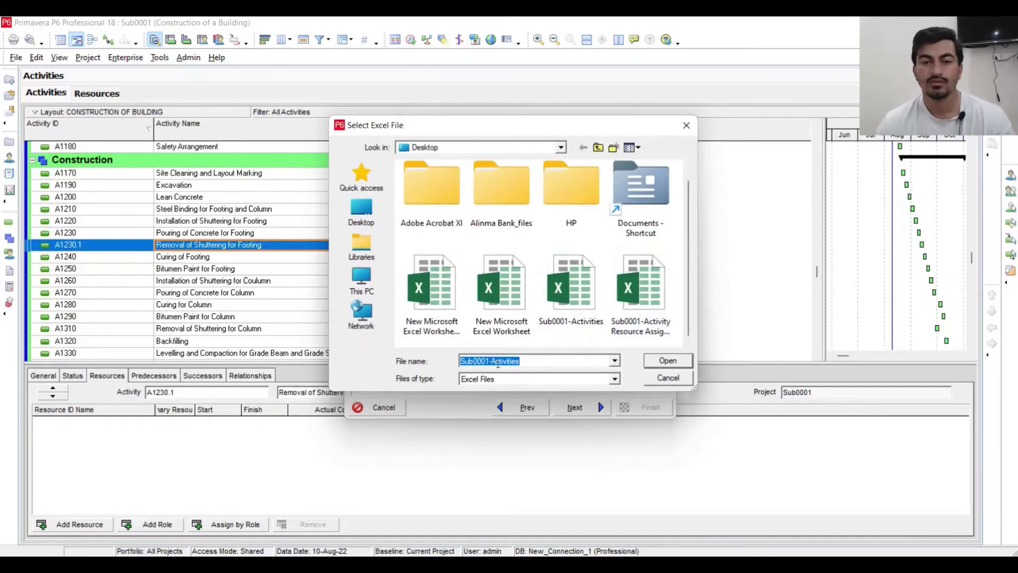
pyautogui.click(669, 361)
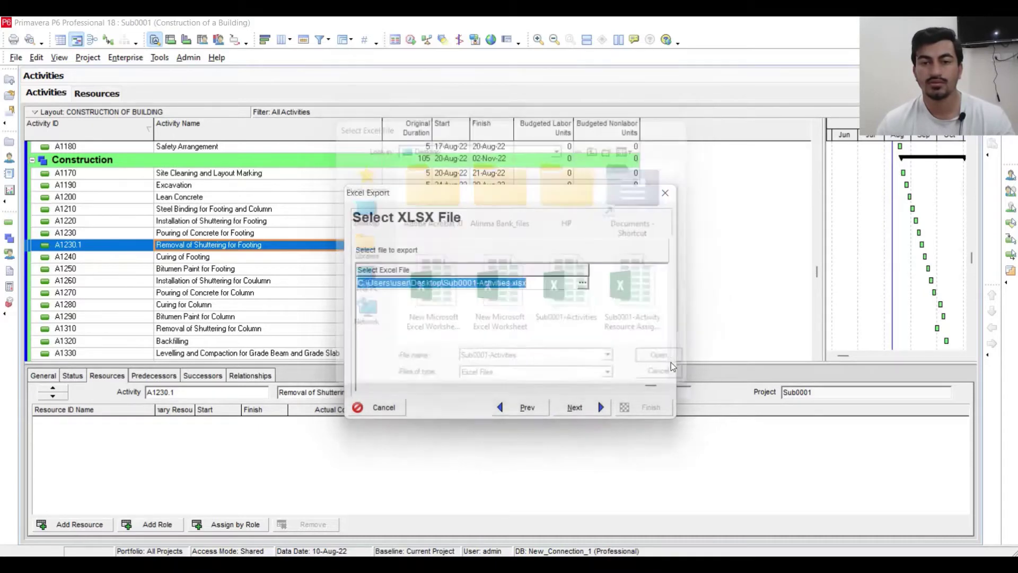
pyautogui.click(582, 411)
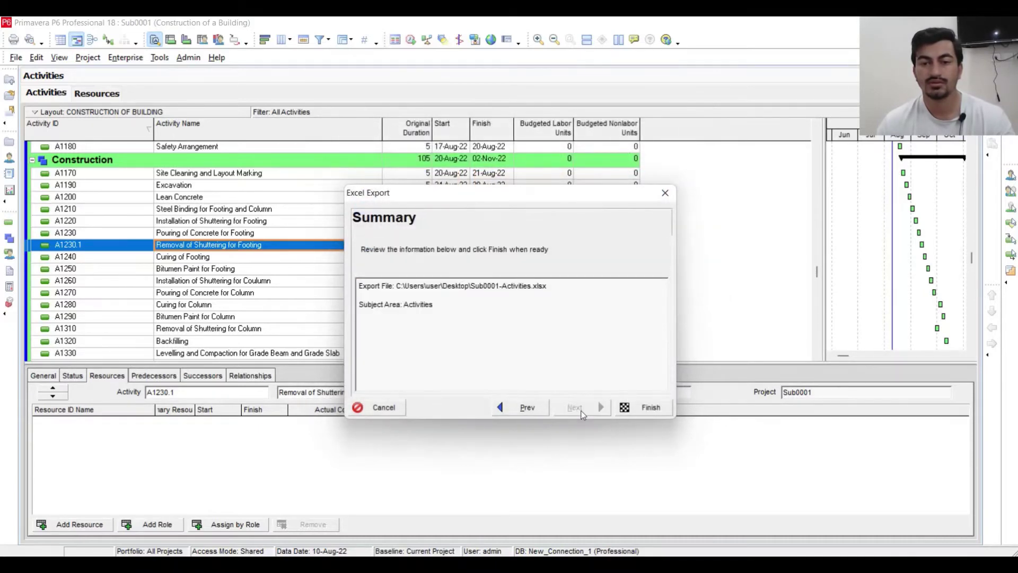
pyautogui.click(653, 408)
pyautogui.click(639, 407)
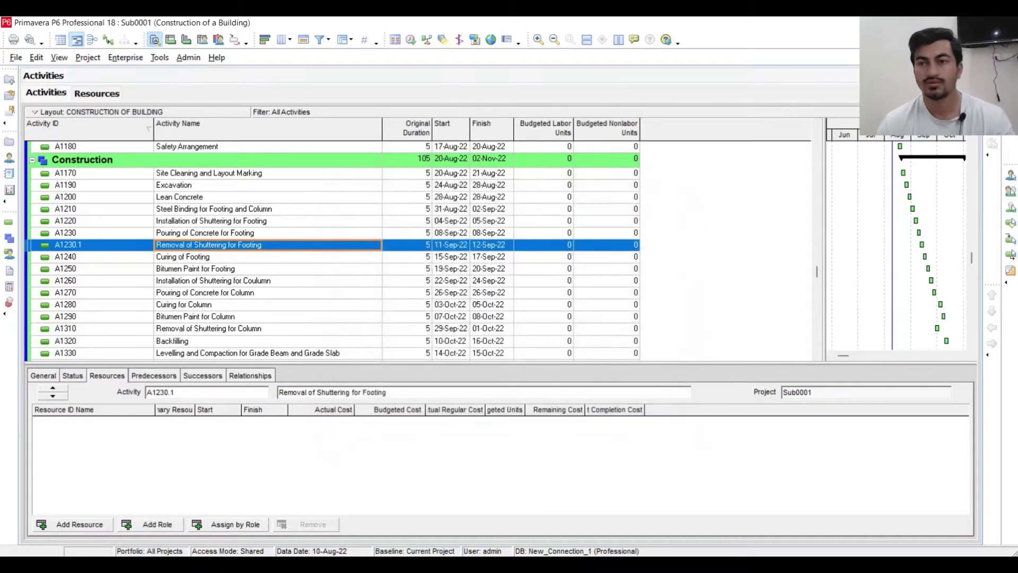
# Open the exported Sub0001-Activities workbook from the desktop in Excel and look over its Original Duration column.
pyautogui.hotkey('alt', 'Tab')
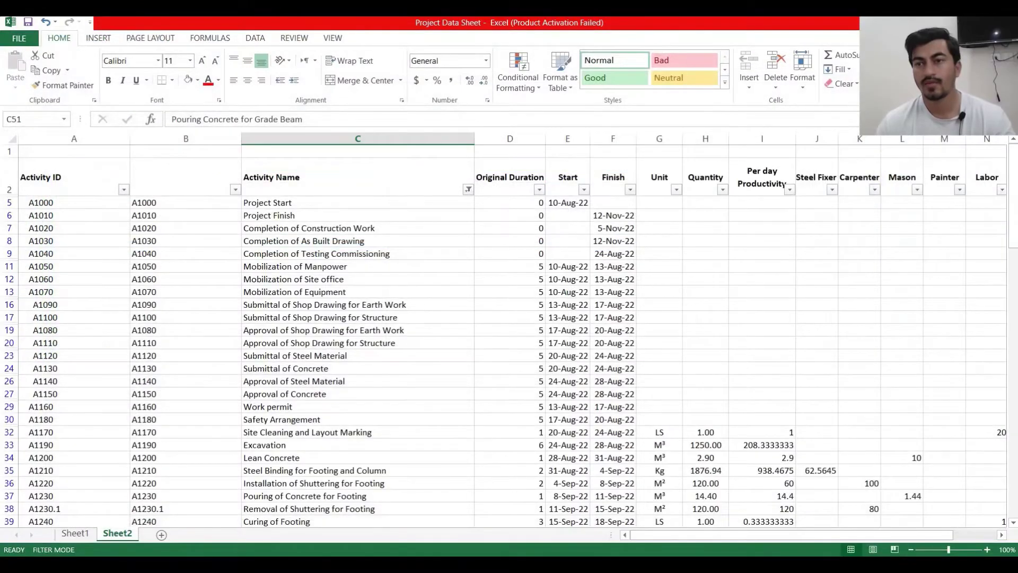
pyautogui.hotkey('alt', 'Tab')
pyautogui.press('super+d')
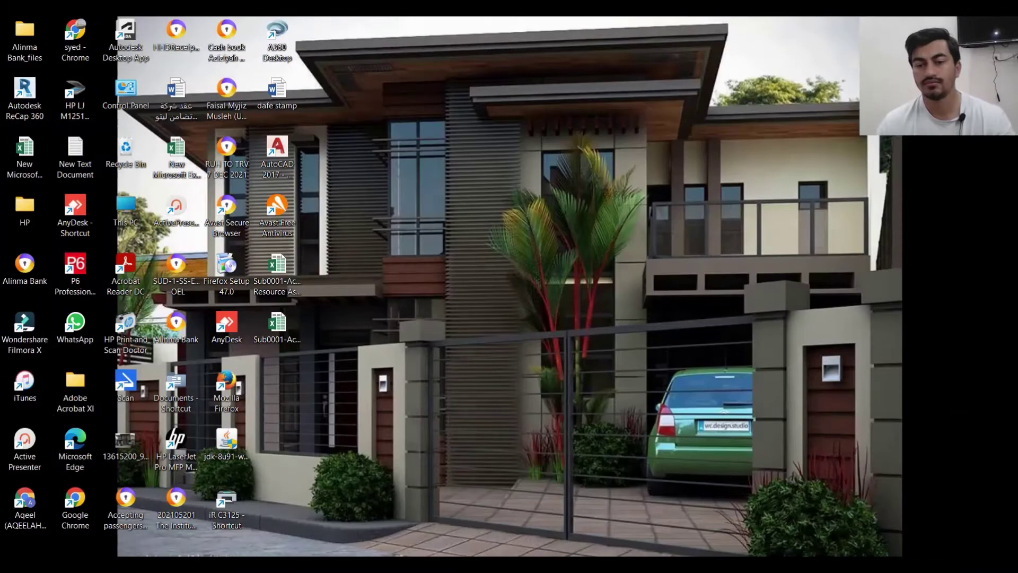
pyautogui.click(785, 498)
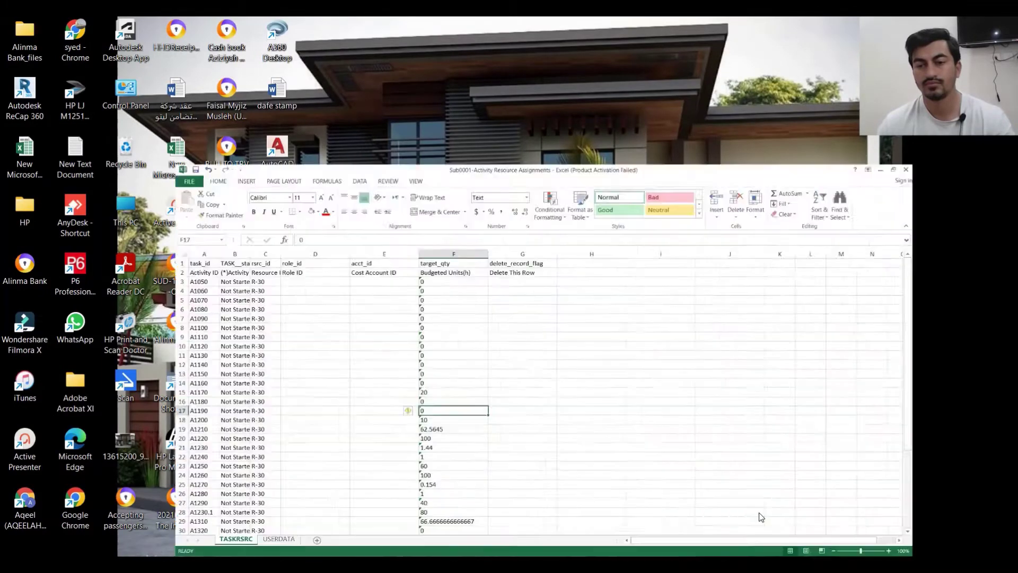
pyautogui.press('super+d')
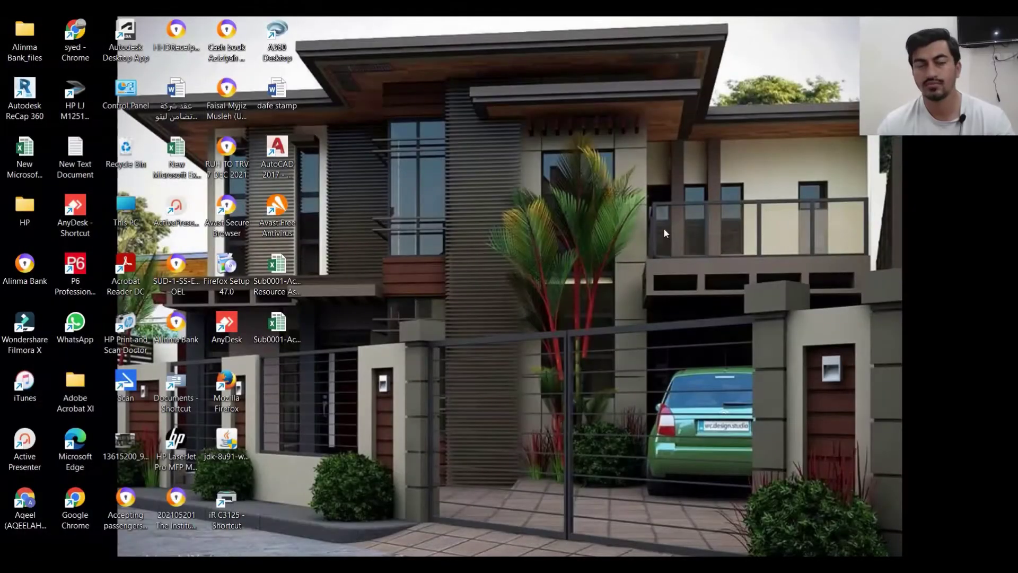
pyautogui.click(294, 326)
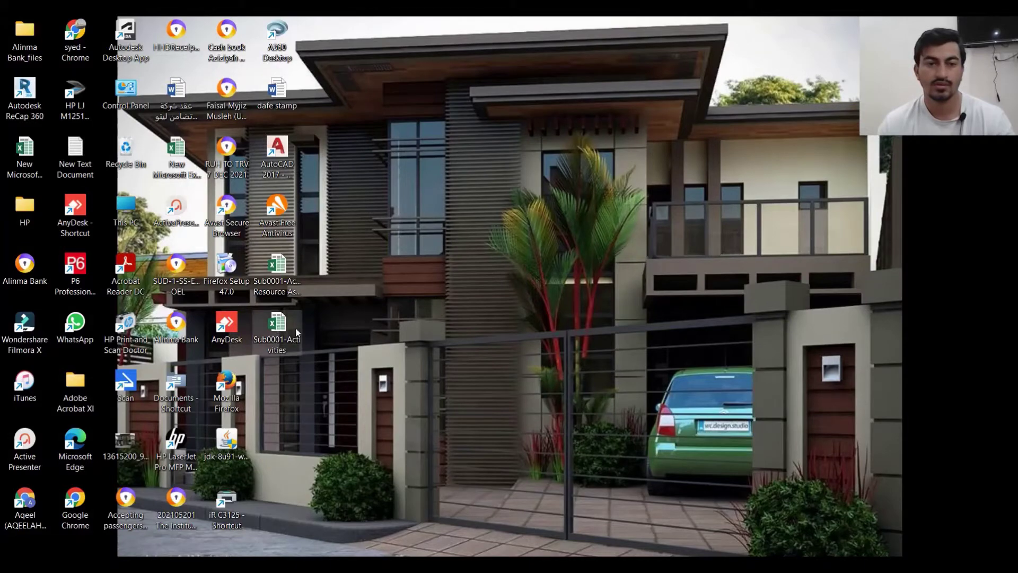
pyautogui.doubleClick(292, 326)
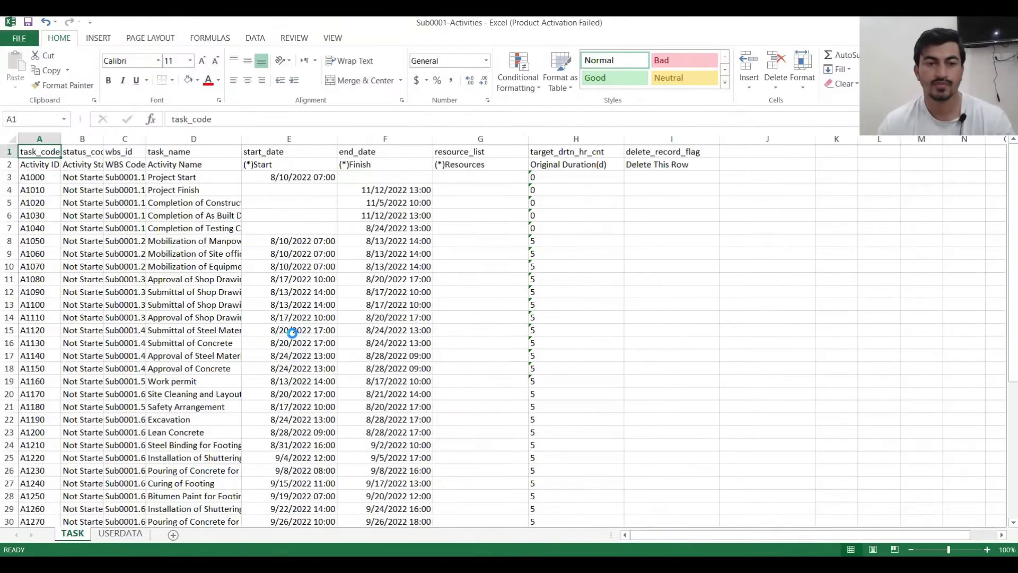
pyautogui.moveTo(566, 177); pyautogui.dragTo(538, 424)
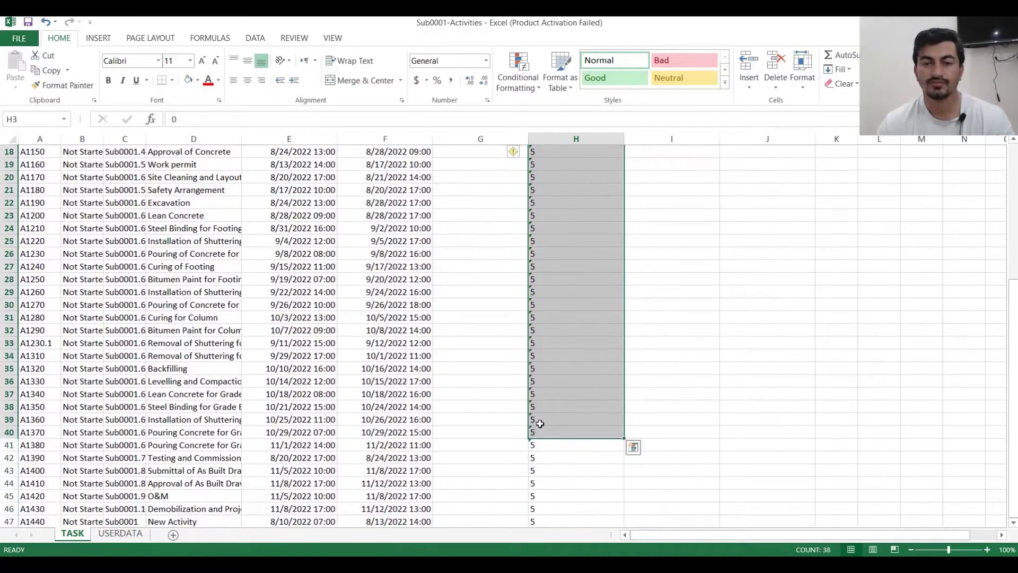
pyautogui.scroll(6, 540, 423)
pyautogui.click(539, 360)
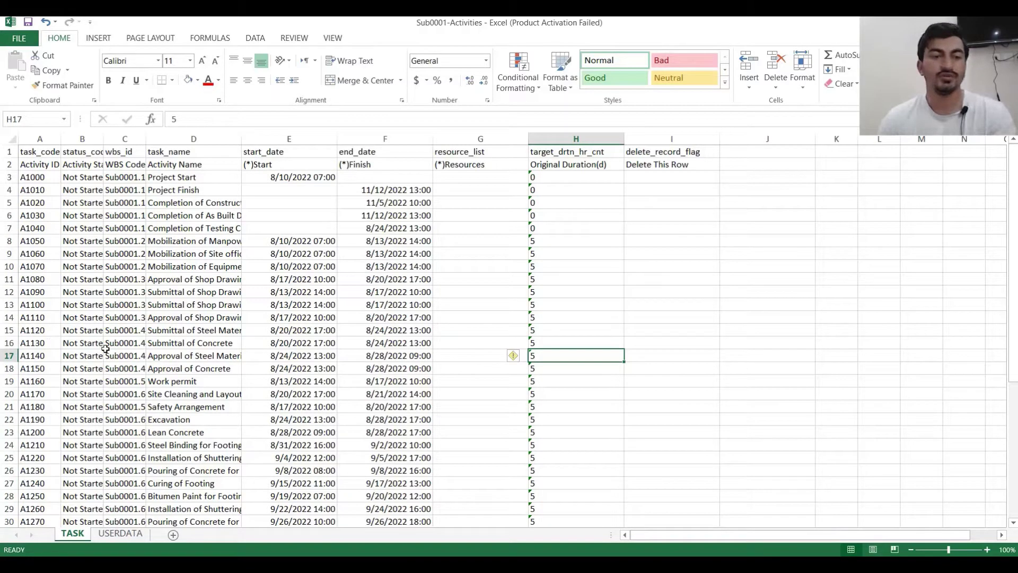
# Copy all activity IDs from A3 down to the last activity row on the TASK sheet.
pyautogui.click(50, 378)
pyautogui.moveTo(43, 184); pyautogui.dragTo(56, 518)
pyautogui.scroll(7, 5, 355)
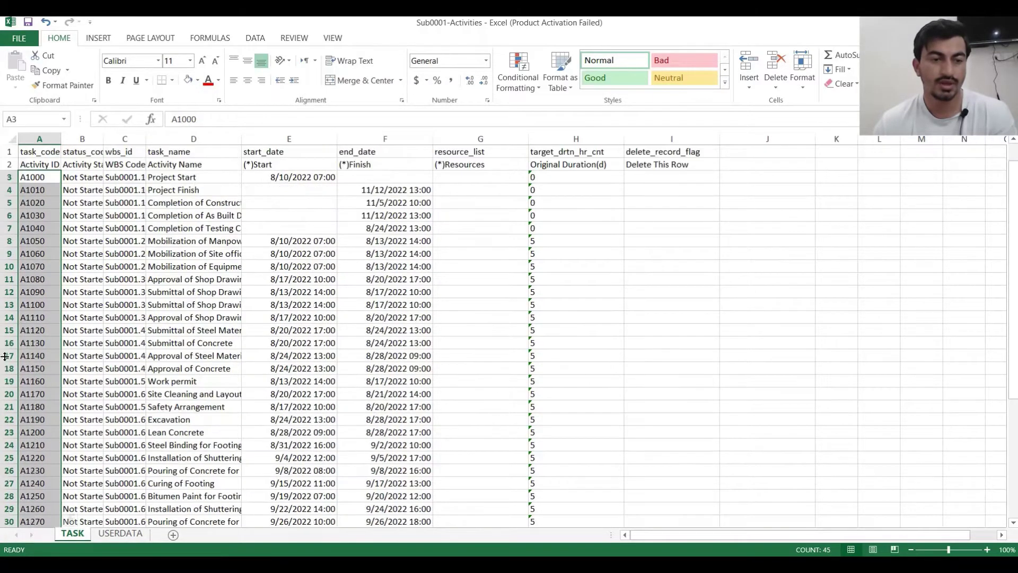
pyautogui.rightClick(45, 329)
pyautogui.click(69, 88)
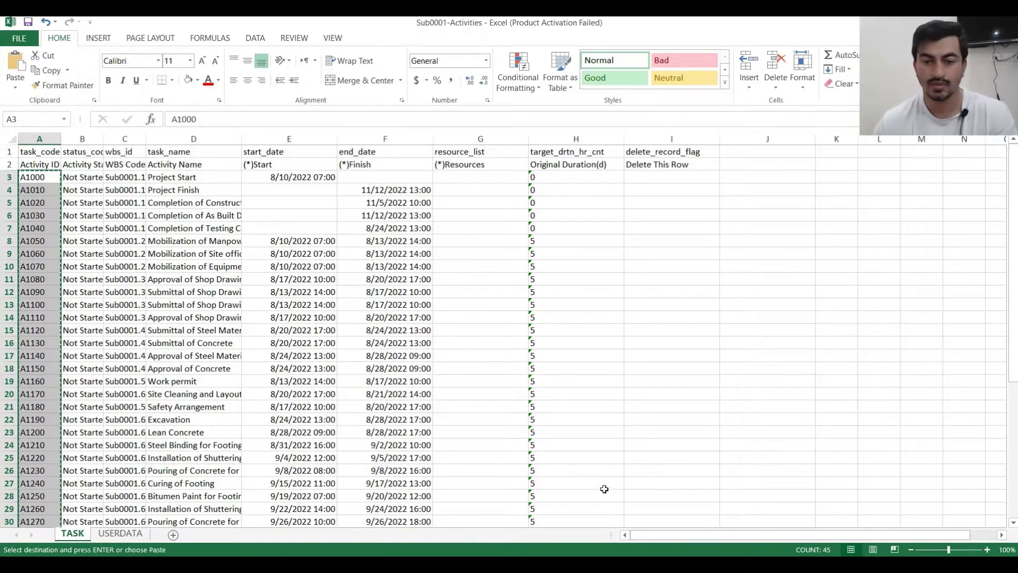
# Switch to the Project Data Sheet workbook and paste the copied activity IDs on Sheet2 starting at cell A63.
pyautogui.moveTo(641, 563)
pyautogui.click(531, 526)
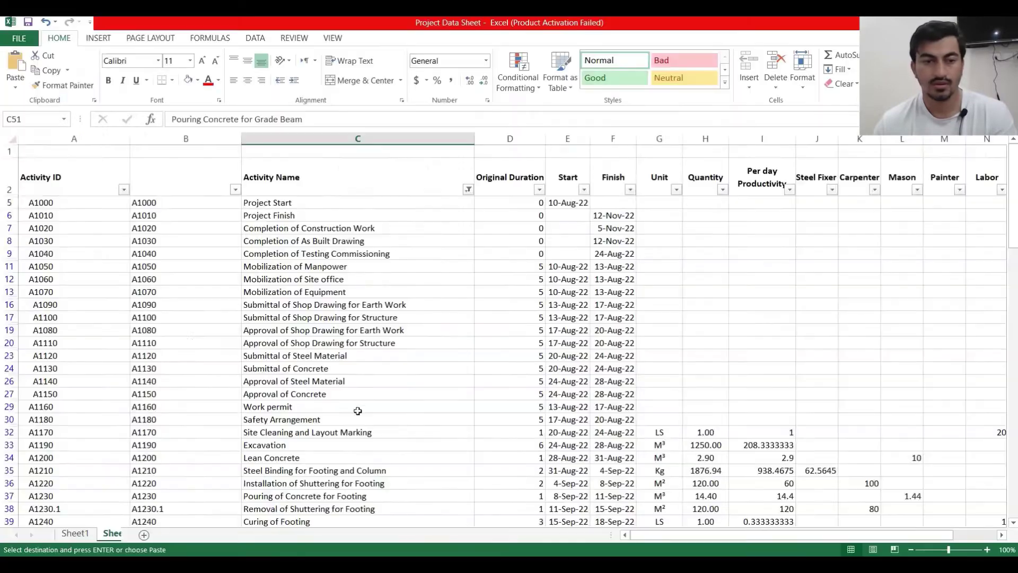
pyautogui.scroll(-16, 122, 345)
pyautogui.scroll(-3, 135, 343)
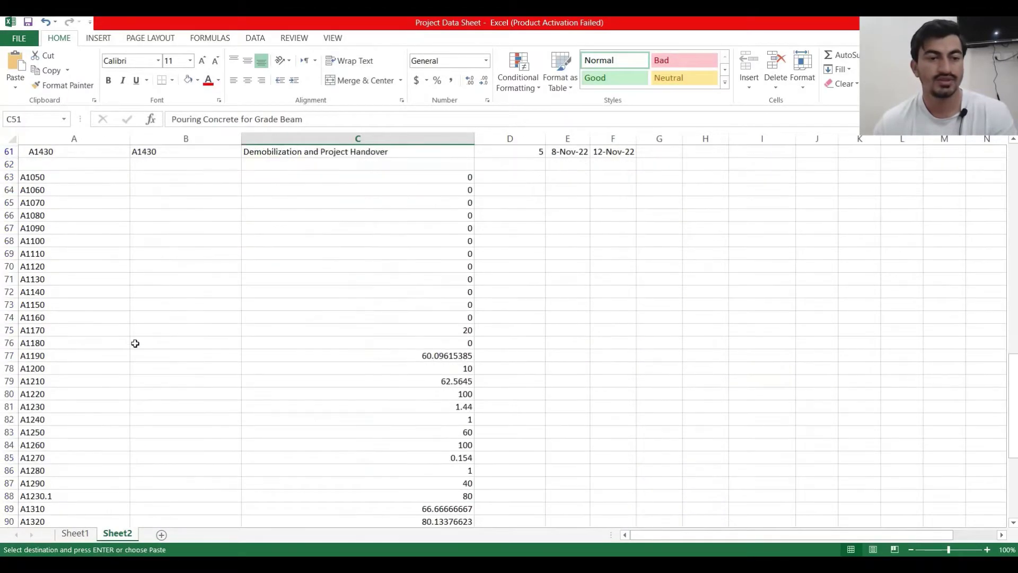
pyautogui.click(90, 182)
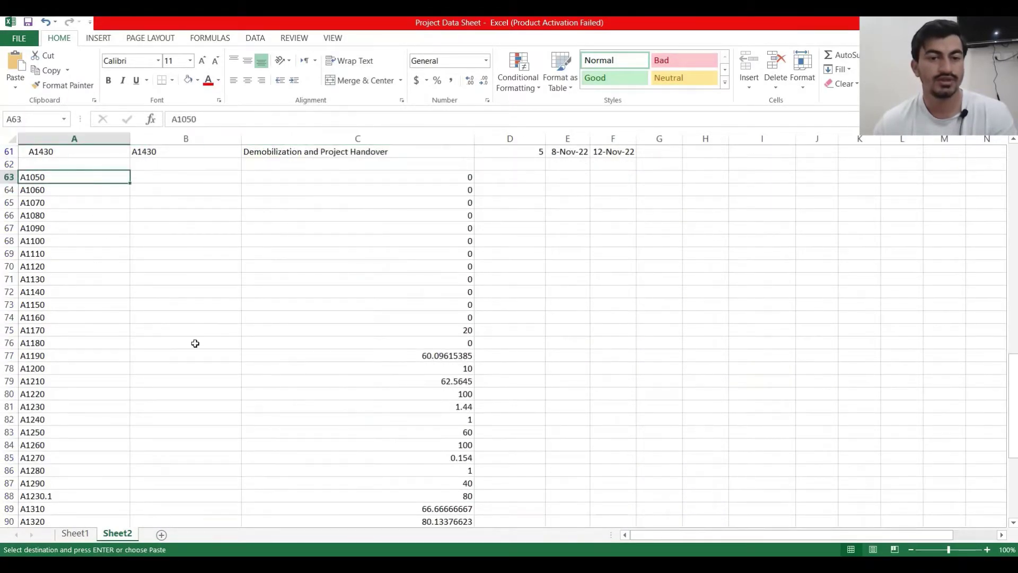
pyautogui.click(15, 67)
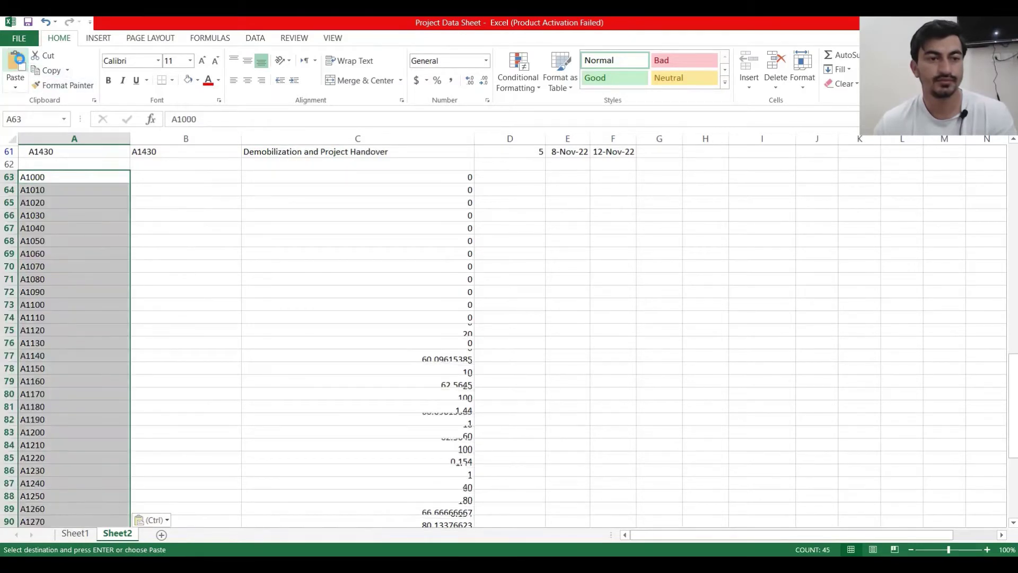
# Begin a new INDEX formula in cell C63 with the Original Duration range D5:D61 as its array.
pyautogui.scroll(3, 415, 363)
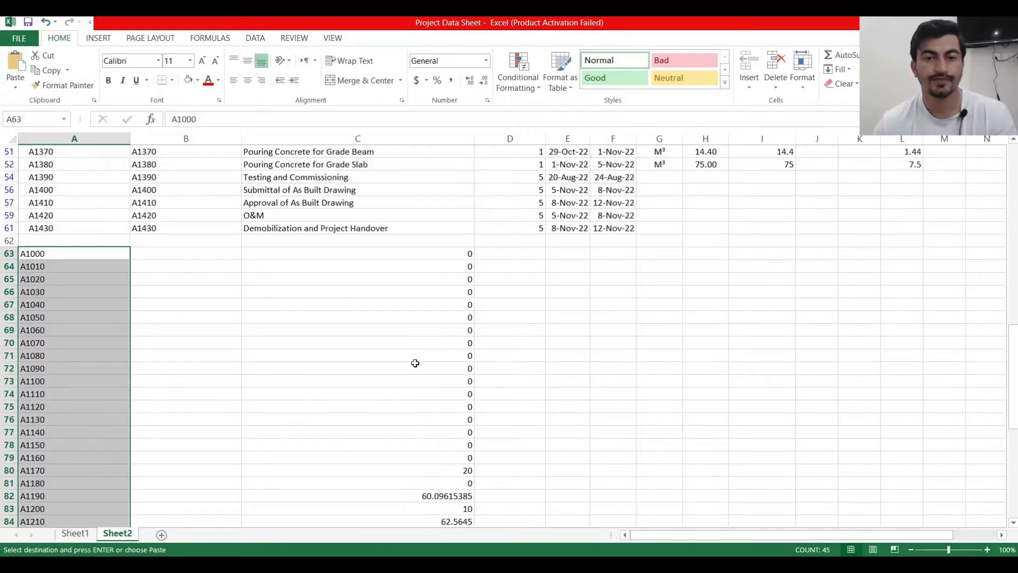
pyautogui.click(430, 256)
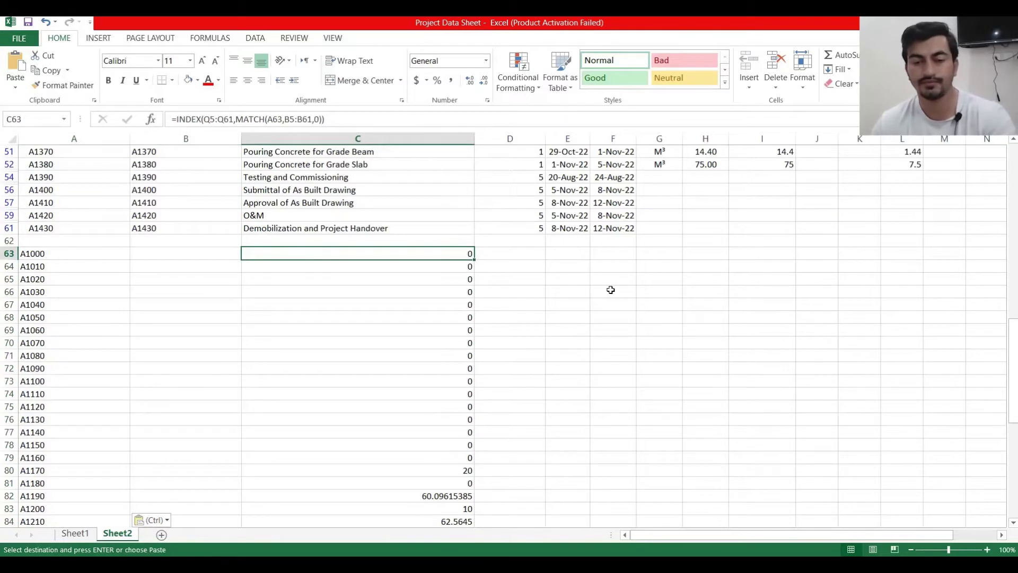
pyautogui.write('=in')
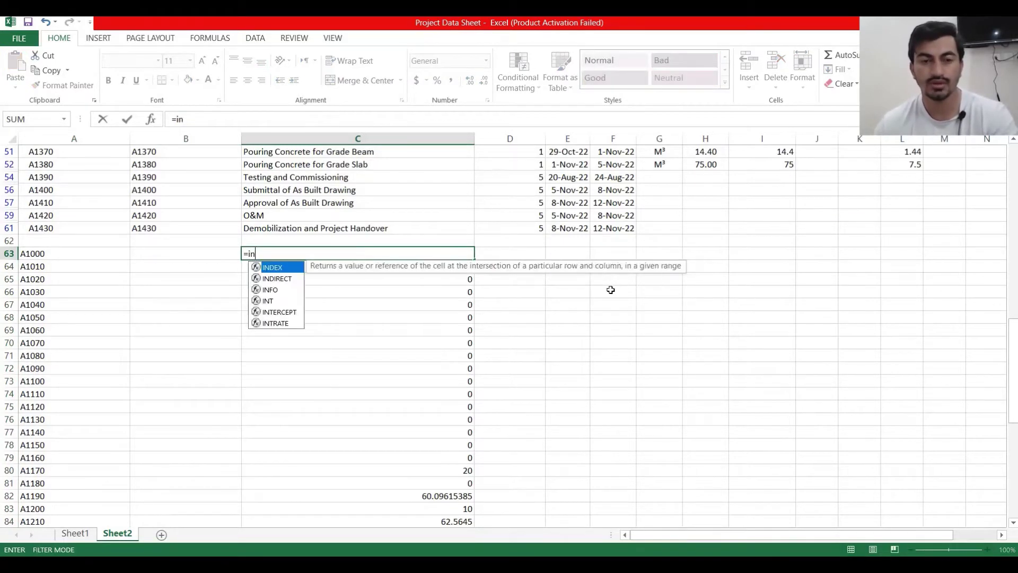
pyautogui.doubleClick(293, 268)
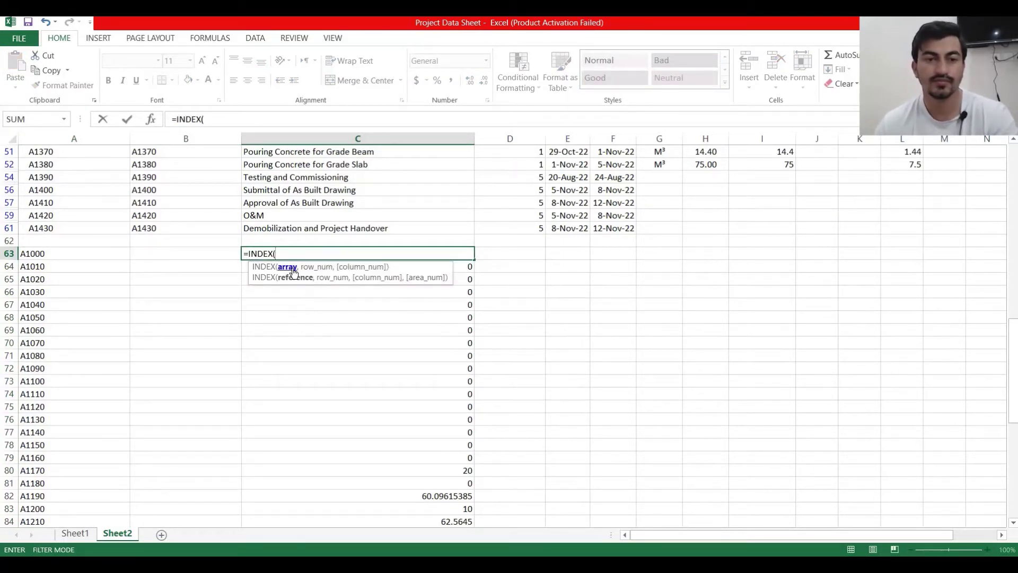
pyautogui.scroll(-2, 898, 484)
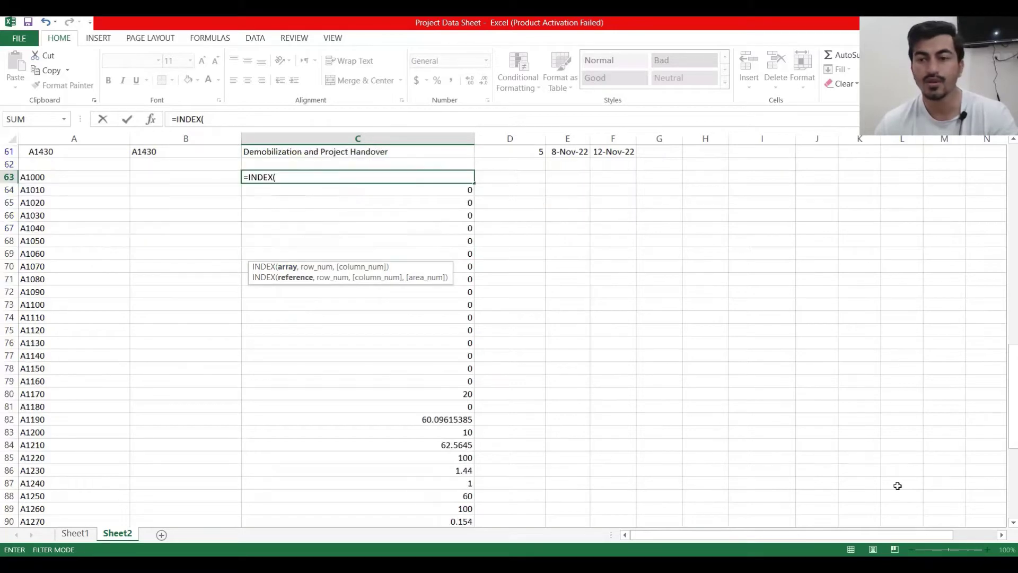
pyautogui.scroll(15, 898, 484)
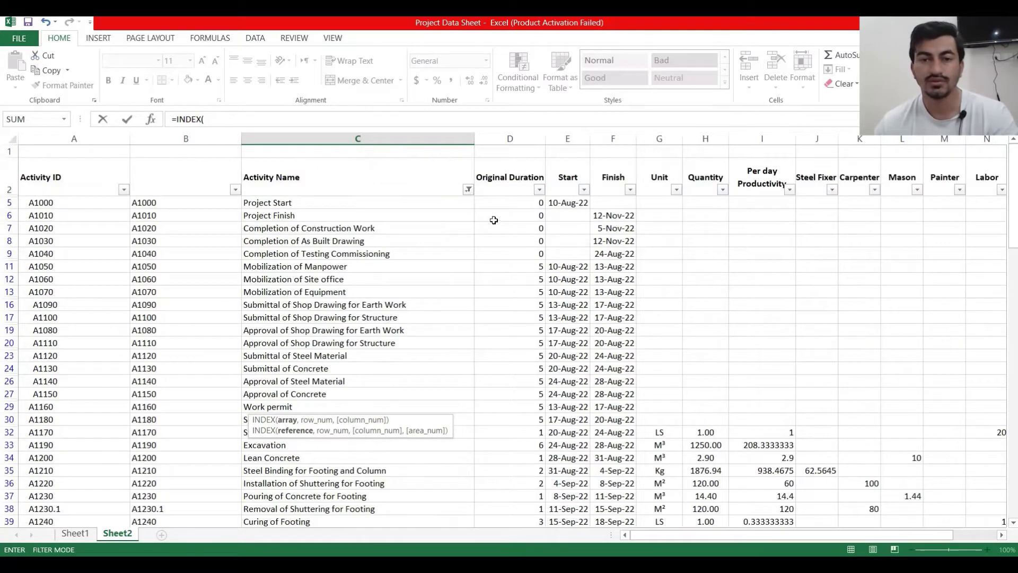
pyautogui.moveTo(501, 202); pyautogui.dragTo(544, 519)
pyautogui.scroll(-1, 531, 509)
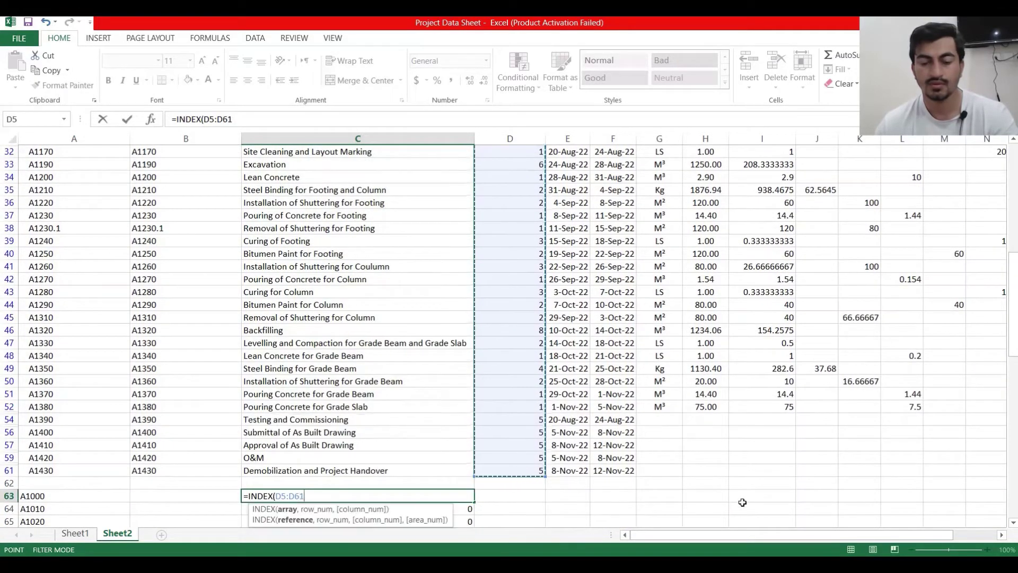
# Nest a MATCH function as the row number of the INDEX formula in C63, with A63 as its lookup value.
pyautogui.write(',m')
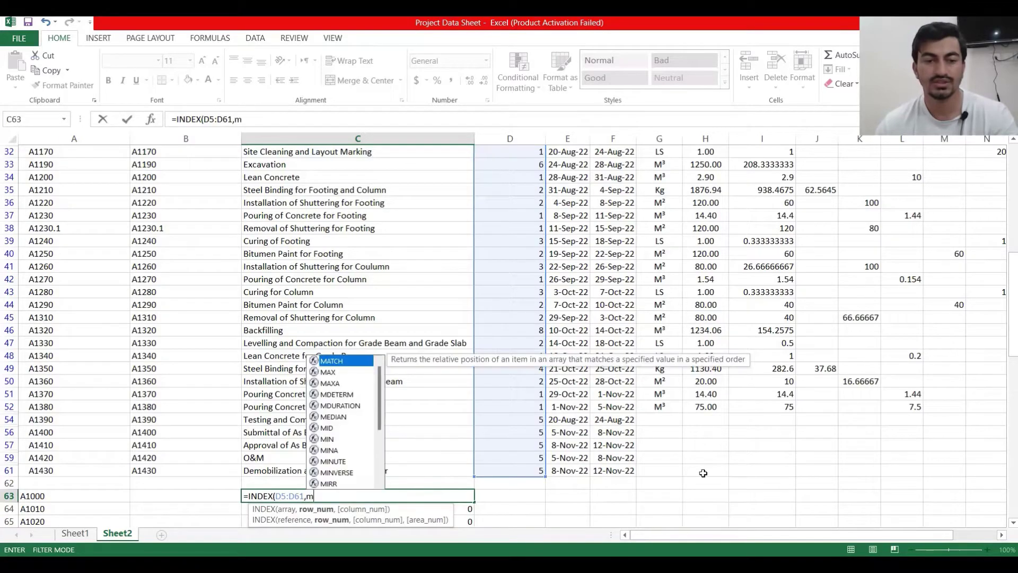
pyautogui.doubleClick(349, 362)
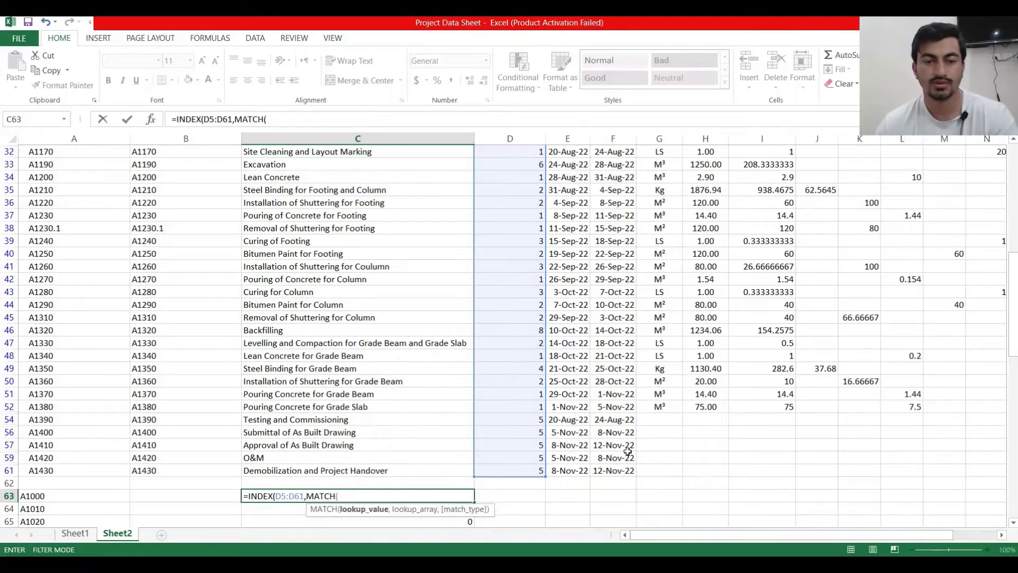
pyautogui.scroll(-4, 184, 442)
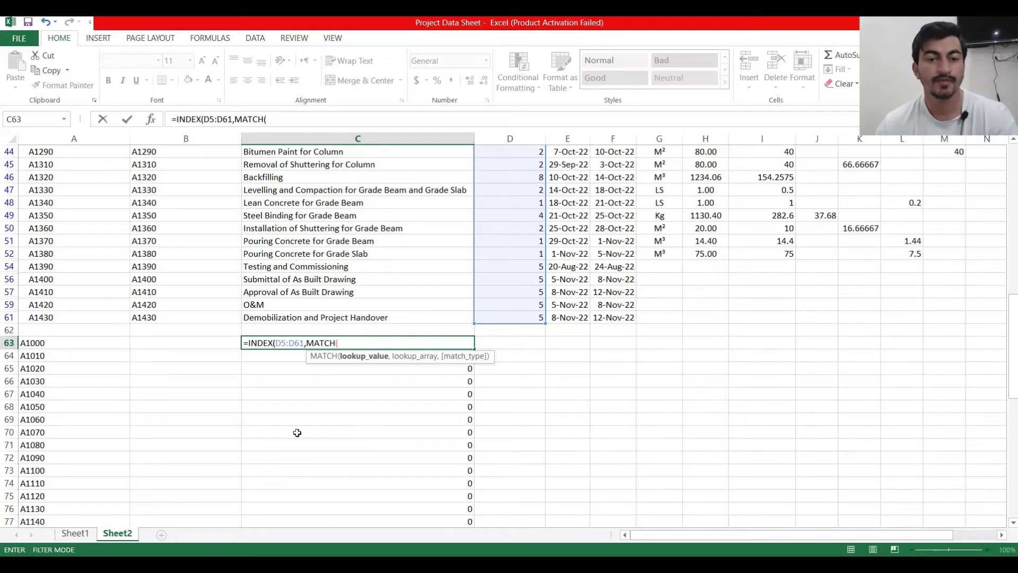
pyautogui.click(64, 345)
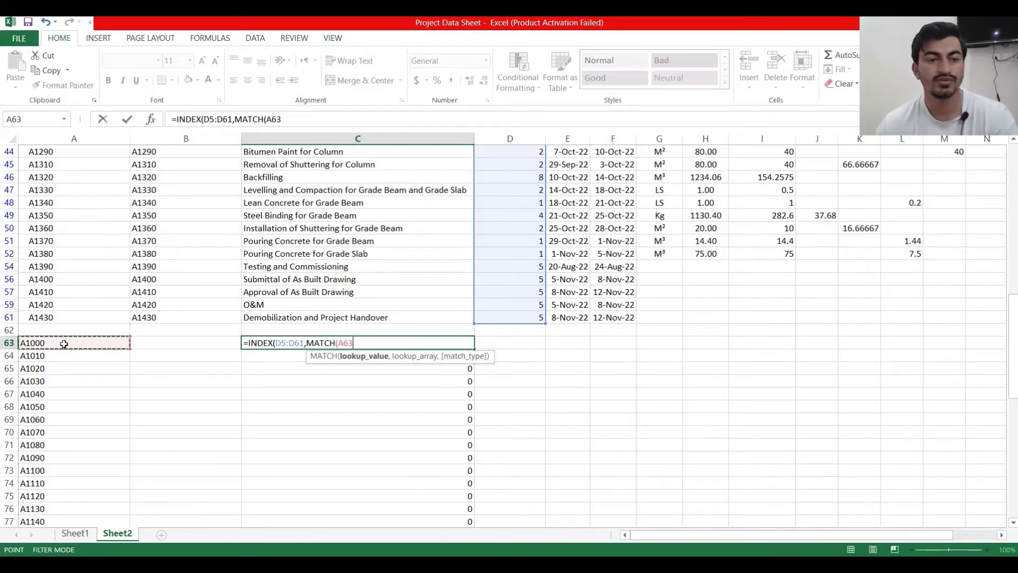
pyautogui.write(',')
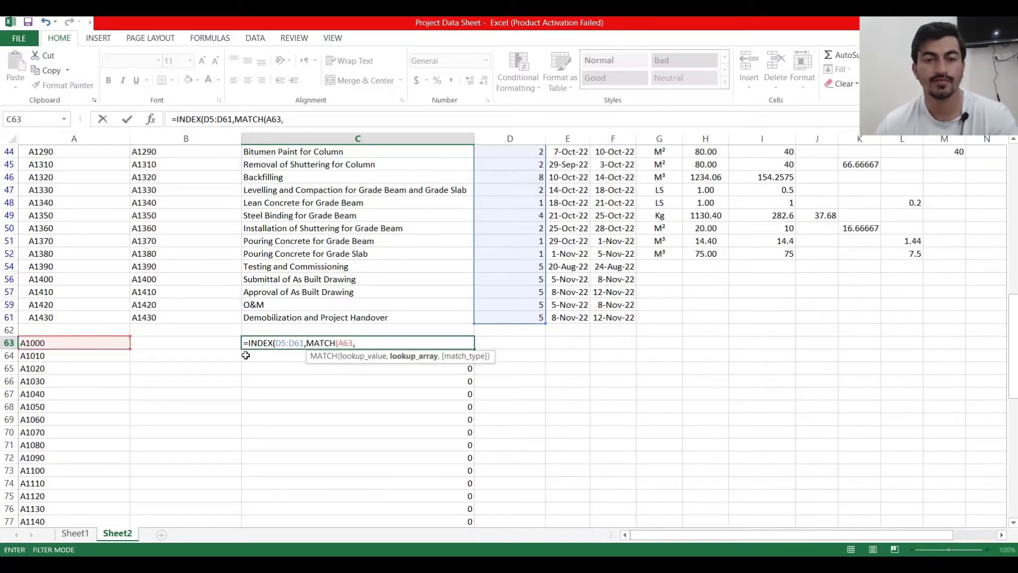
# Set the MATCH lookup array to B5:B61 with exact match 0, and complete the INDEX formula in C63.
pyautogui.scroll(10, 400, 425)
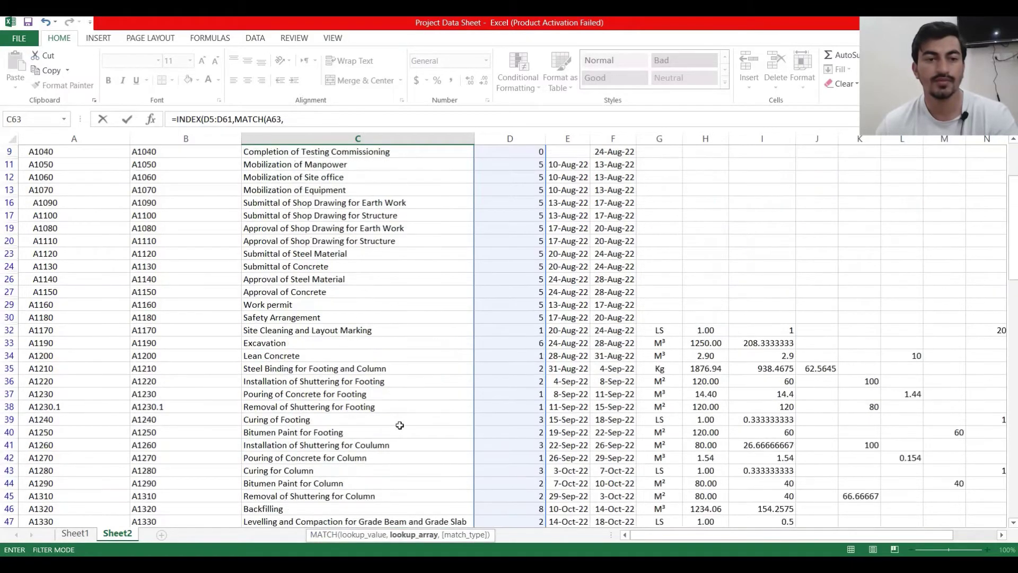
pyautogui.moveTo(206, 188); pyautogui.dragTo(170, 491)
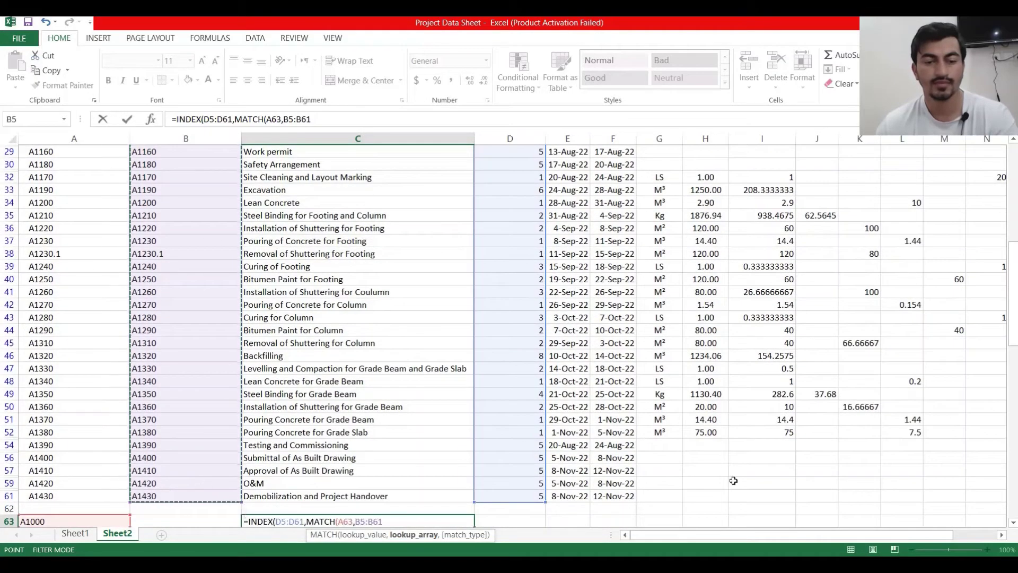
pyautogui.write(',')
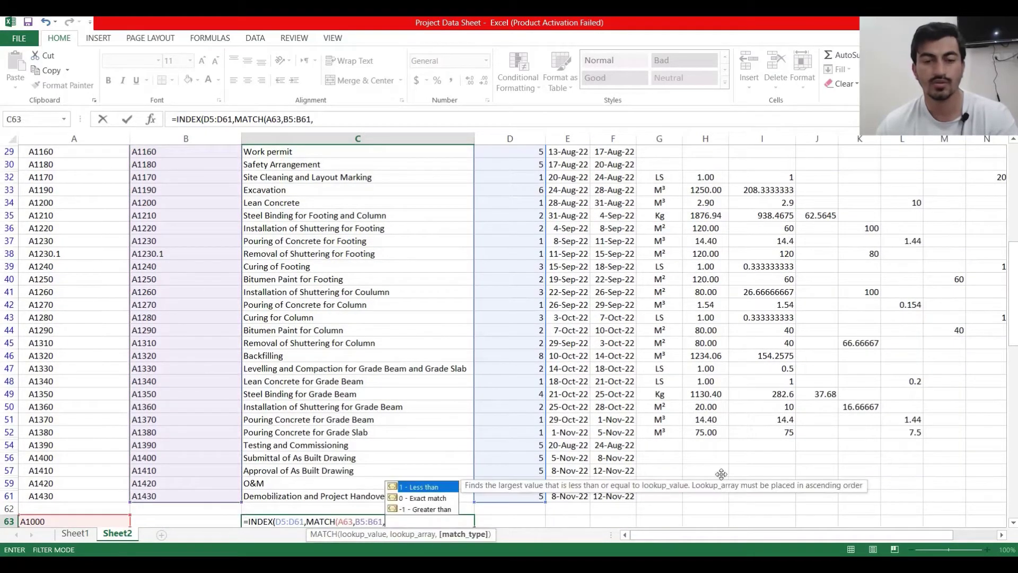
pyautogui.doubleClick(424, 498)
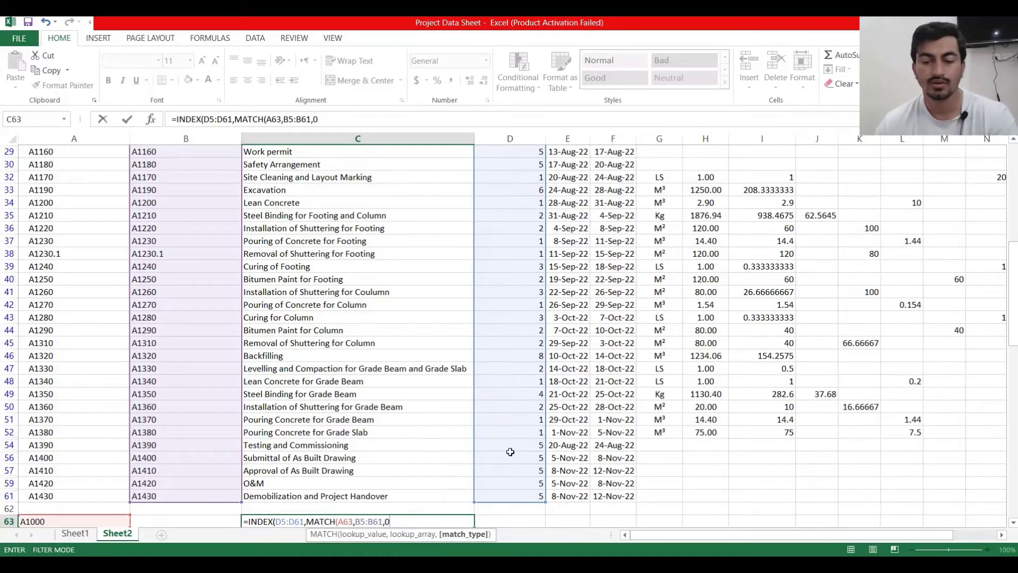
pyautogui.write(')')
pyautogui.press('Return')
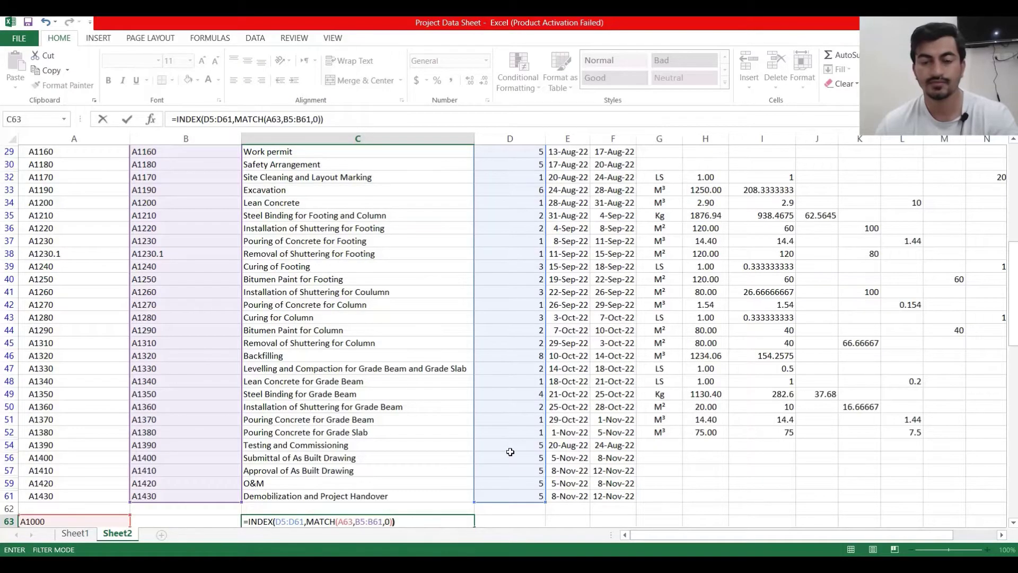
# Fill the INDEX/MATCH formula from C63 down to C107, alongside the last pasted activity ID.
pyautogui.scroll(-5, 493, 444)
pyautogui.click(459, 329)
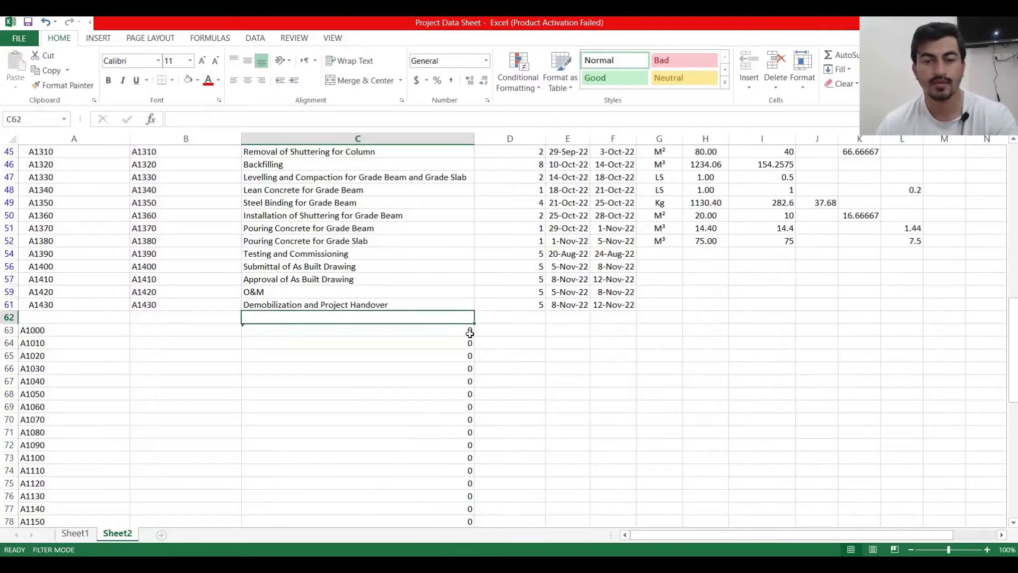
pyautogui.moveTo(476, 338); pyautogui.dragTo(464, 493)
pyautogui.scroll(4, 489, 429)
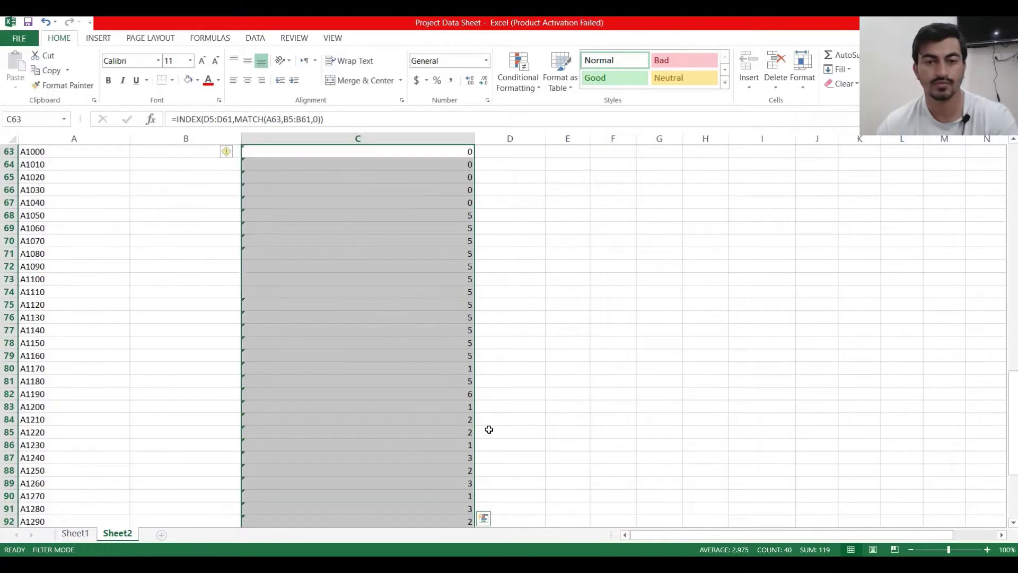
pyautogui.scroll(-5, 554, 419)
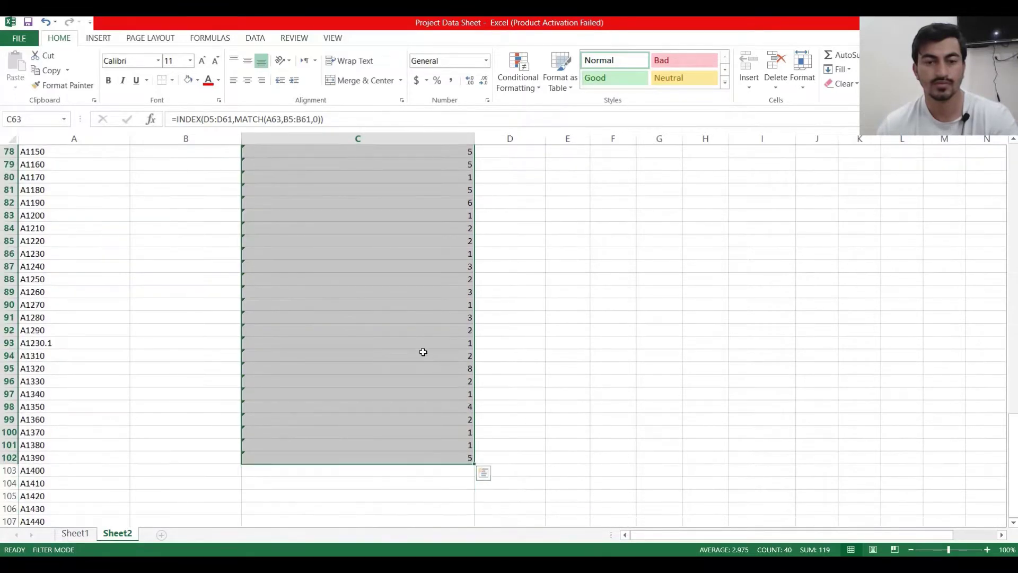
pyautogui.scroll(-5, 273, 364)
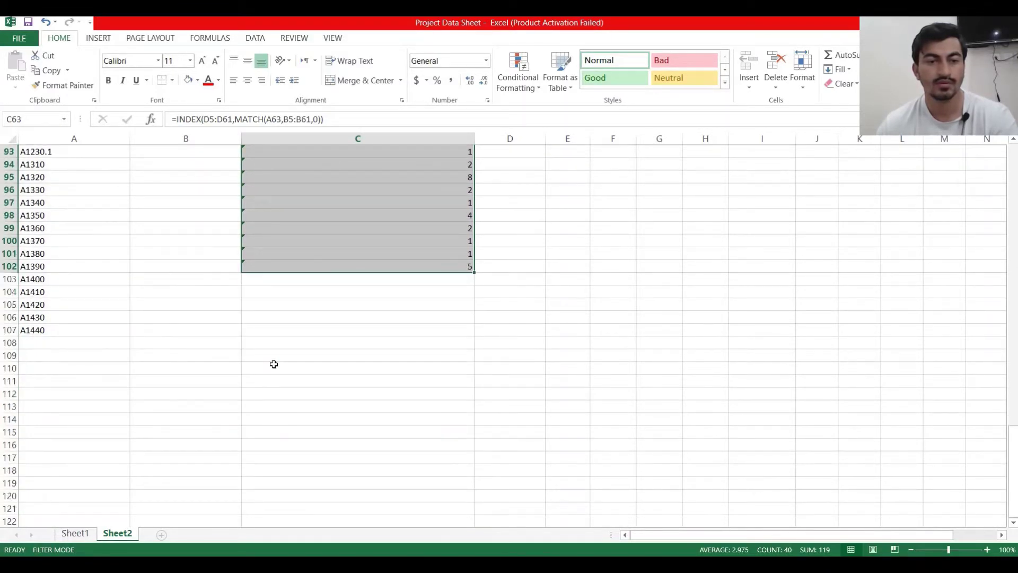
pyautogui.moveTo(476, 272); pyautogui.dragTo(472, 334)
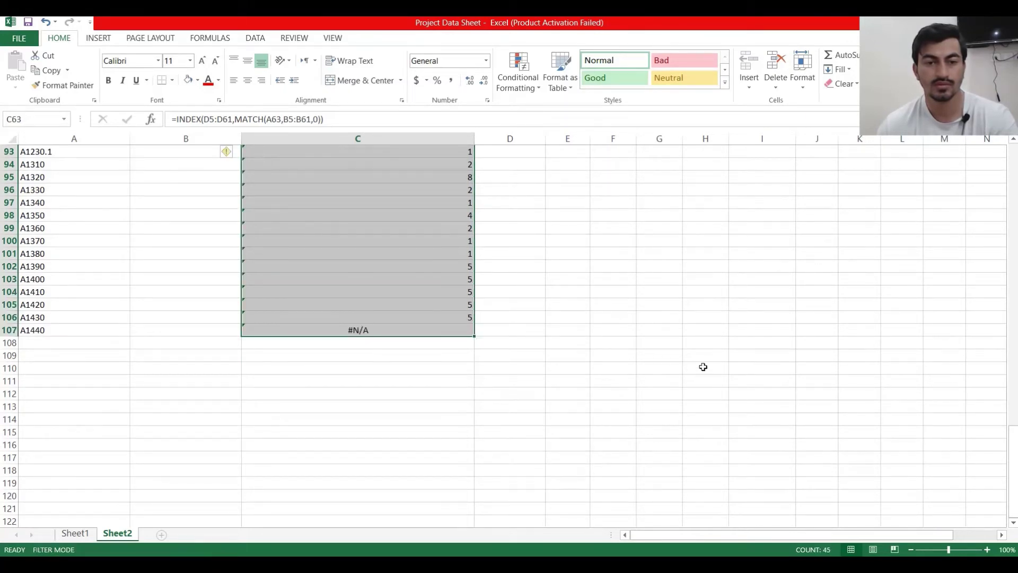
# Copy the entire rows 2 to 107 on Sheet2.
pyautogui.scroll(11, 704, 367)
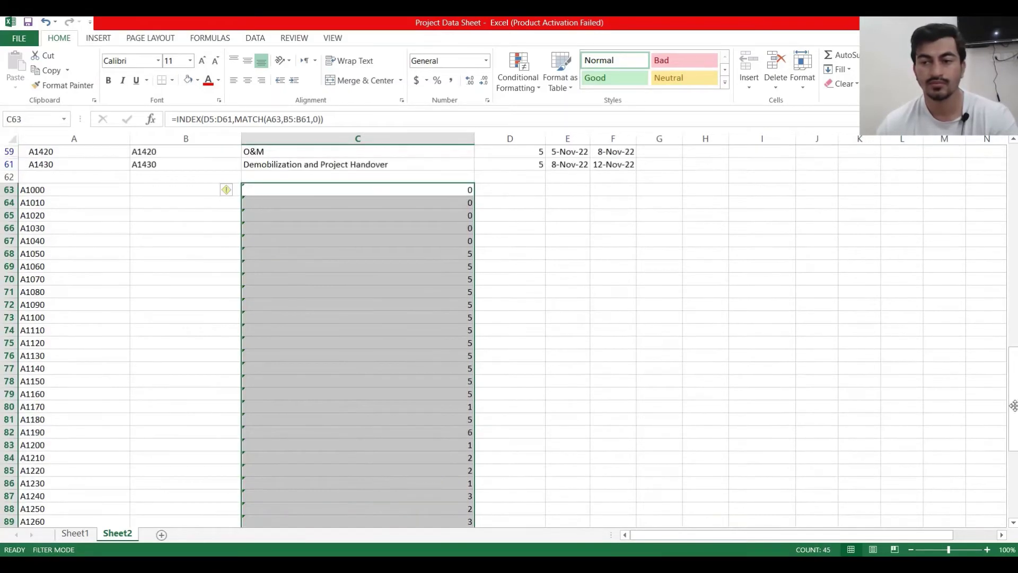
pyautogui.moveTo(1014, 406); pyautogui.dragTo(1014, 203)
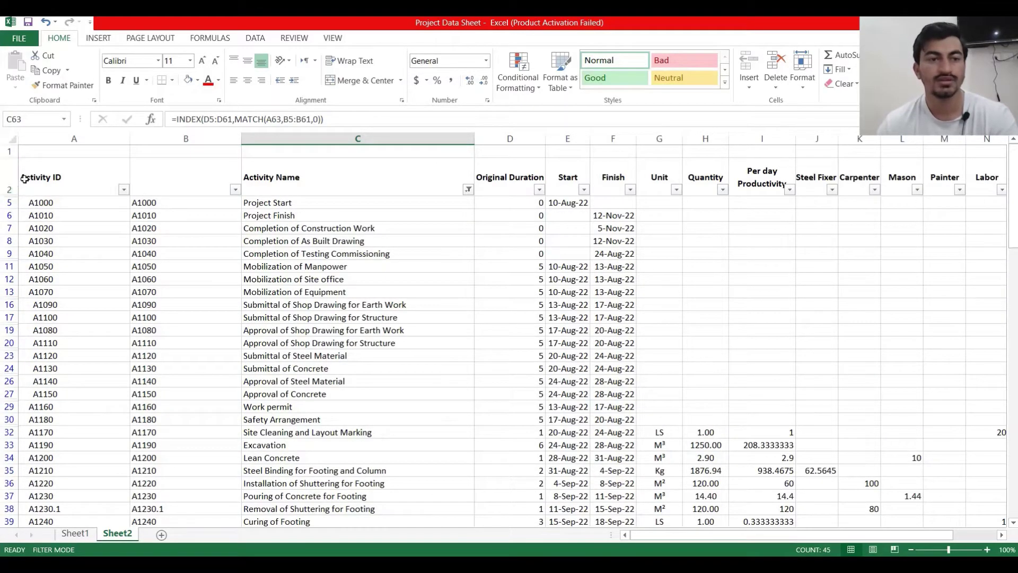
pyautogui.moveTo(9, 180); pyautogui.dragTo(2, 480)
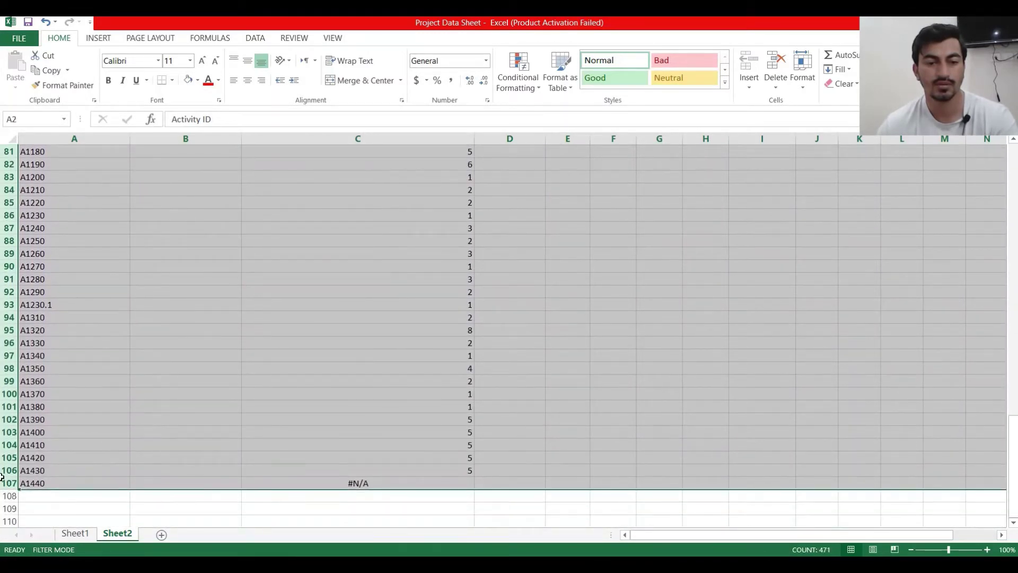
pyautogui.rightClick(12, 367)
pyautogui.click(40, 192)
pyautogui.scroll(20, 40, 192)
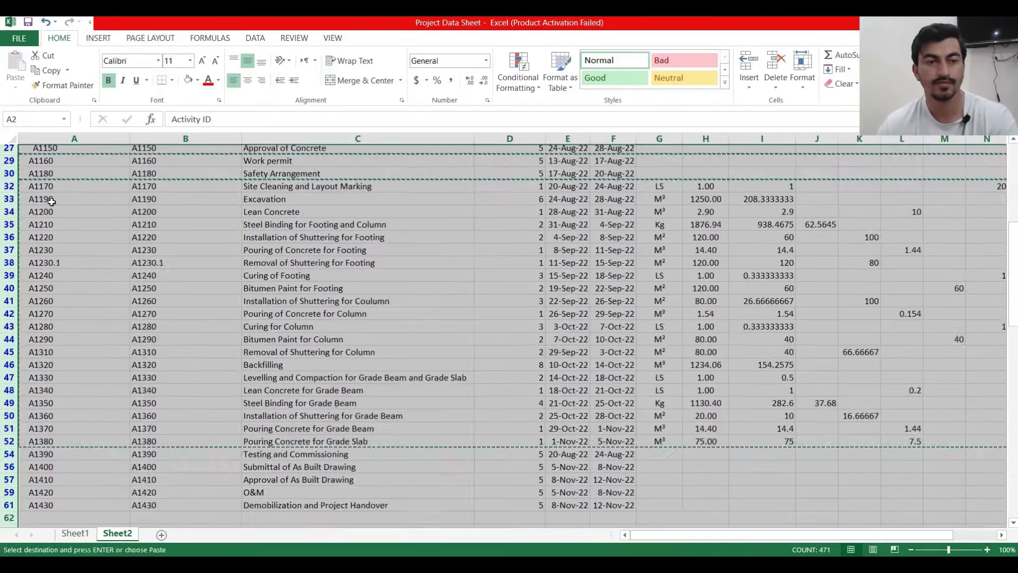
# Try to paste the copied rows at row 51 of the Sub0001-Activities TASK sheet, and return to the Project Data Sheet workbook.
pyautogui.moveTo(647, 565)
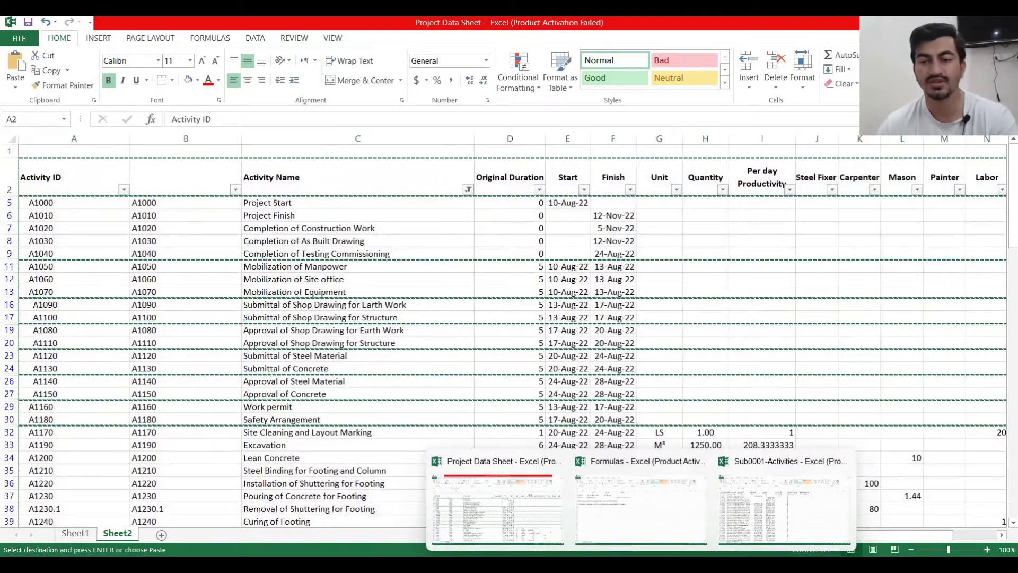
pyautogui.click(795, 538)
pyautogui.scroll(-13, 303, 397)
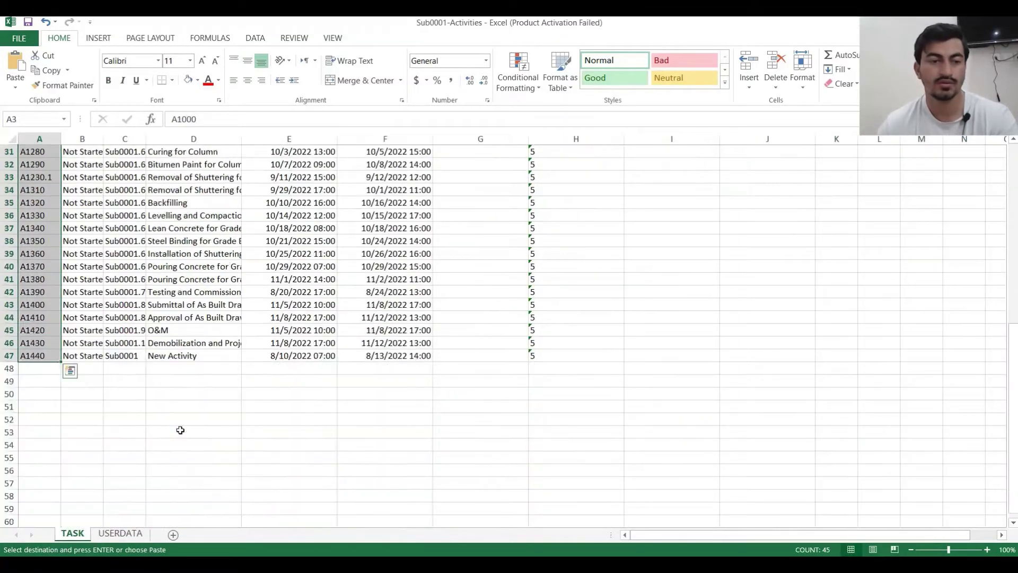
pyautogui.click(9, 292)
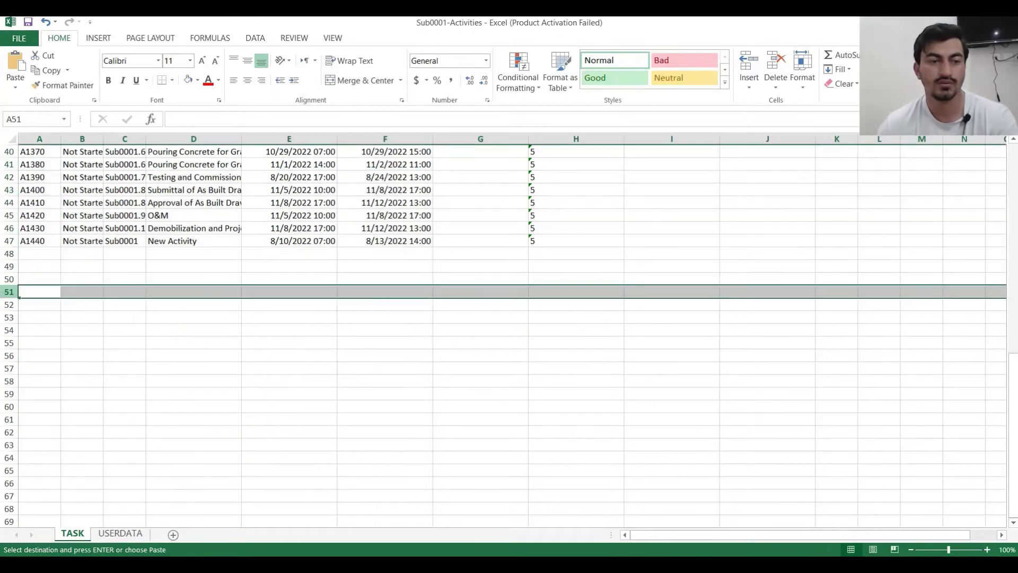
pyautogui.rightClick(9, 292)
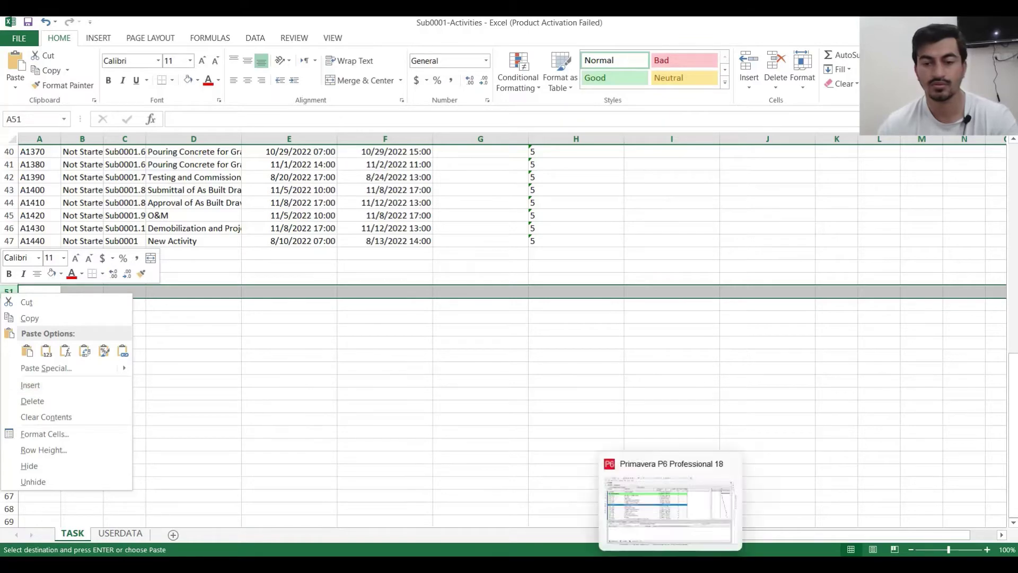
pyautogui.click(645, 565)
pyautogui.click(497, 507)
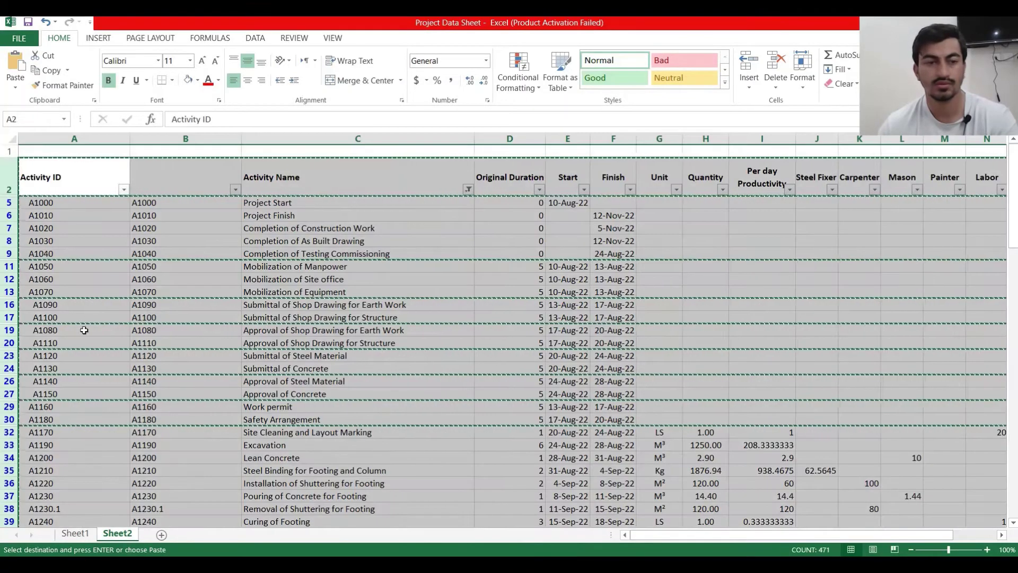
# Copy the range A2:P108 on Sheet2 and paste it at A49 on the TASK sheet of the Sub0001-Activities workbook.
pyautogui.moveTo(74, 186); pyautogui.dragTo(856, 292)
pyautogui.rightClick(838, 247)
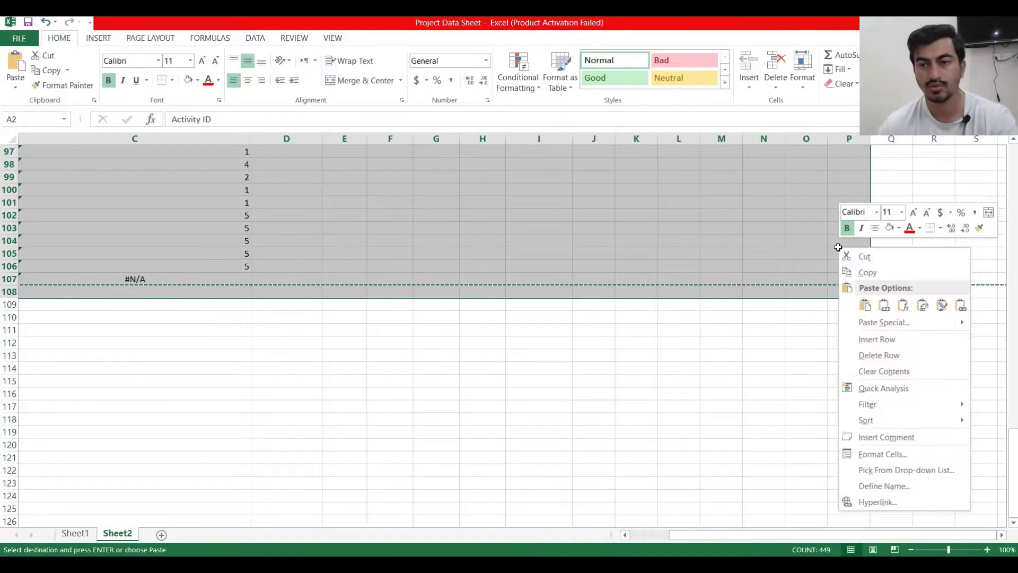
pyautogui.click(856, 273)
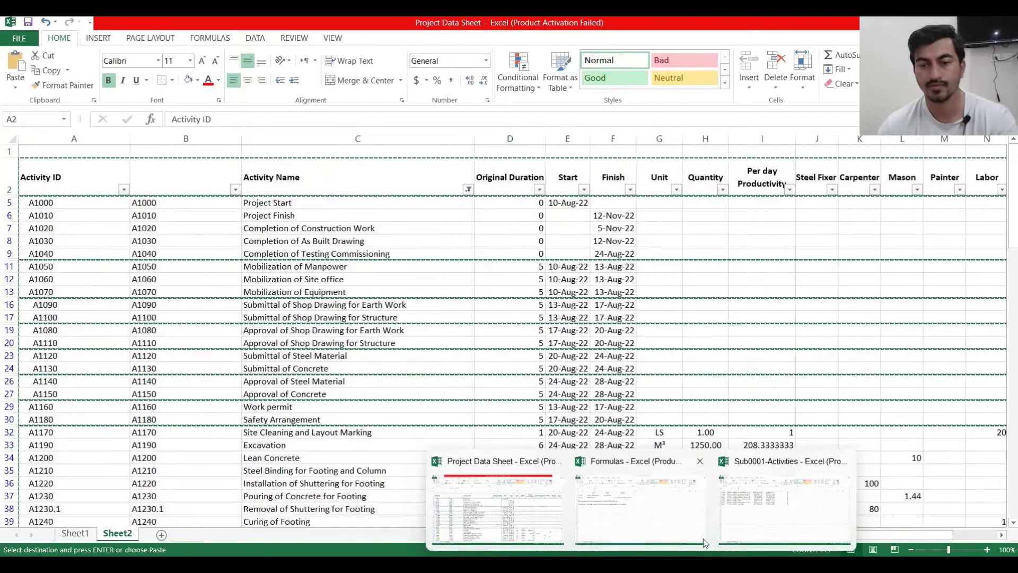
pyautogui.click(764, 525)
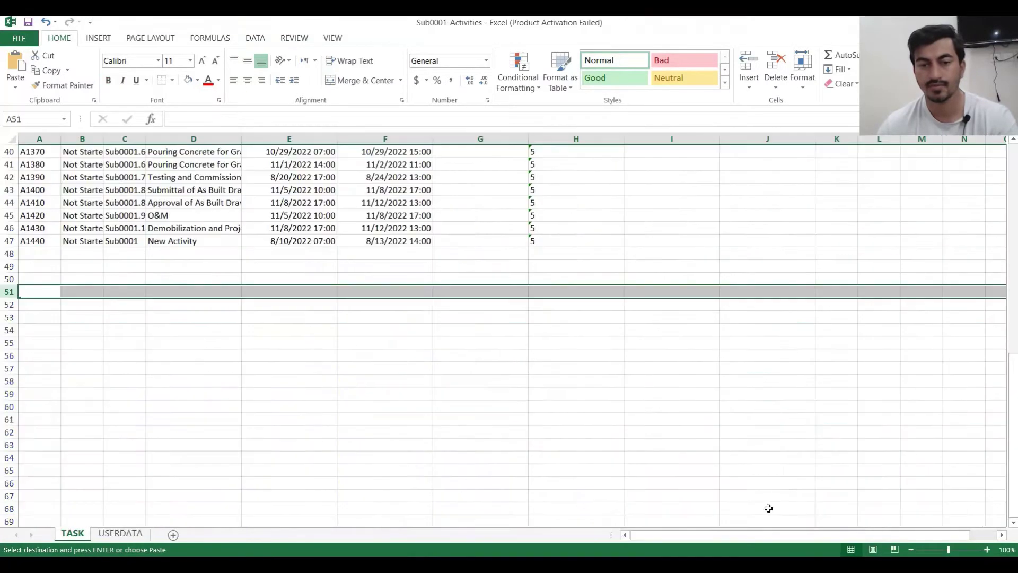
pyautogui.click(32, 265)
pyautogui.click(15, 61)
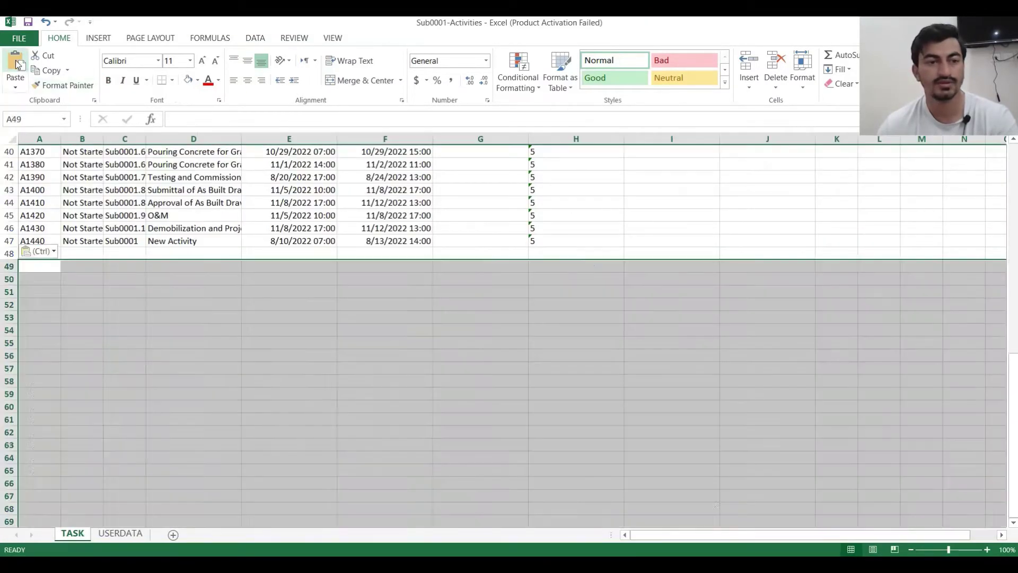
# Copy the looked-up durations in C95:C138 of the pasted data on the TASK sheet.
pyautogui.scroll(-12, 376, 383)
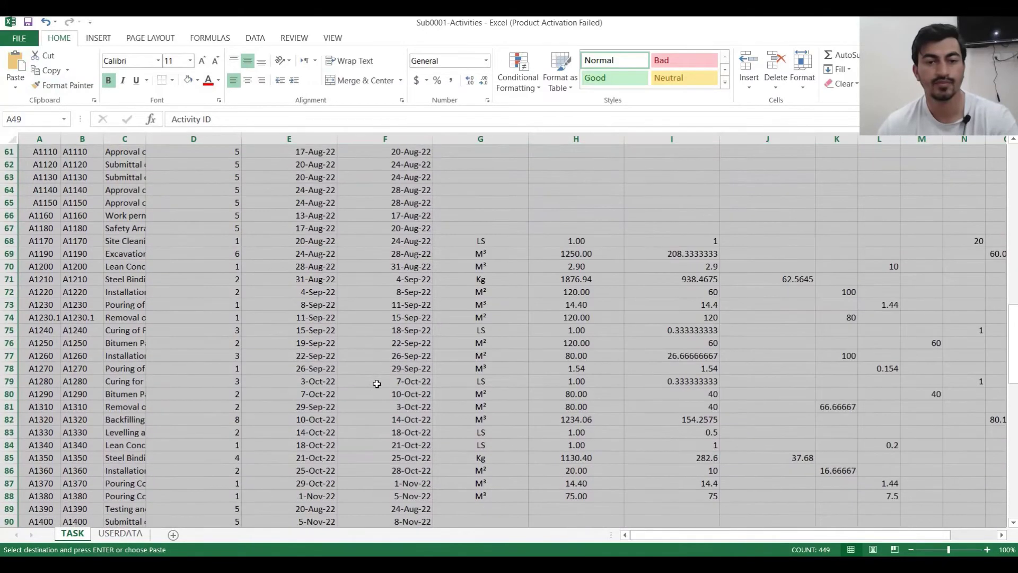
pyautogui.scroll(-3, 376, 383)
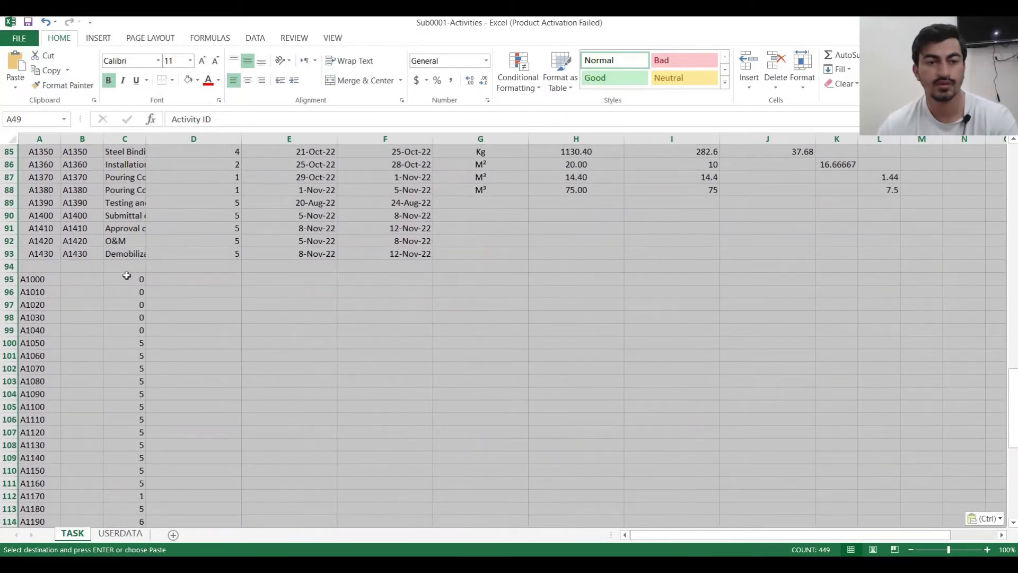
pyautogui.moveTo(127, 276); pyautogui.dragTo(135, 496)
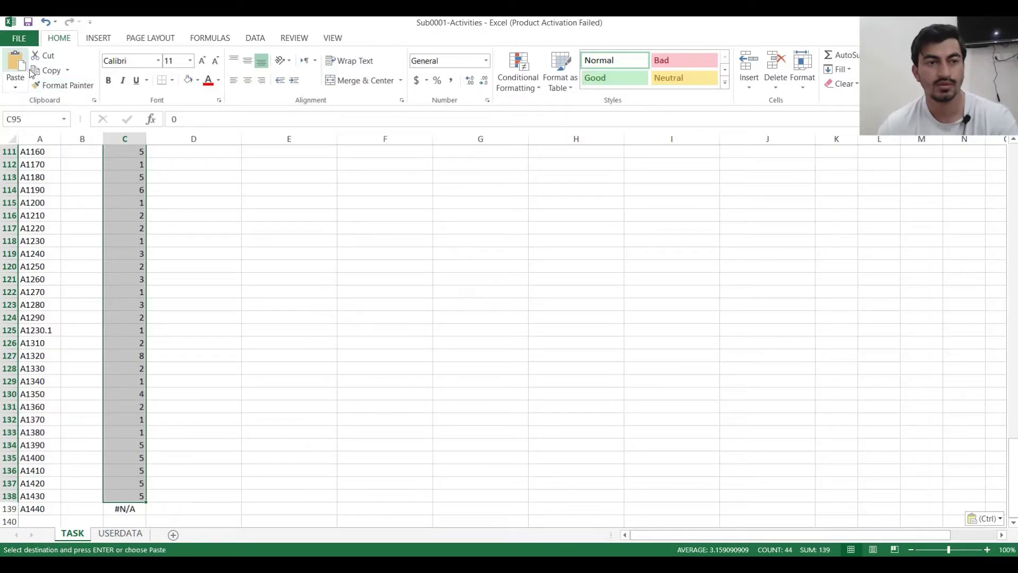
# Paste the copied durations over the Original Duration(d) column of the TASK sheet, starting at H3.
pyautogui.scroll(16, 520, 357)
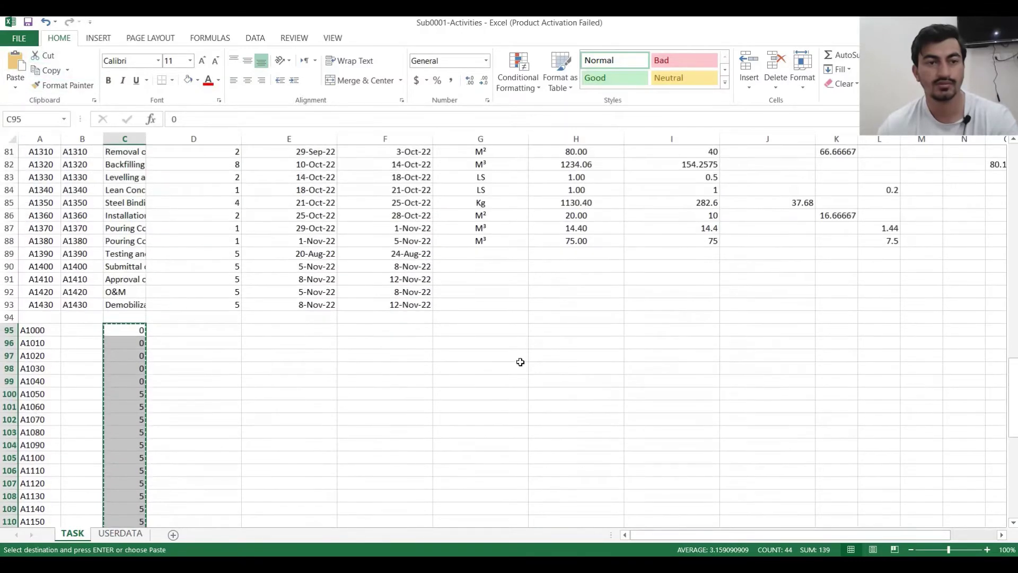
pyautogui.scroll(20, 520, 357)
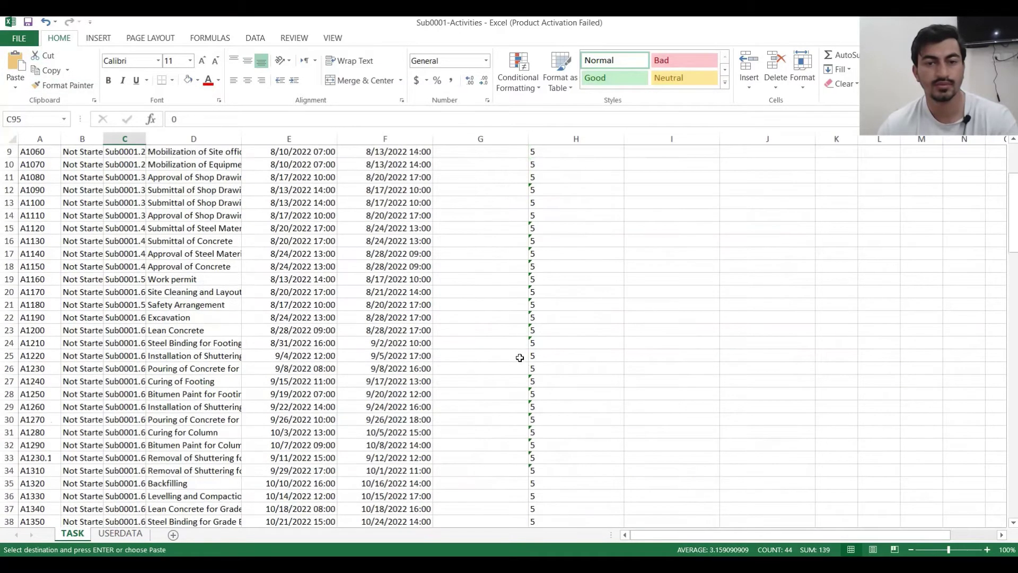
pyautogui.click(570, 176)
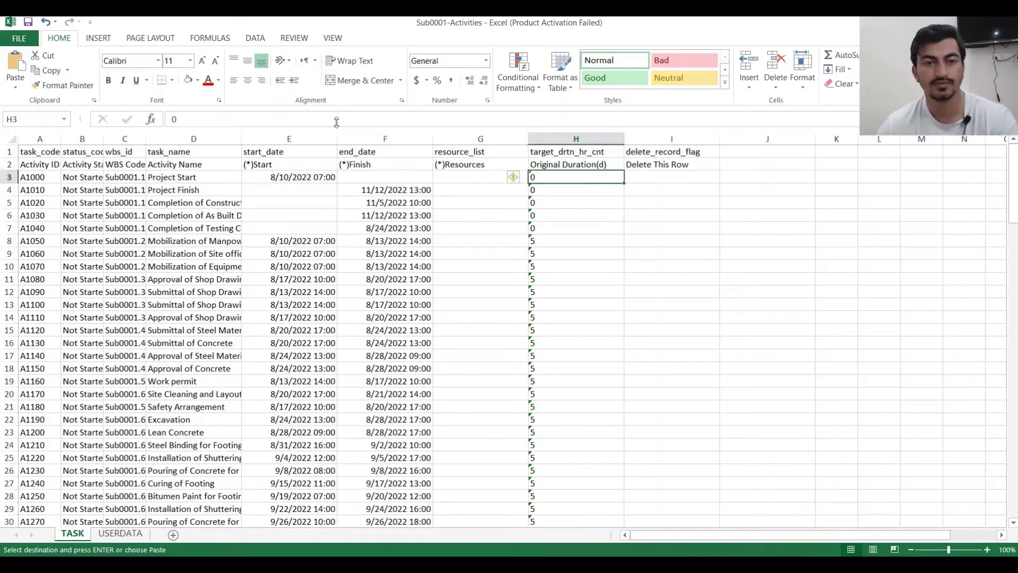
pyautogui.hotkey('ctrl', 'shift', 'Down')
pyautogui.press('Return')
pyautogui.scroll(-13, 672, 397)
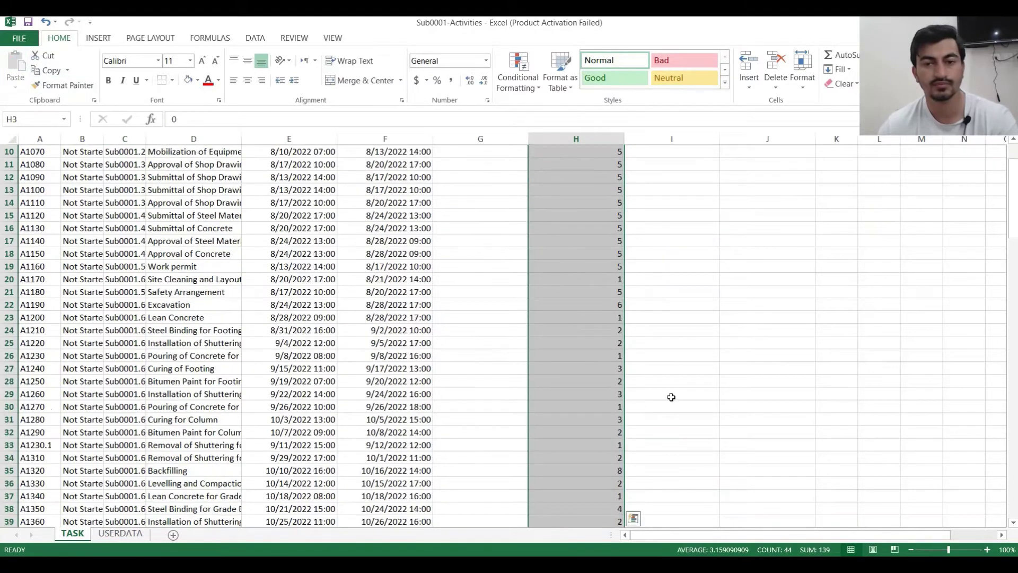
# Convert the pasted Original Duration(d) values in H3:H46 to text format using Text to Columns with tab and comma delimiters.
pyautogui.scroll(2, 671, 396)
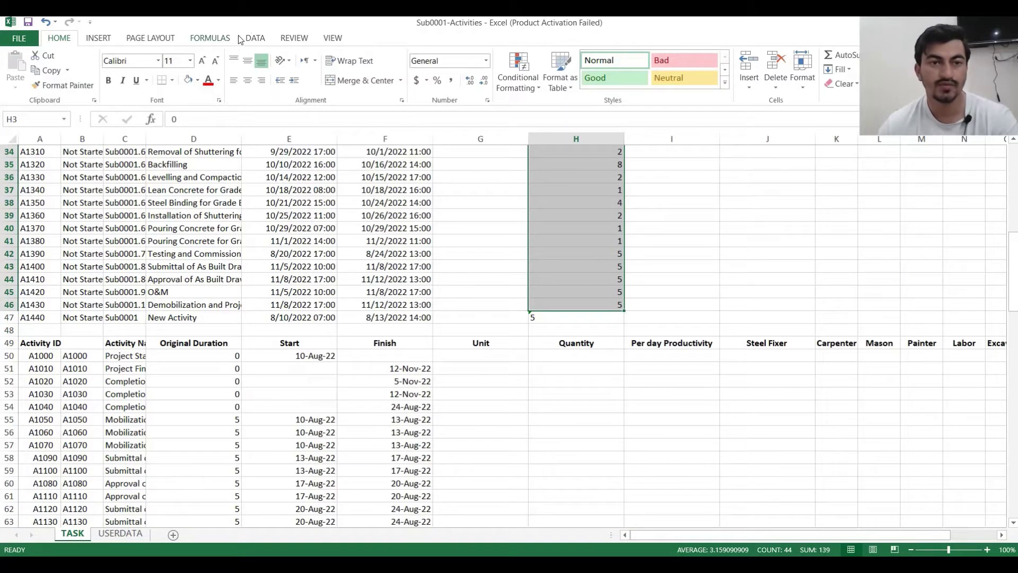
pyautogui.click(255, 38)
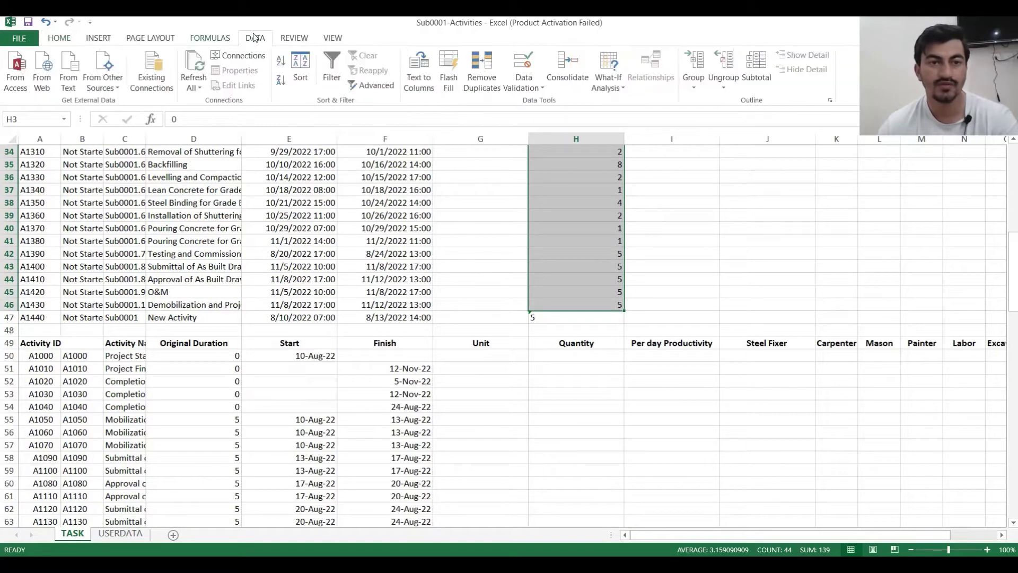
pyautogui.click(419, 82)
pyautogui.click(638, 356)
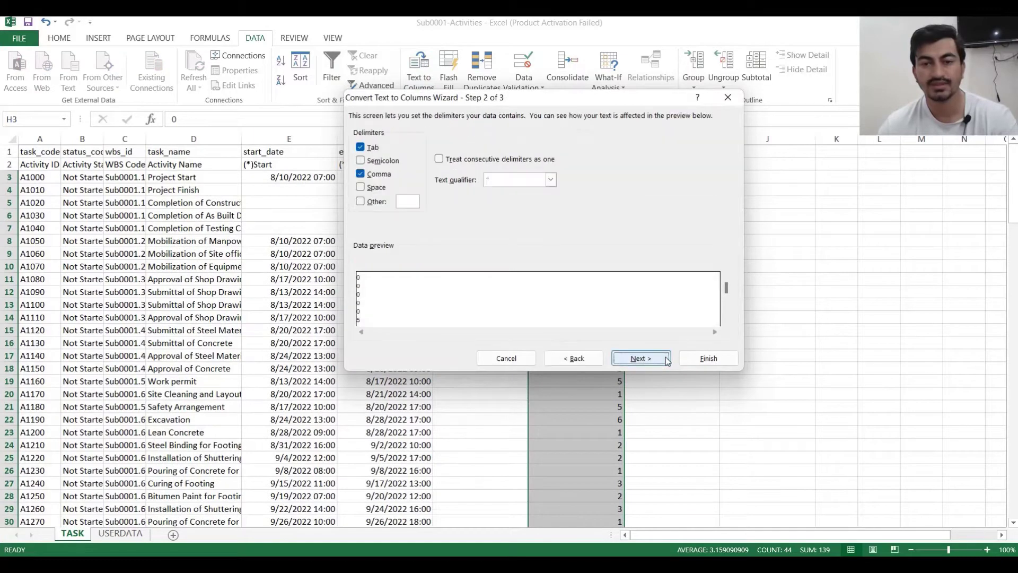
pyautogui.click(639, 358)
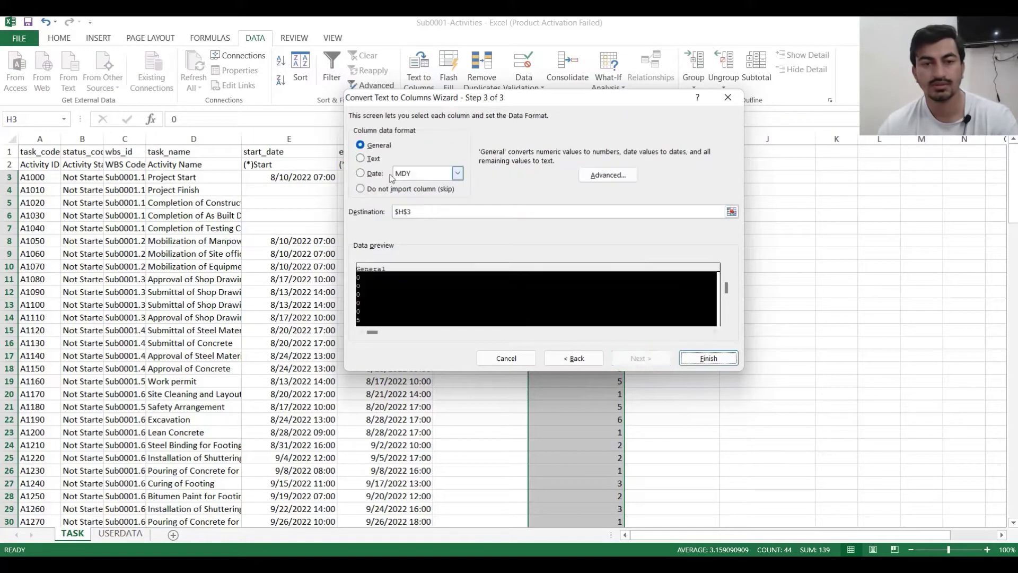
pyautogui.click(730, 363)
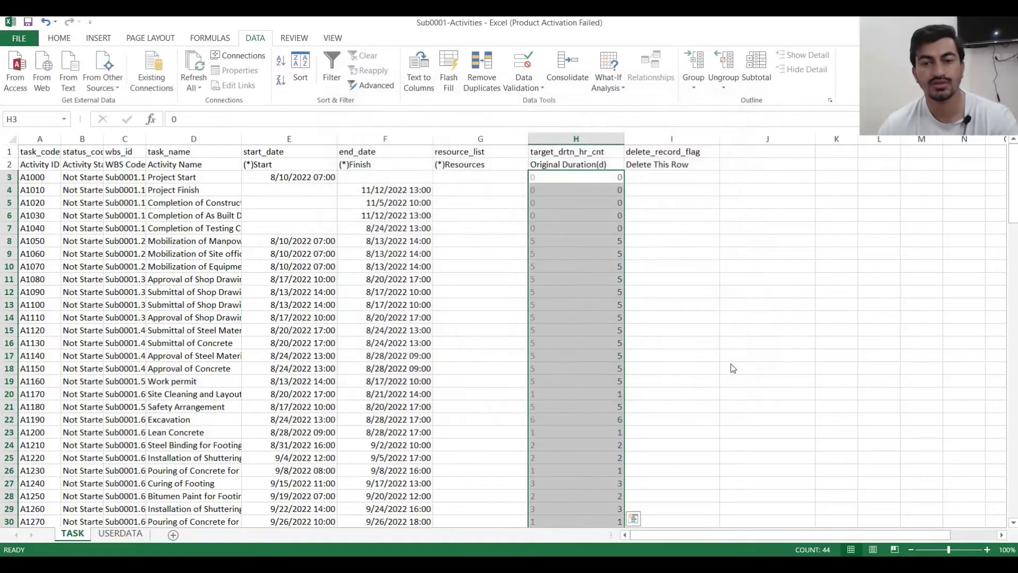
# Delete the pasted lookup rows from row 49 downward on the TASK sheet.
pyautogui.scroll(-9, 719, 362)
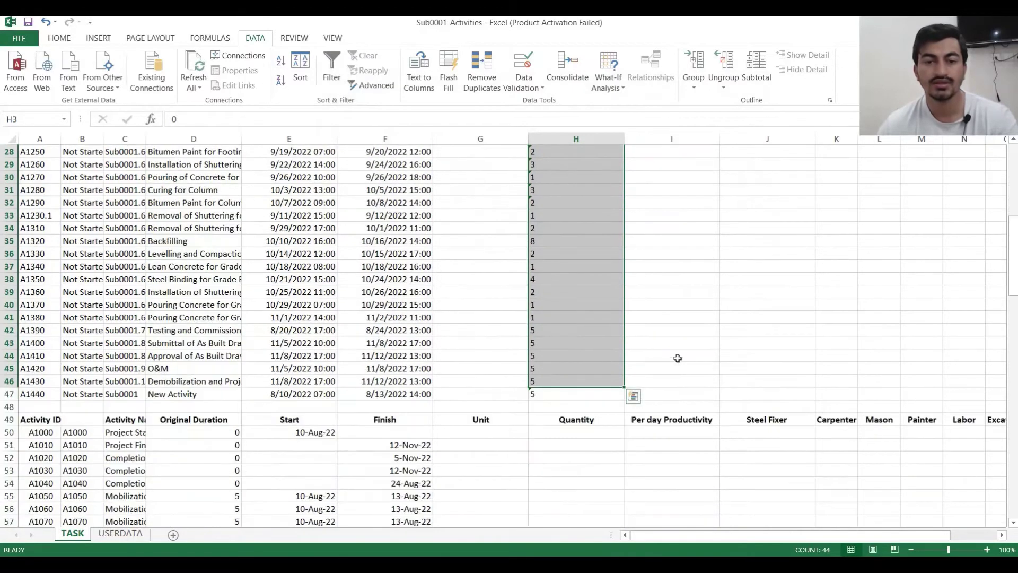
pyautogui.moveTo(3, 419); pyautogui.dragTo(6, 331)
pyautogui.rightClick(6, 249)
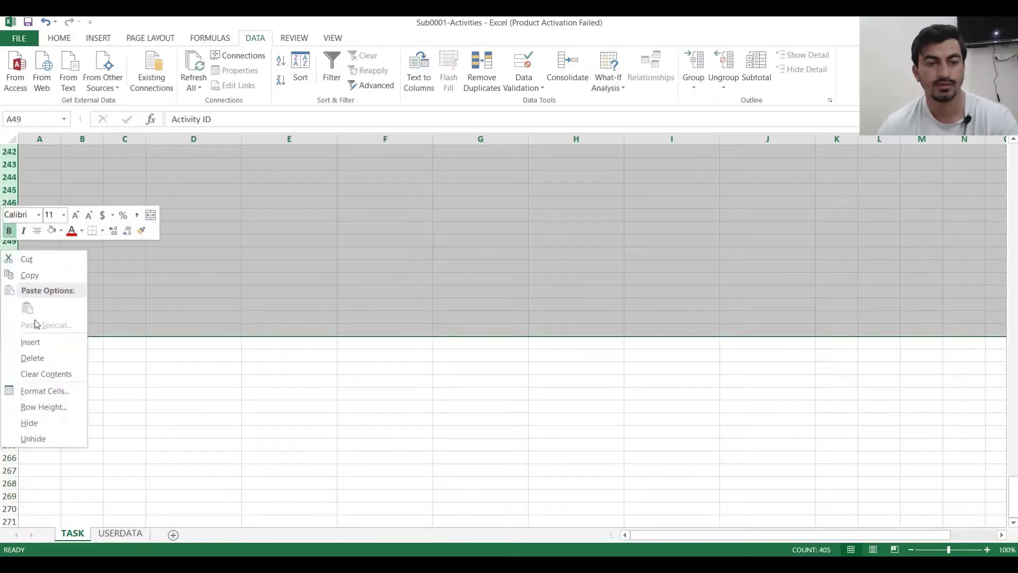
pyautogui.click(33, 358)
pyautogui.scroll(7, 205, 275)
pyautogui.scroll(3, 206, 274)
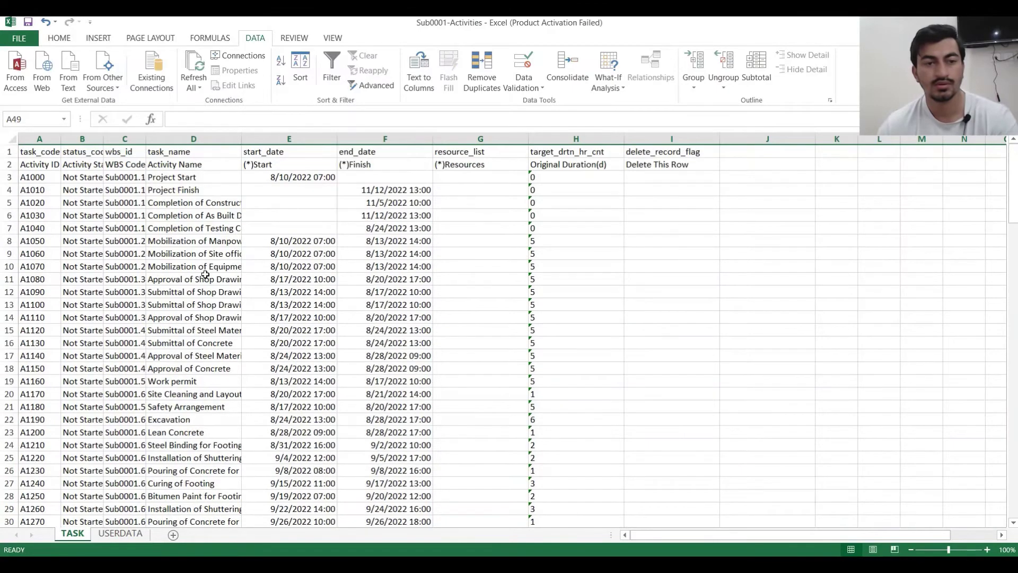
# Close the Sub0001-Activities workbook and save its changes.
pyautogui.click(205, 274)
pyautogui.hotkey('ctrl', 'w')
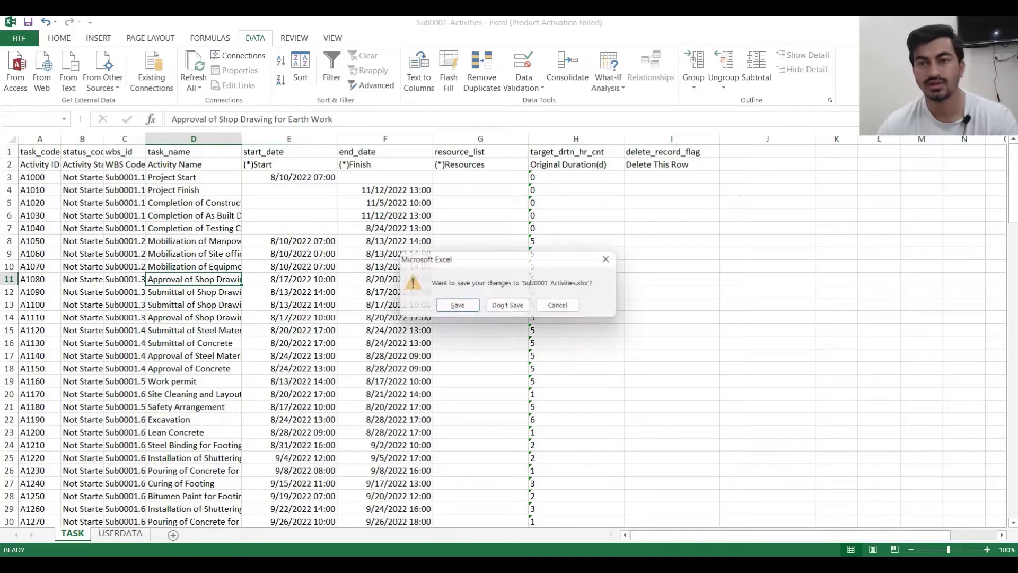
pyautogui.click(456, 307)
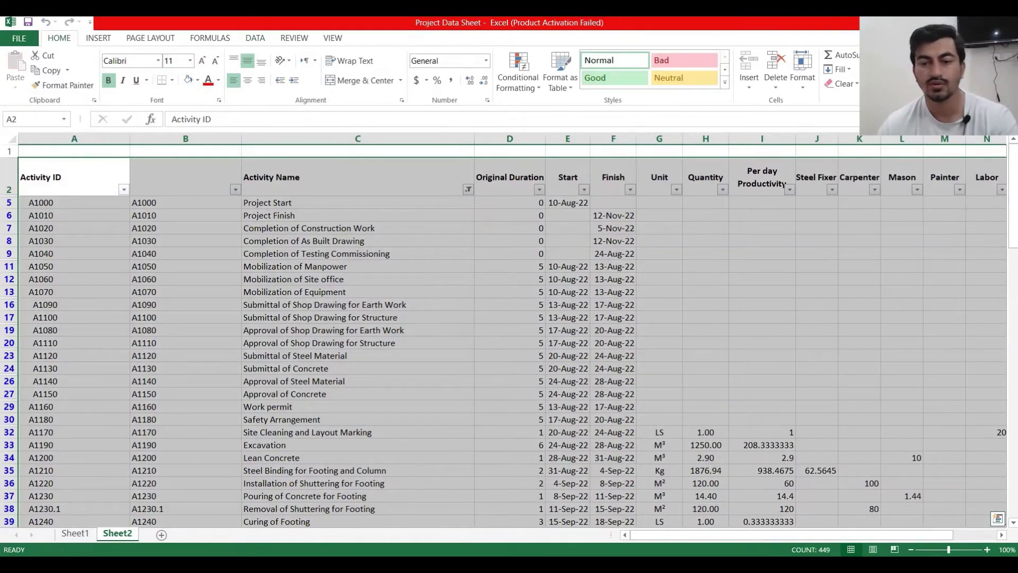
# Switch to Primavera P6 and start an import using the Spreadsheet (XLSX) format.
pyautogui.click(695, 510)
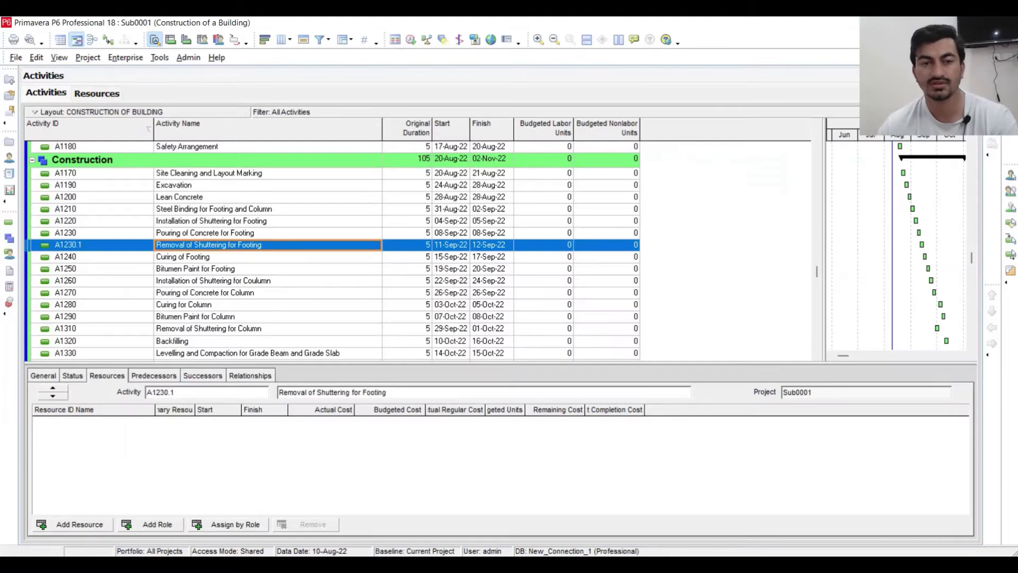
pyautogui.click(16, 57)
pyautogui.click(48, 90)
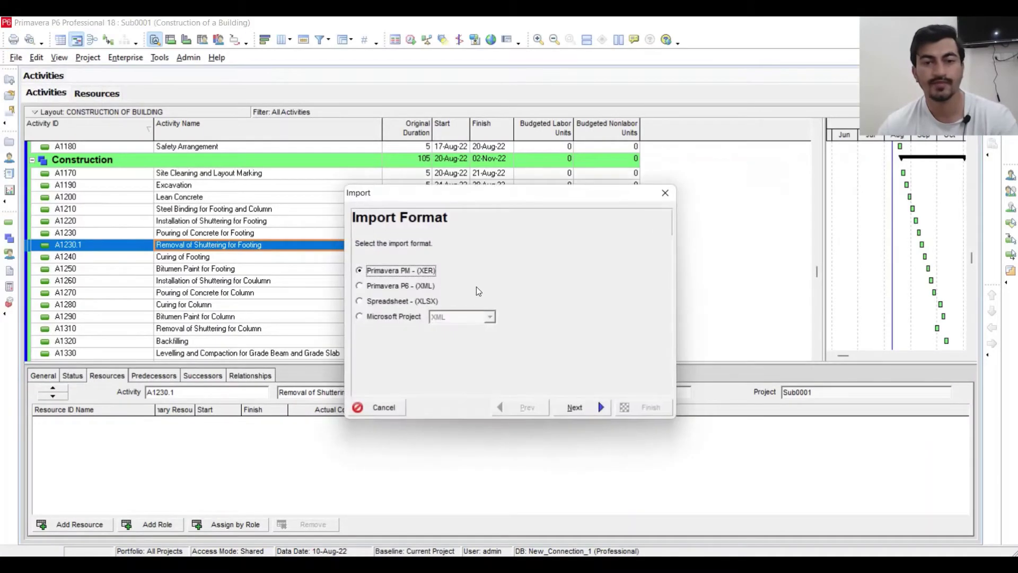
pyautogui.click(431, 302)
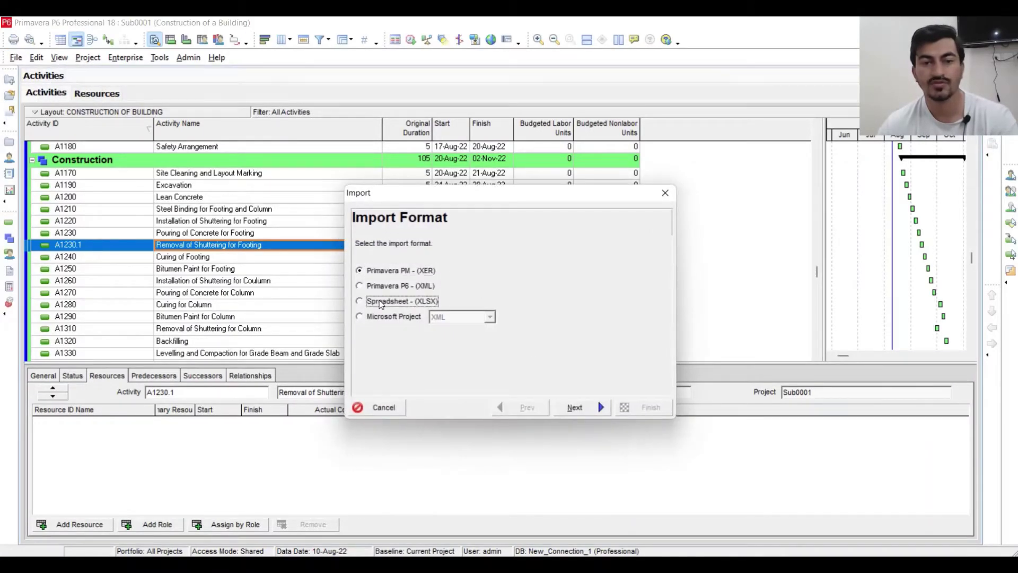
pyautogui.click(578, 408)
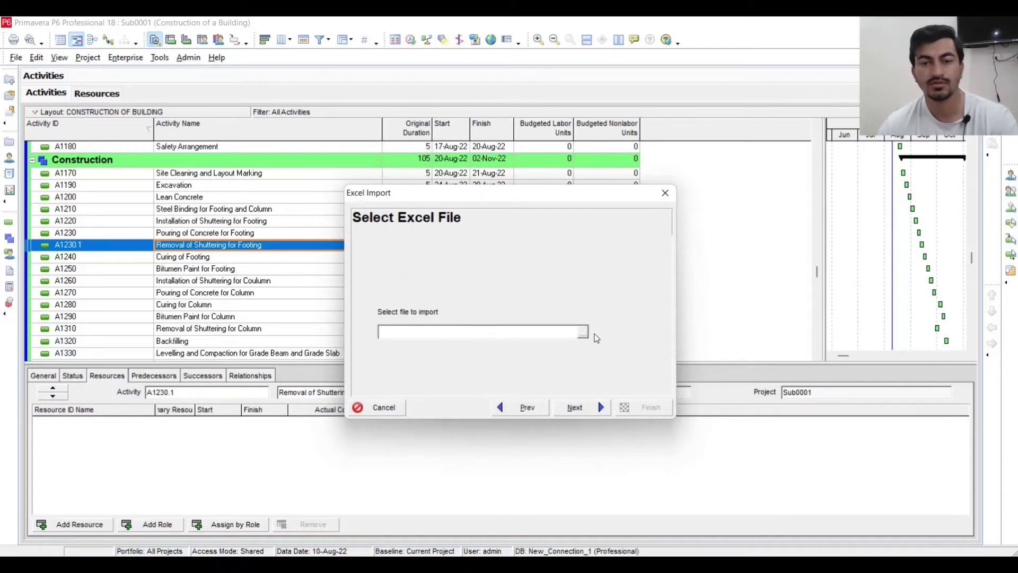
# Choose the Sub0001-Activities Excel file from the Desktop as the file to import.
pyautogui.click(586, 333)
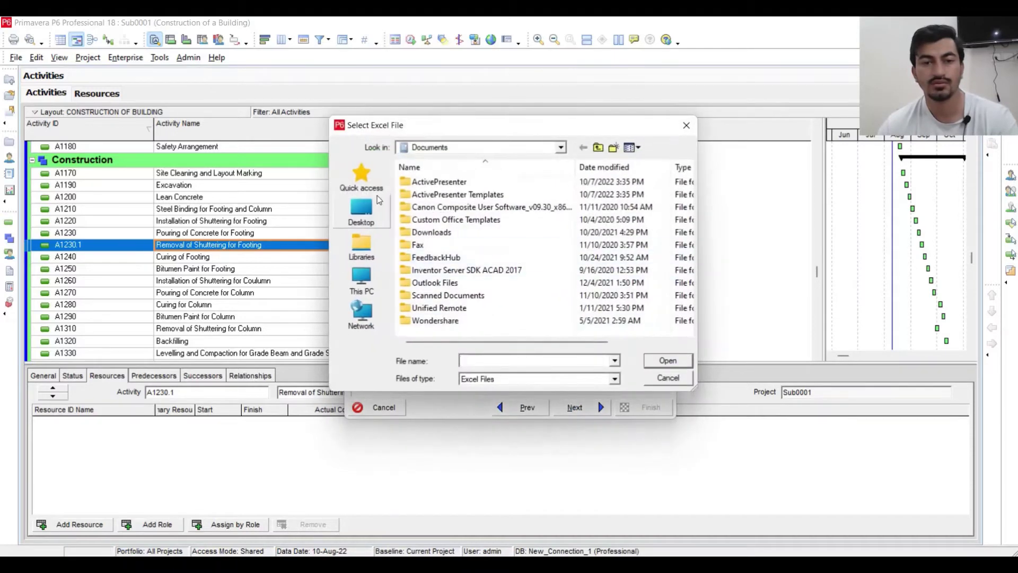
pyautogui.click(375, 212)
pyautogui.scroll(-2, 528, 285)
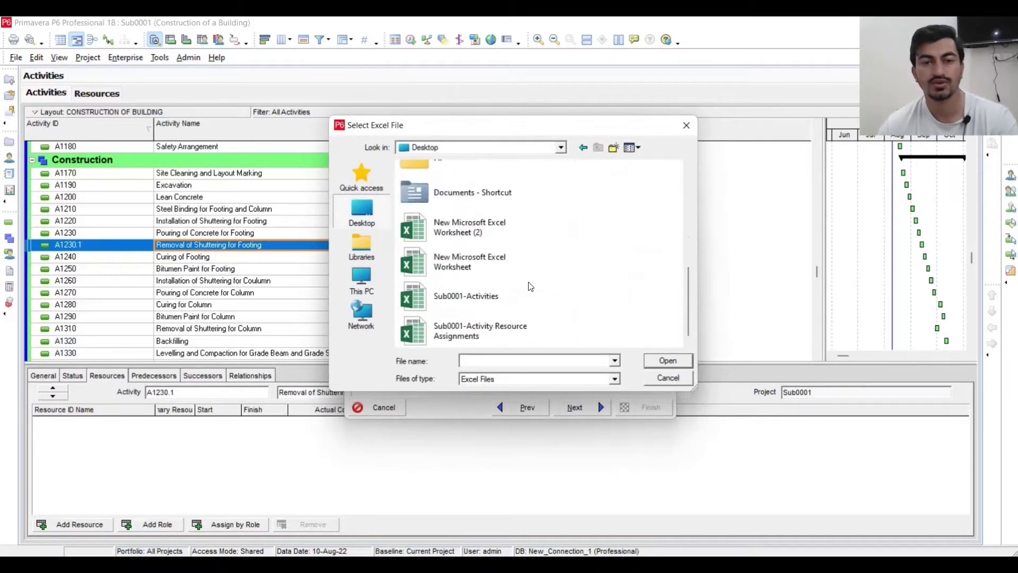
pyautogui.click(483, 297)
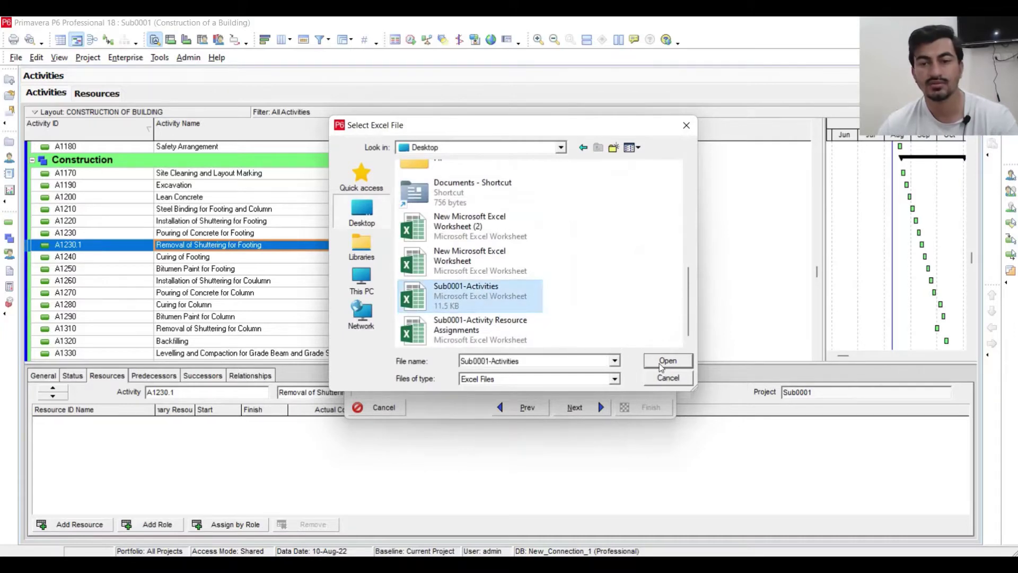
pyautogui.click(664, 362)
pyautogui.click(582, 410)
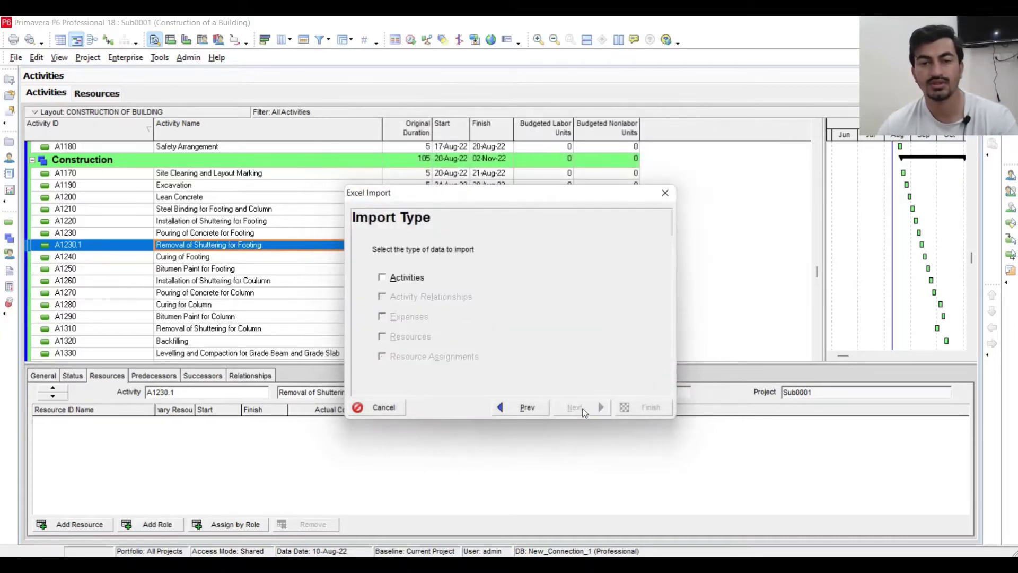
# Import the Activities data with the Update Existing Project action into project Sub0001, and finish the import.
pyautogui.click(382, 278)
pyautogui.click(577, 407)
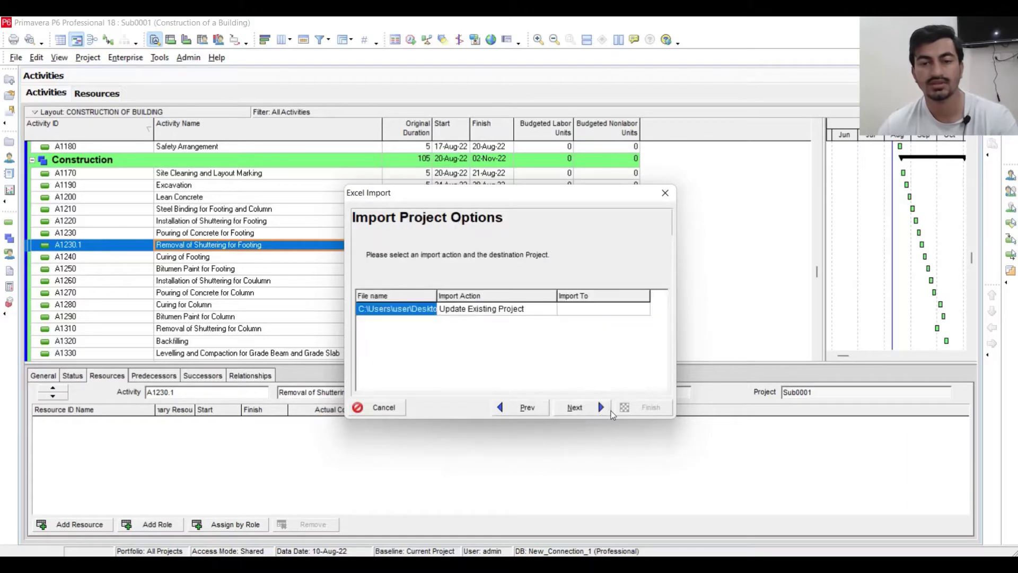
pyautogui.click(598, 310)
pyautogui.click(645, 313)
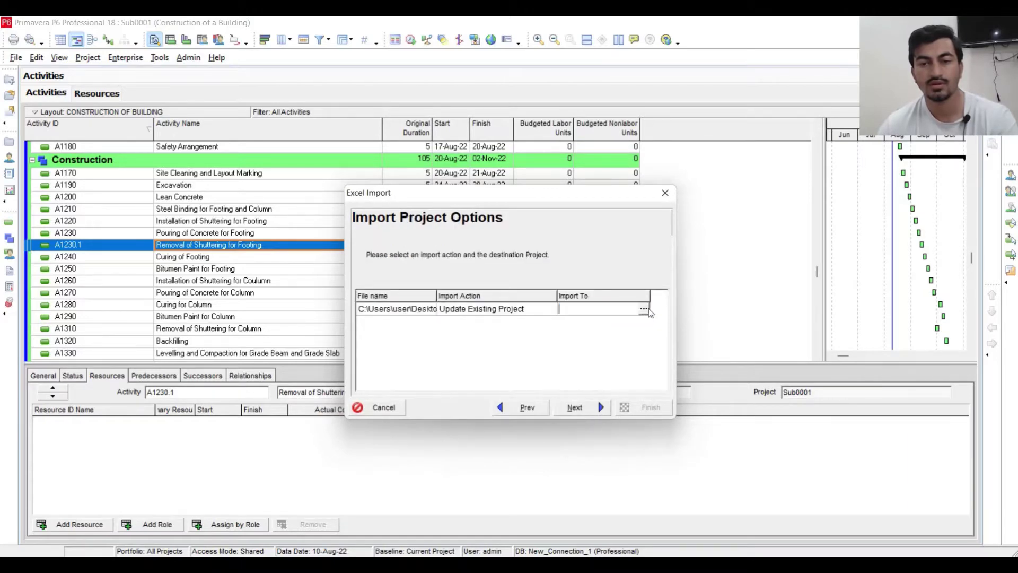
pyautogui.click(645, 312)
pyautogui.click(616, 141)
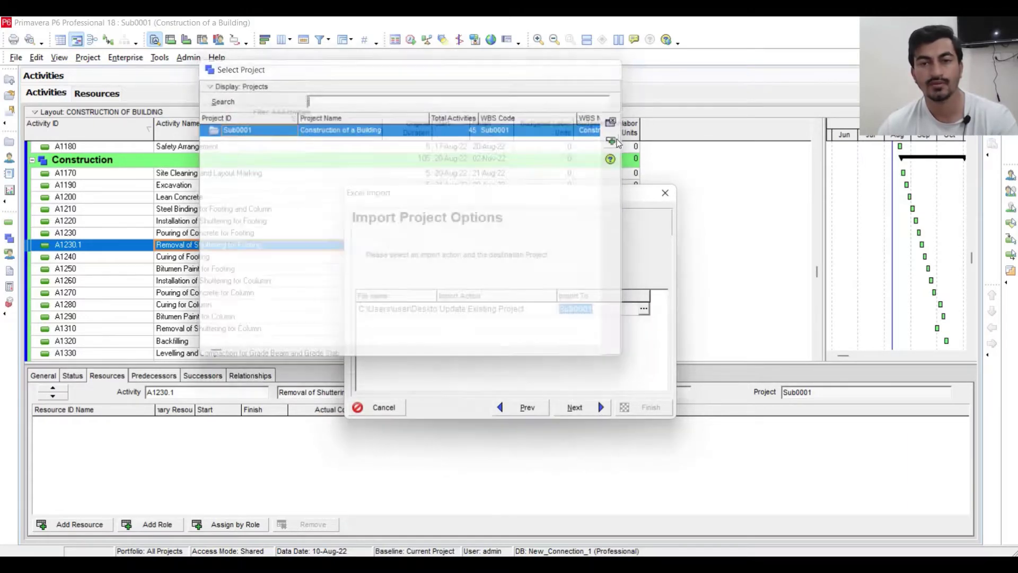
pyautogui.click(577, 408)
pyautogui.click(650, 408)
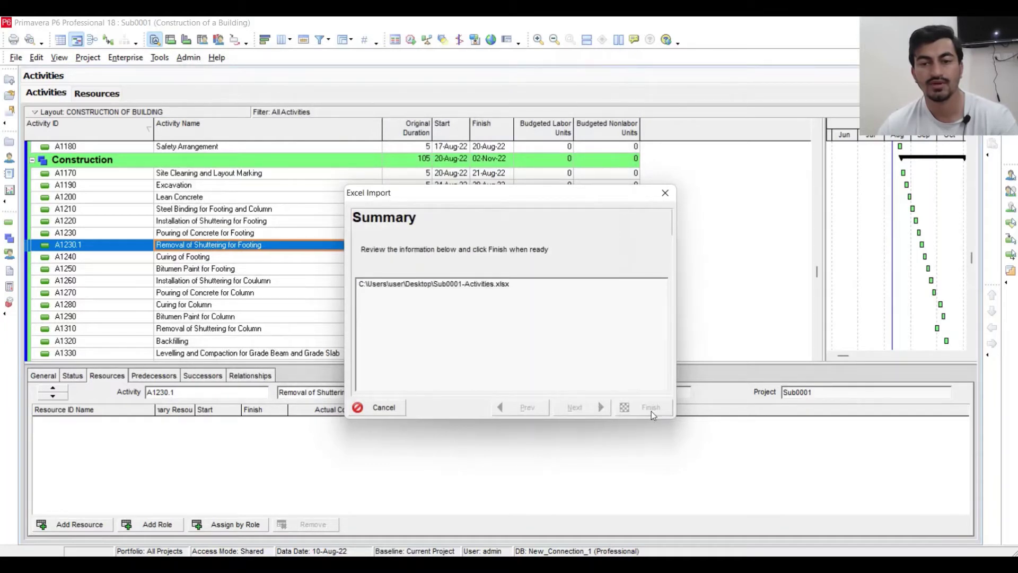
pyautogui.click(650, 412)
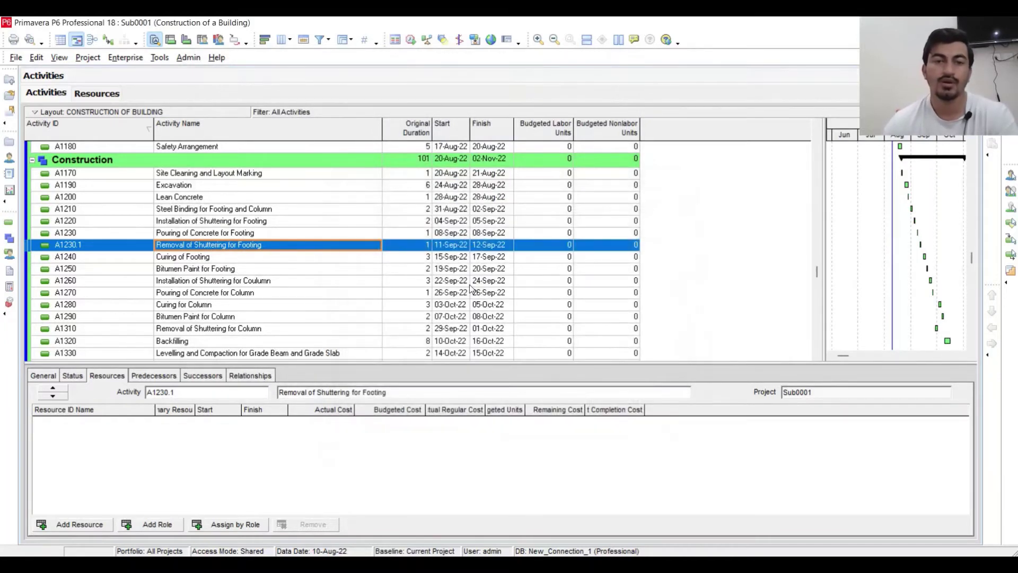
# Check the imported original durations and the budgeted units of the Construction activities in the activity table.
pyautogui.click(416, 269)
pyautogui.scroll(-2, 416, 271)
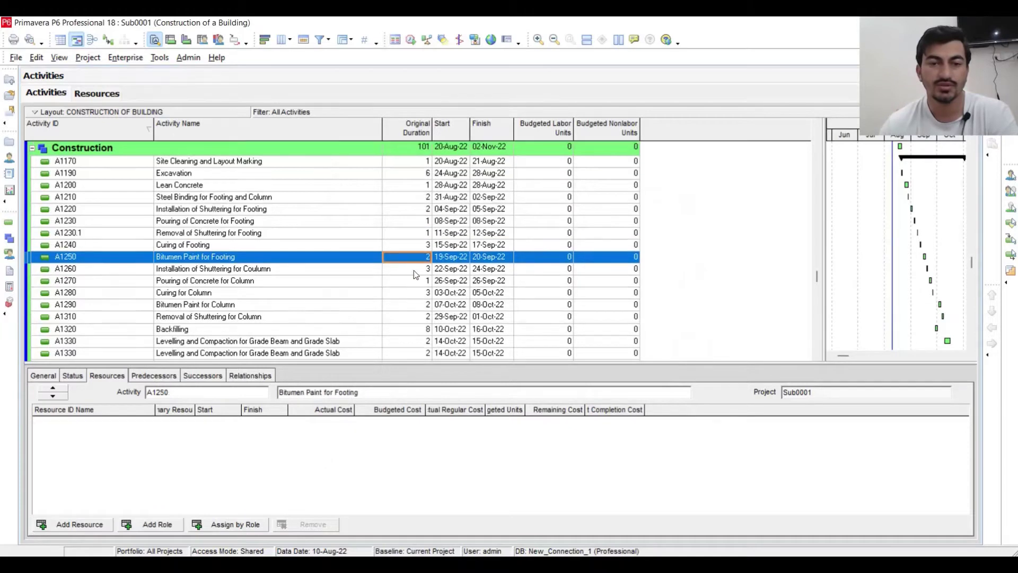
pyautogui.scroll(-1, 416, 274)
pyautogui.click(418, 267)
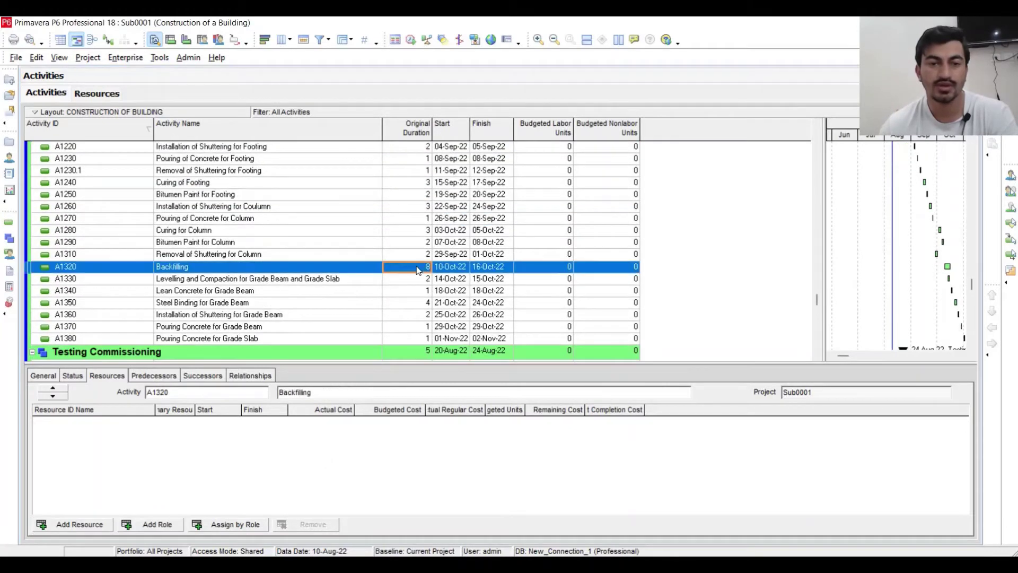
pyautogui.click(300, 271)
pyautogui.scroll(4, 299, 270)
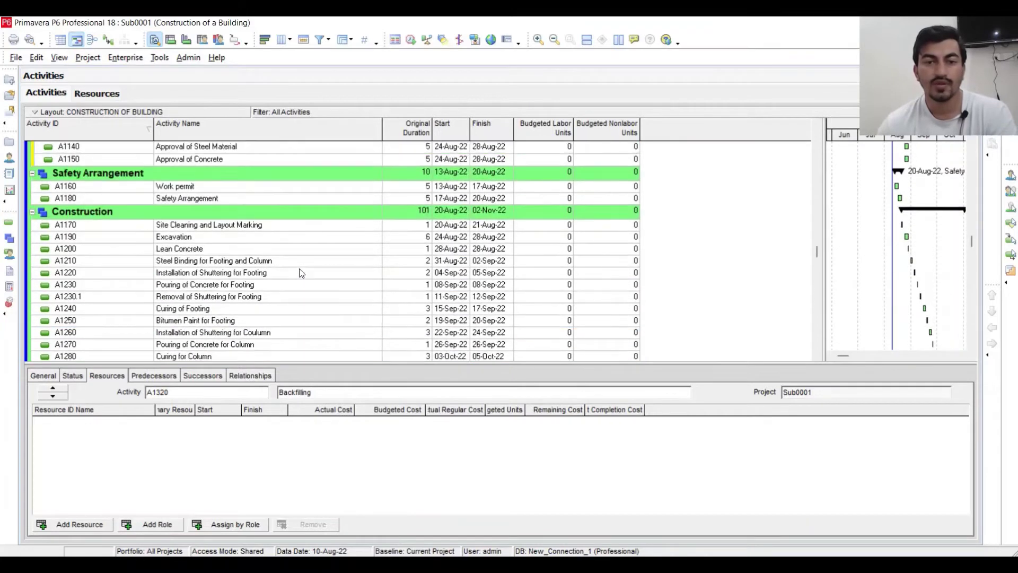
pyautogui.click(568, 186)
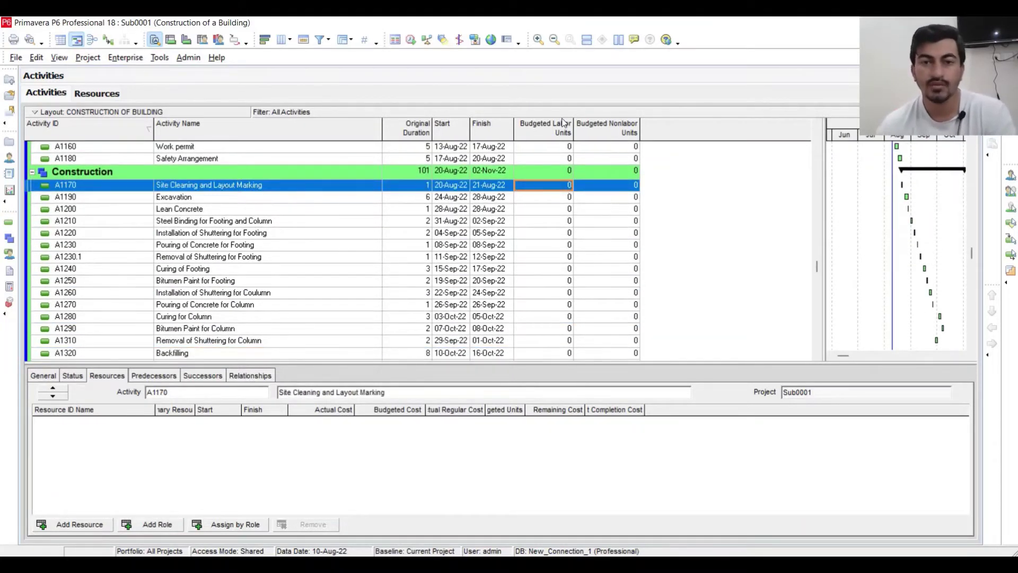
pyautogui.click(134, 189)
# Add a new resource beneath Excavator in the resource list and name it Manhours.
pyautogui.click(89, 98)
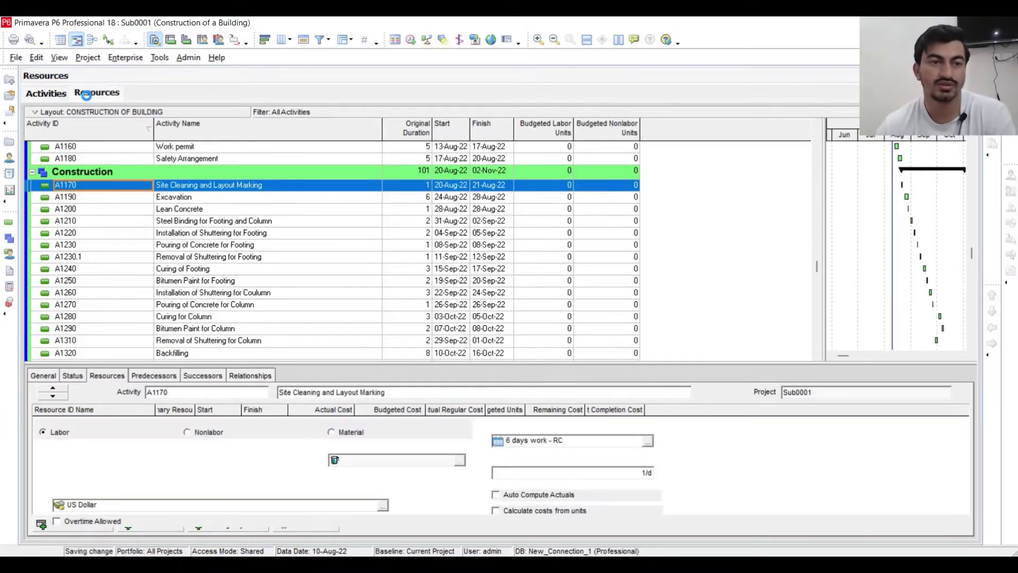
pyautogui.click(170, 152)
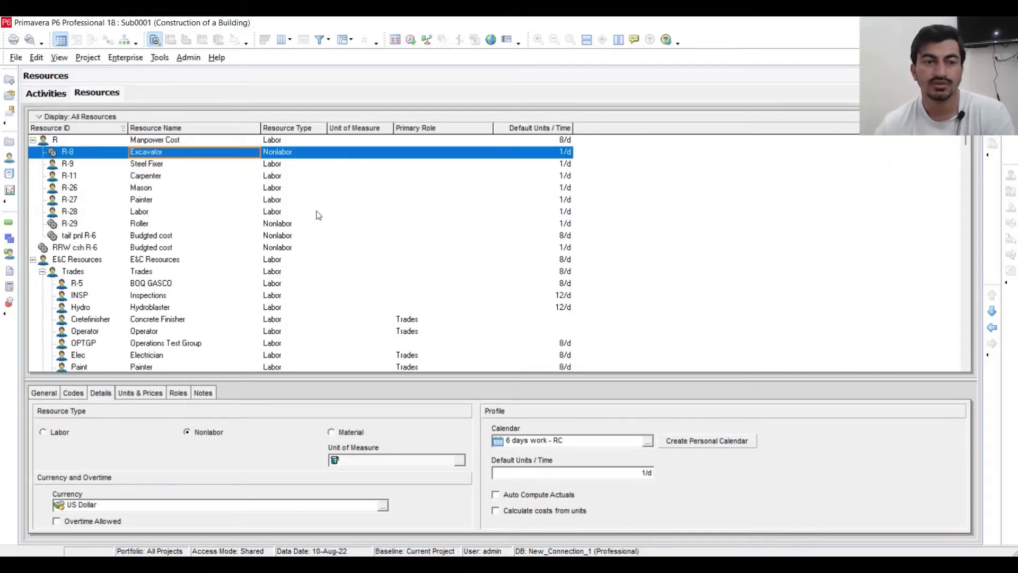
pyautogui.press('Insert')
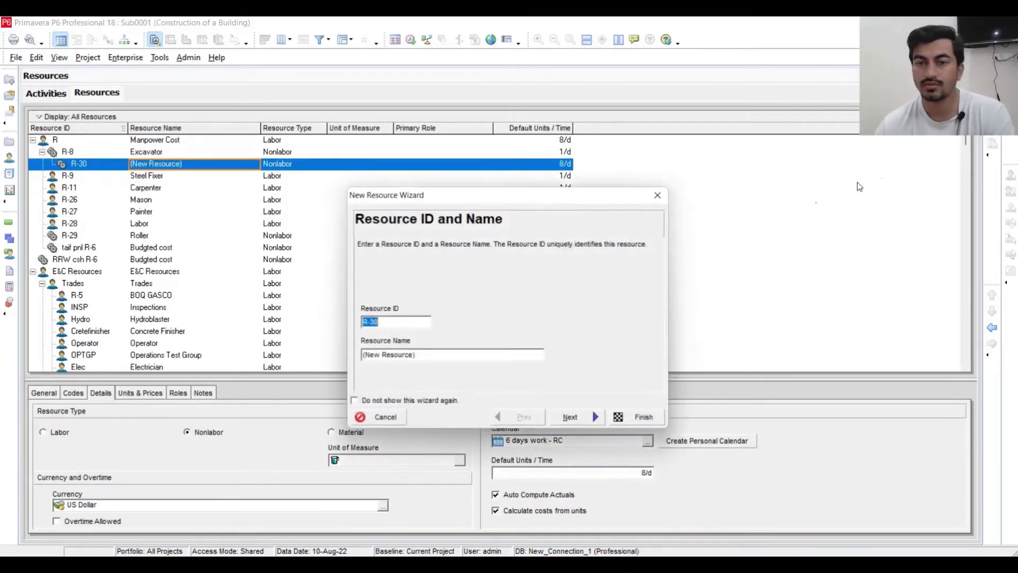
pyautogui.press('Tab')
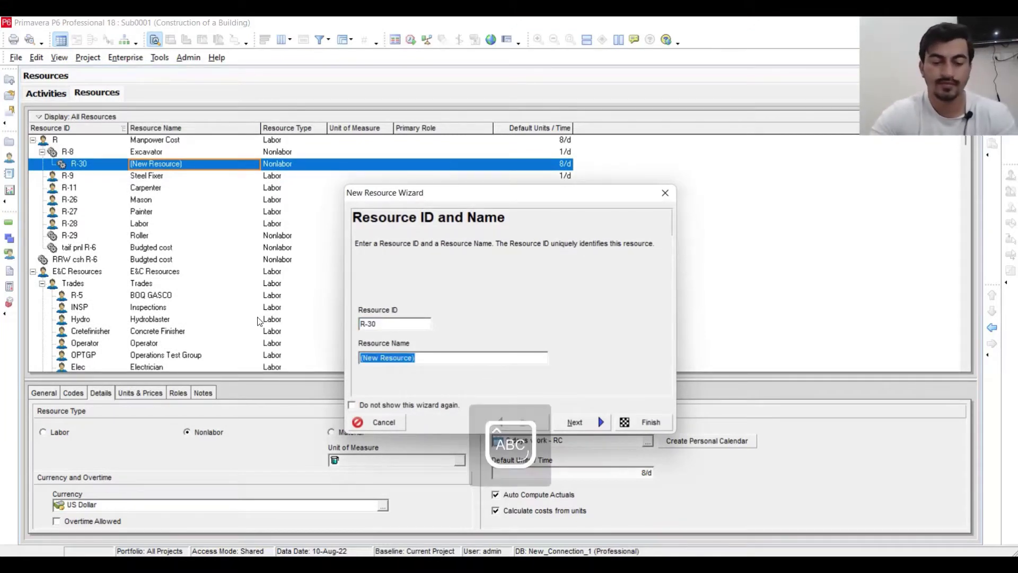
pyautogui.write('Manh')
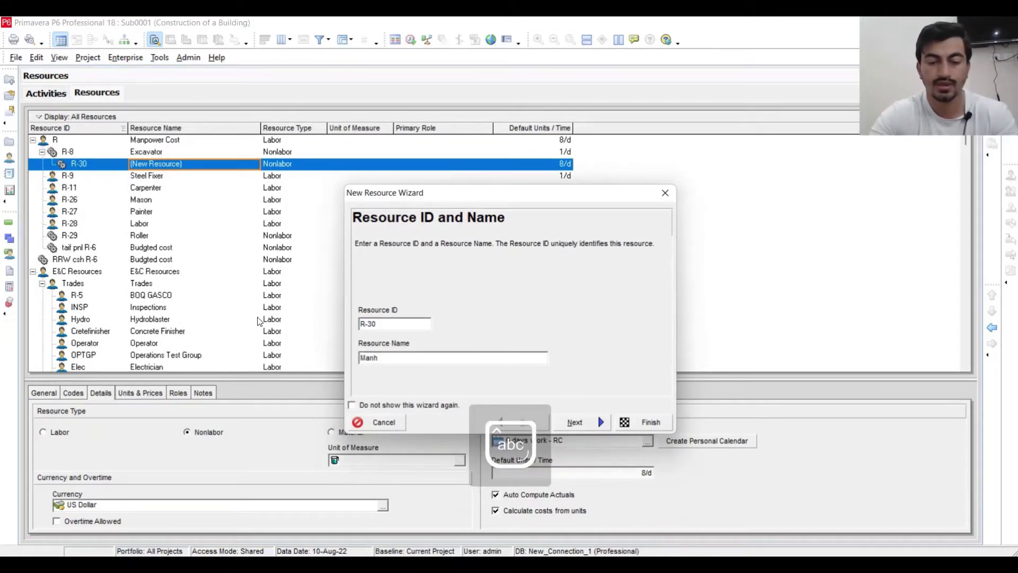
pyautogui.write('ours')
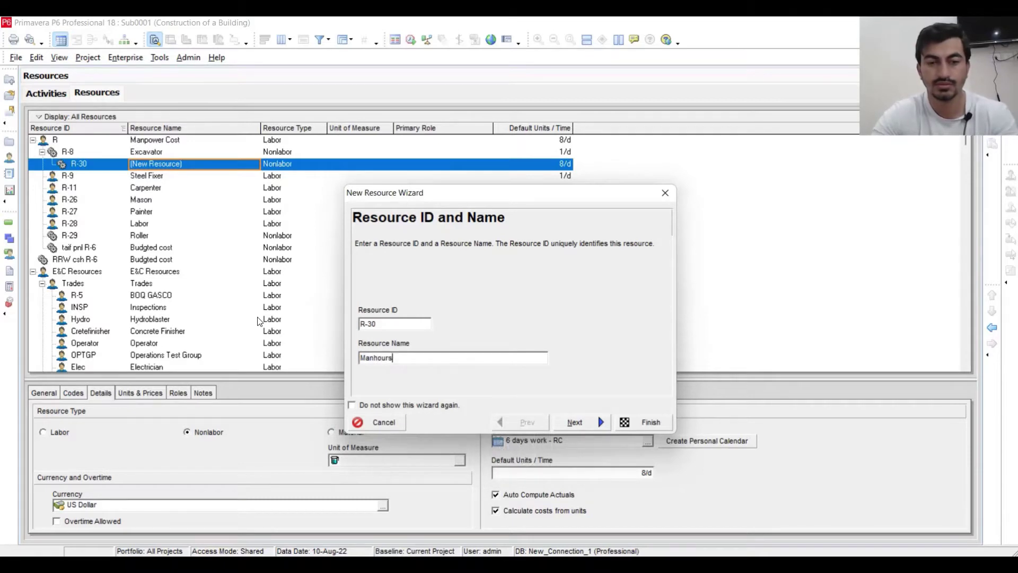
pyautogui.click(578, 423)
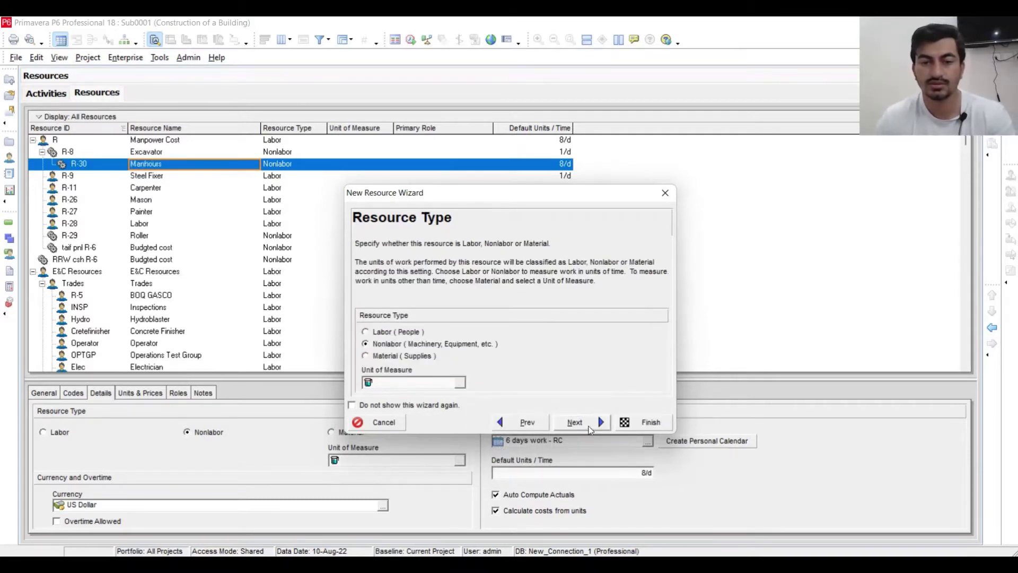
# Make Manhours a Labor resource with both default and maximum units per time set to 1/d.
pyautogui.click(373, 333)
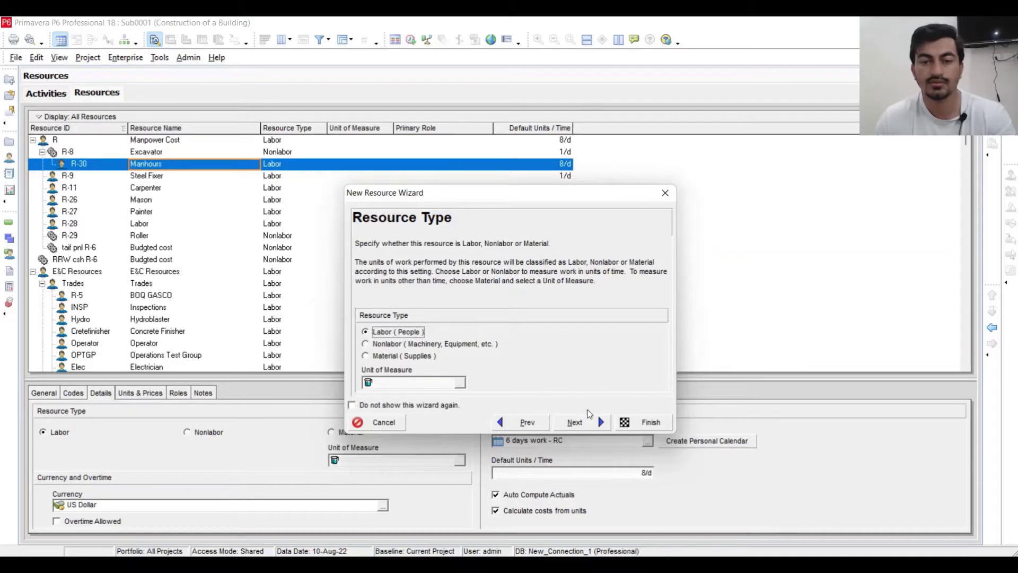
pyautogui.click(590, 423)
pyautogui.click(404, 370)
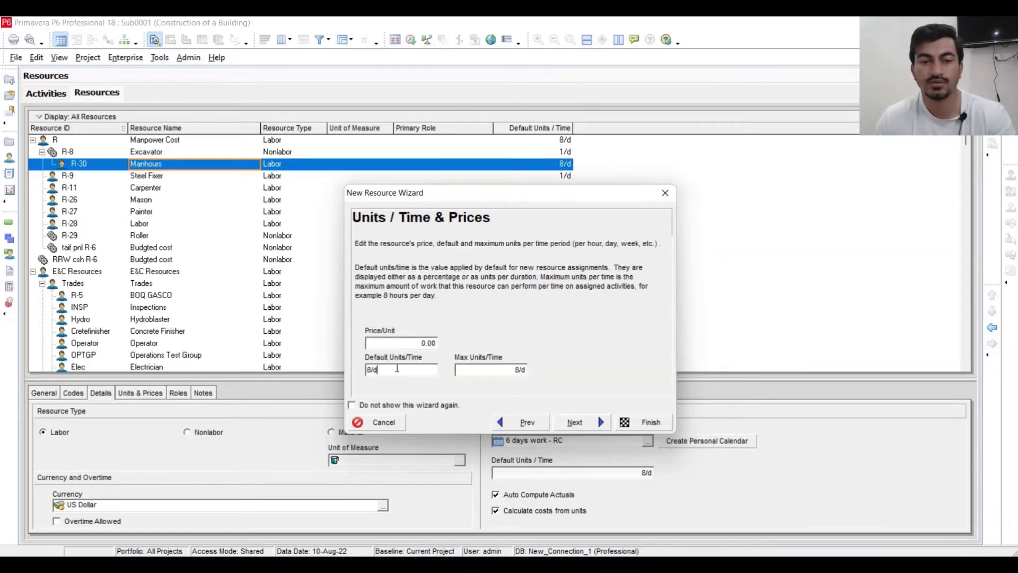
pyautogui.write('1')
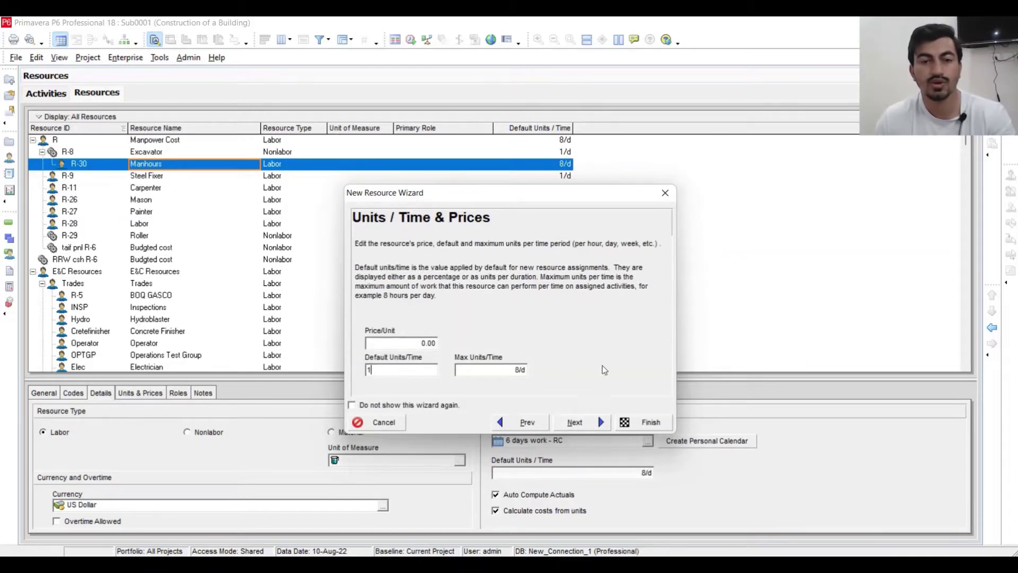
pyautogui.click(491, 370)
pyautogui.write('1')
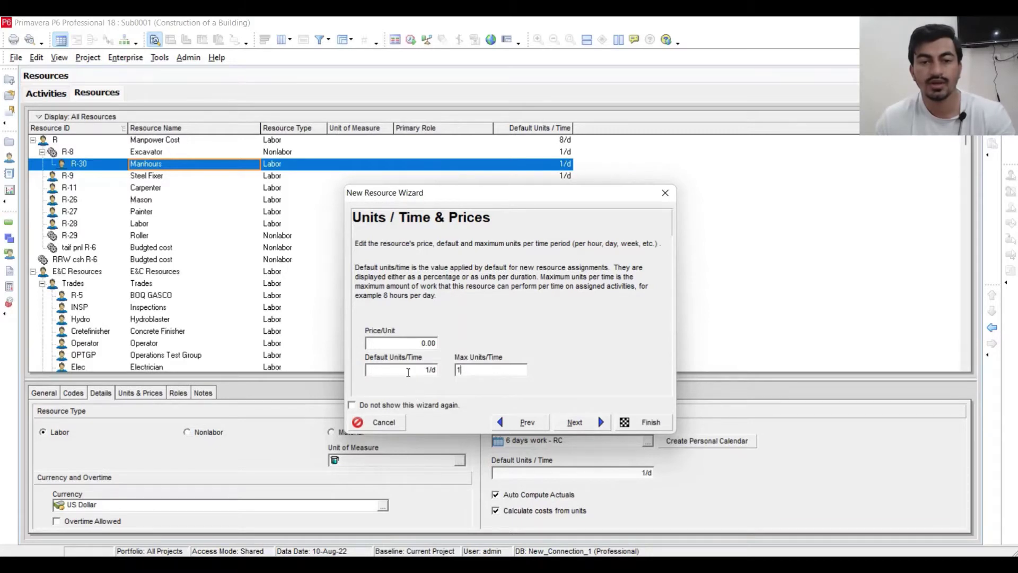
pyautogui.click(408, 371)
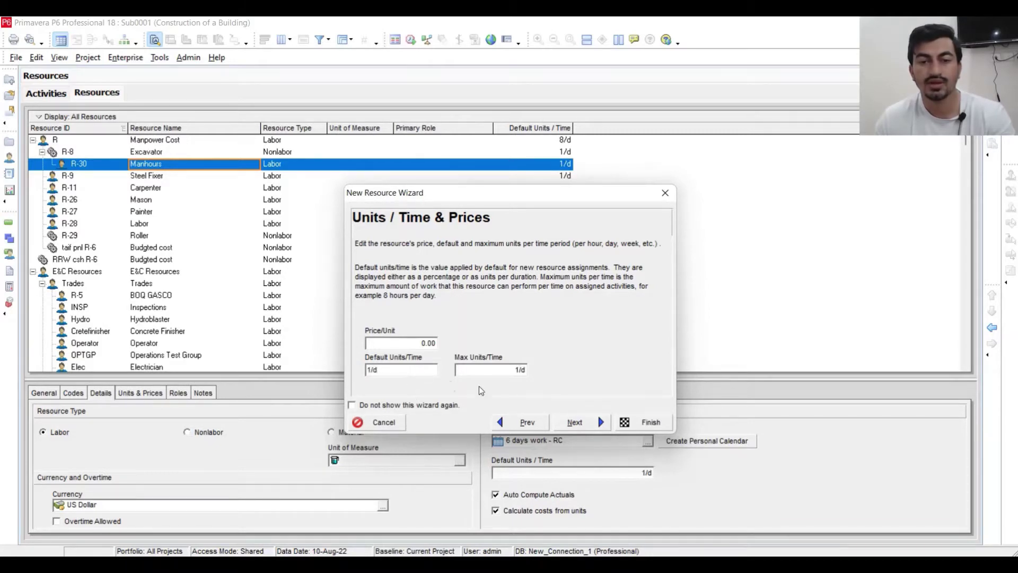
# Keep the existing 6 days work - RC calendar, choose not to auto-compute actuals, and finish creating the Manhours resource.
pyautogui.click(573, 423)
pyautogui.click(591, 425)
pyautogui.click(593, 426)
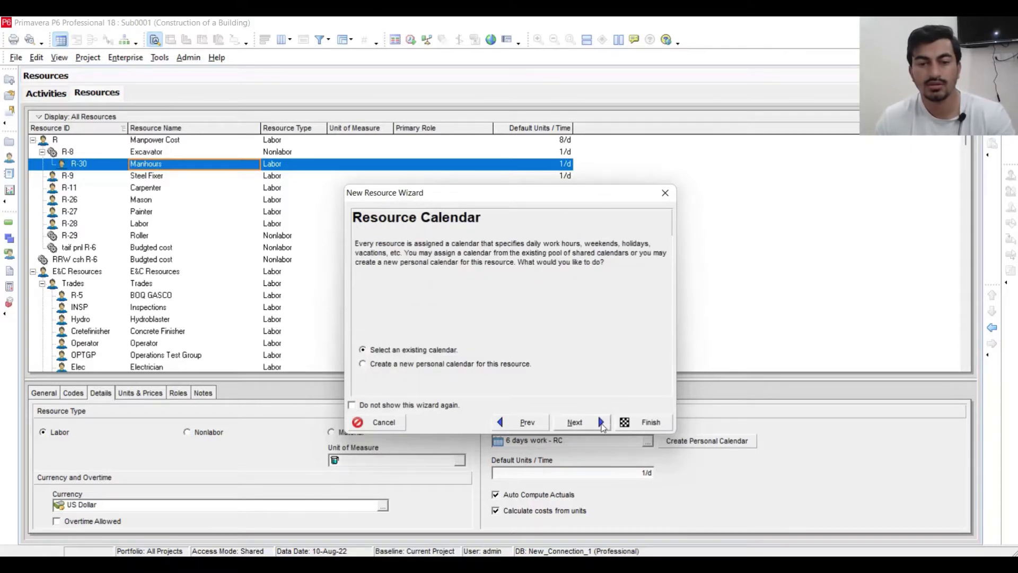
pyautogui.click(578, 423)
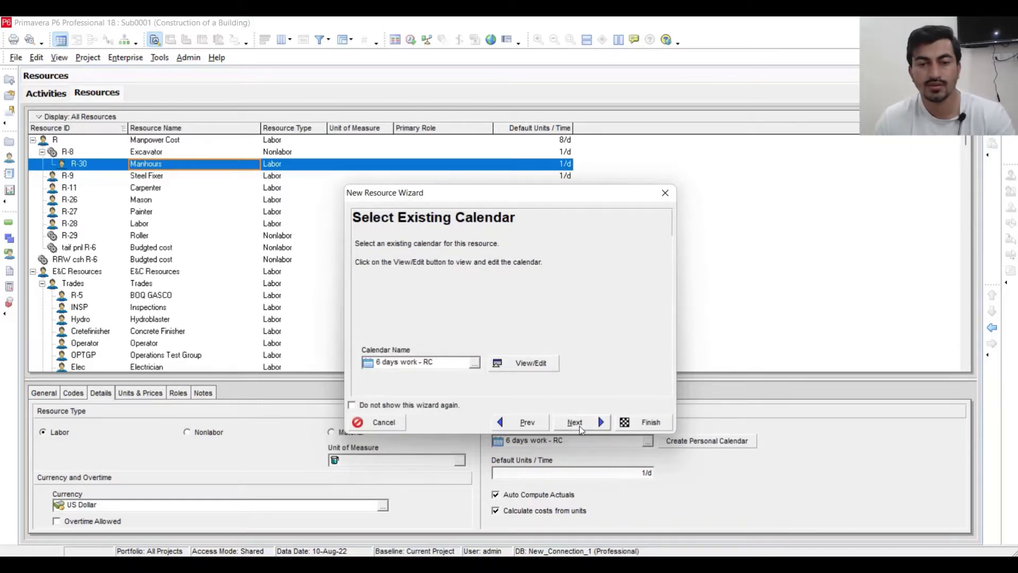
pyautogui.click(580, 427)
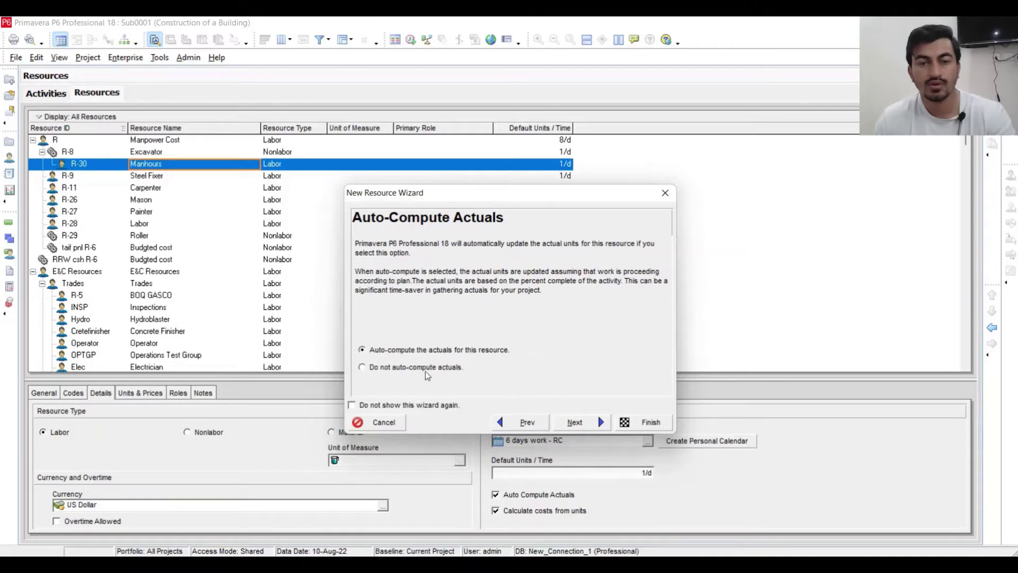
pyautogui.click(457, 373)
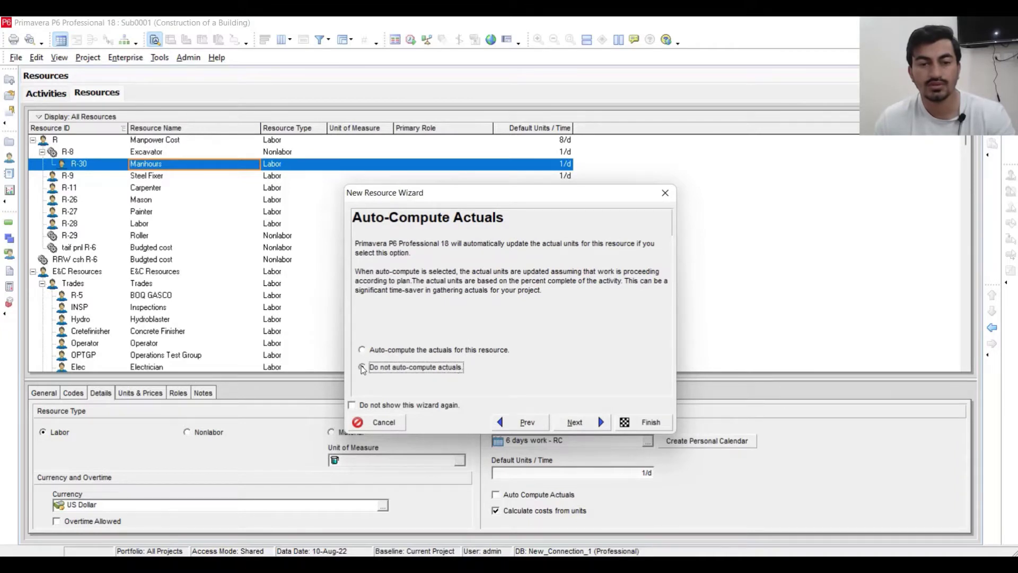
pyautogui.click(589, 424)
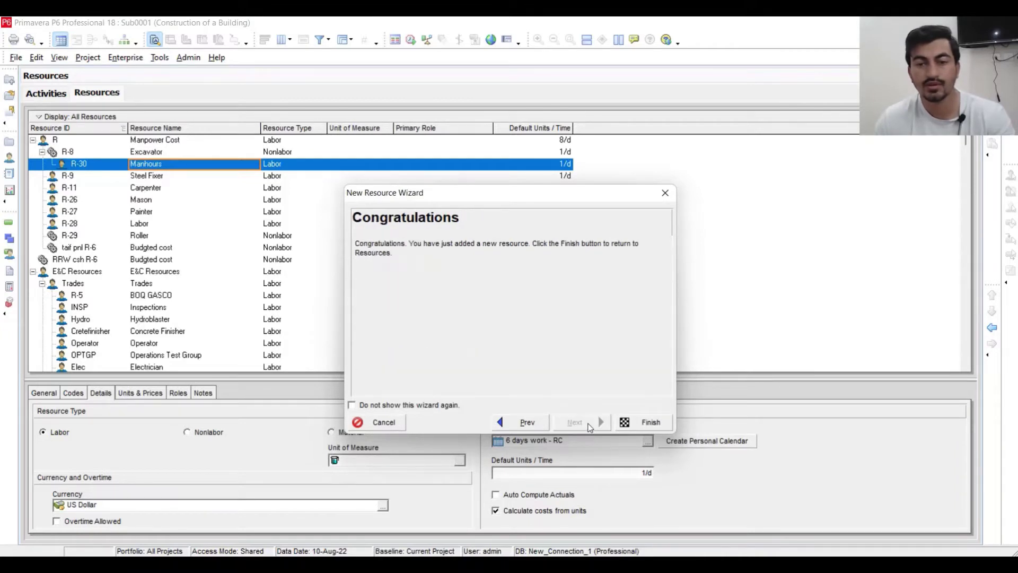
pyautogui.click(624, 423)
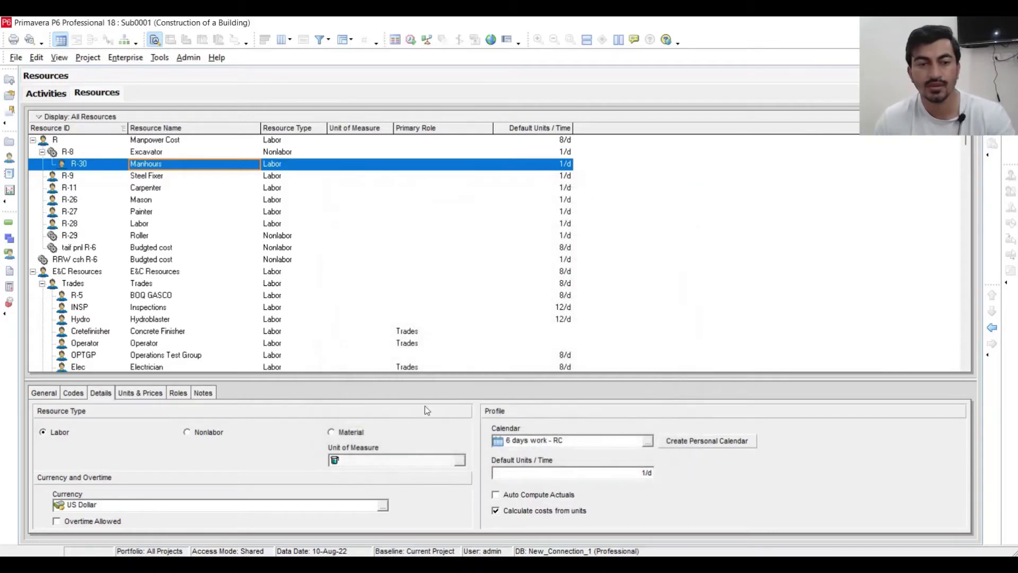
# Outdent Manhours to sit directly under Manpower Cost and disable calculating its costs from units.
pyautogui.click(104, 166)
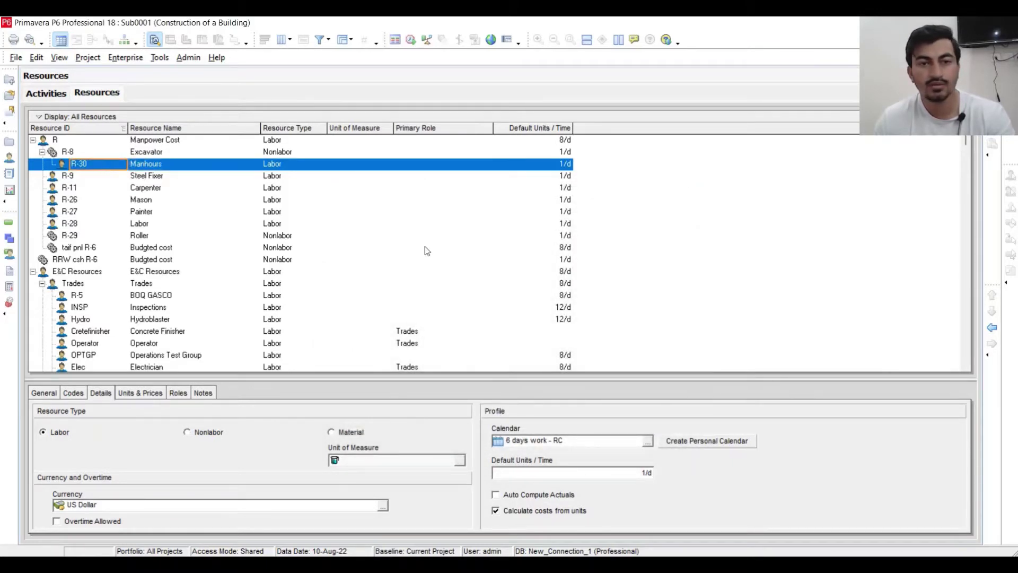
pyautogui.click(992, 328)
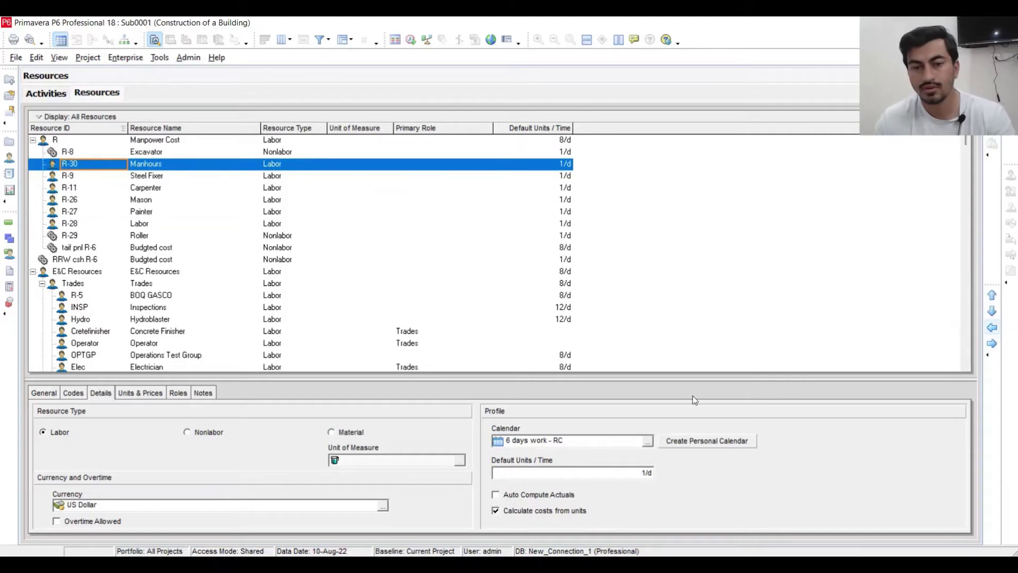
pyautogui.click(497, 511)
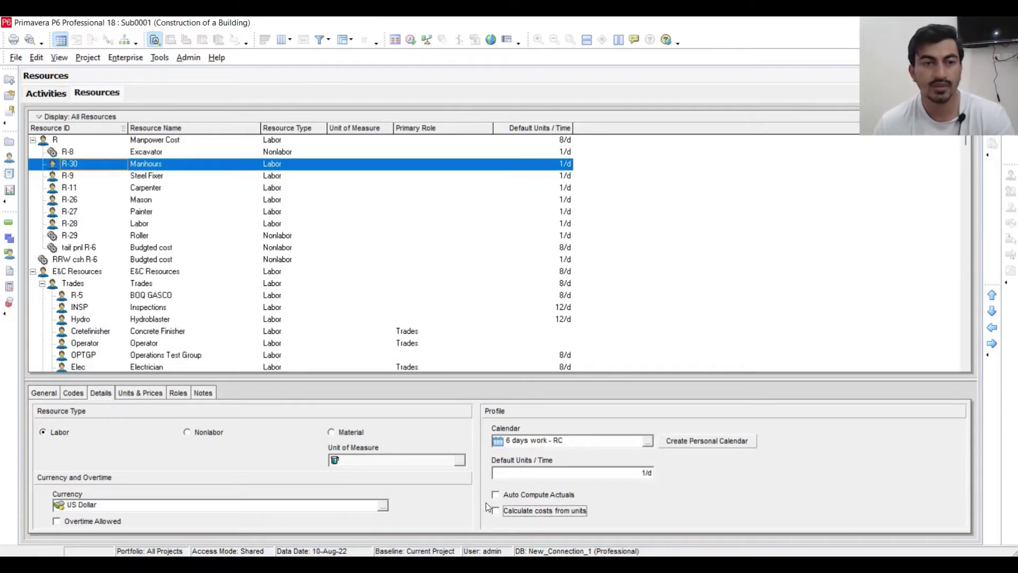
# Assign the Manhours resource to all Construction activities from A1170 to A1380 and check the assignment on two of them.
pyautogui.click(33, 94)
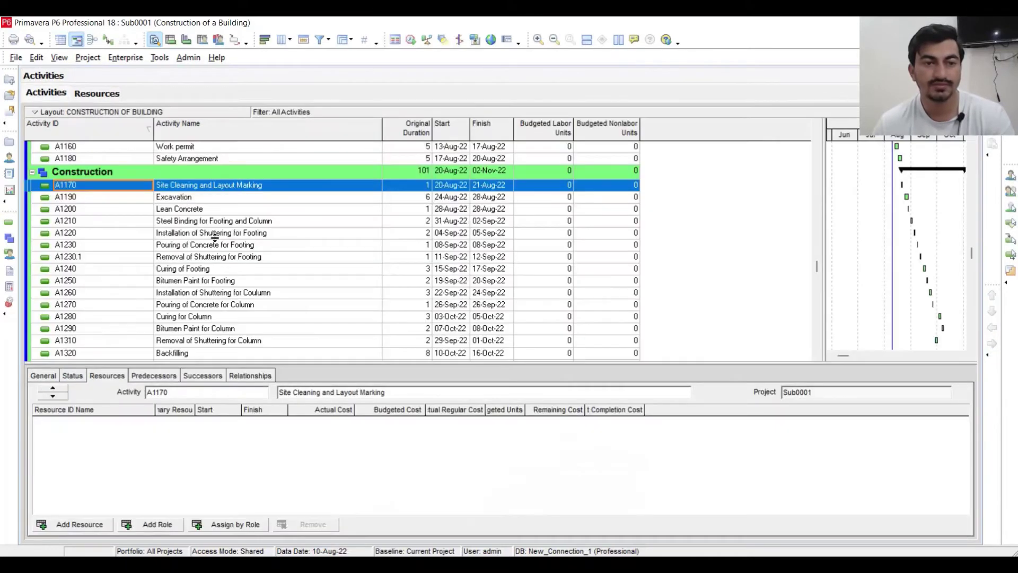
pyautogui.click(82, 526)
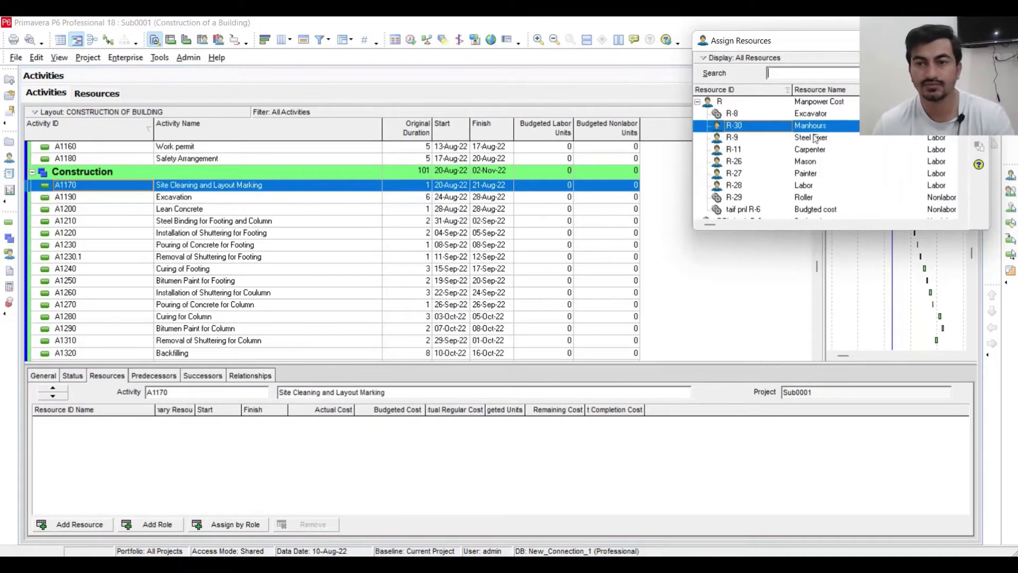
pyautogui.click(208, 198)
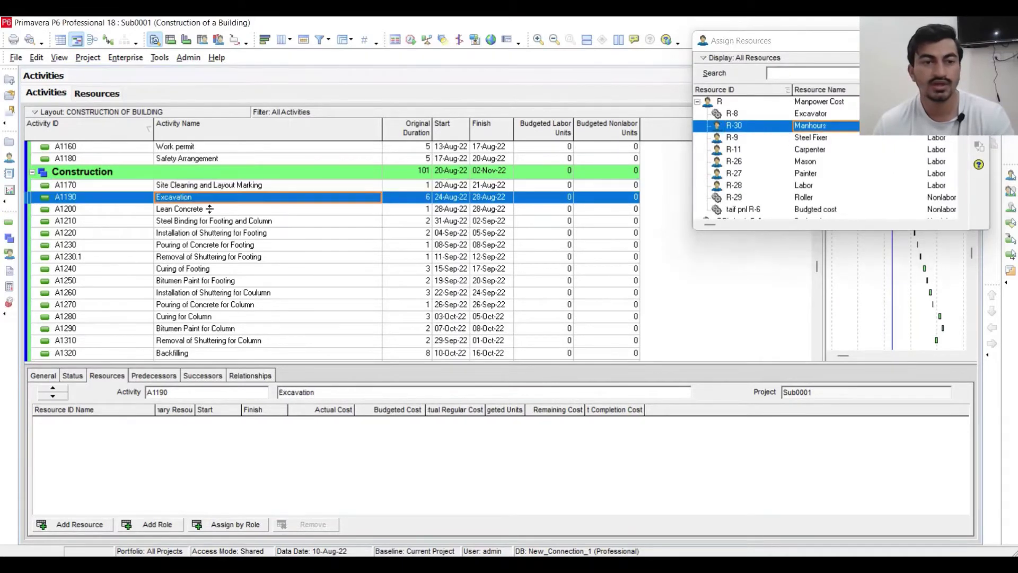
pyautogui.click(222, 185)
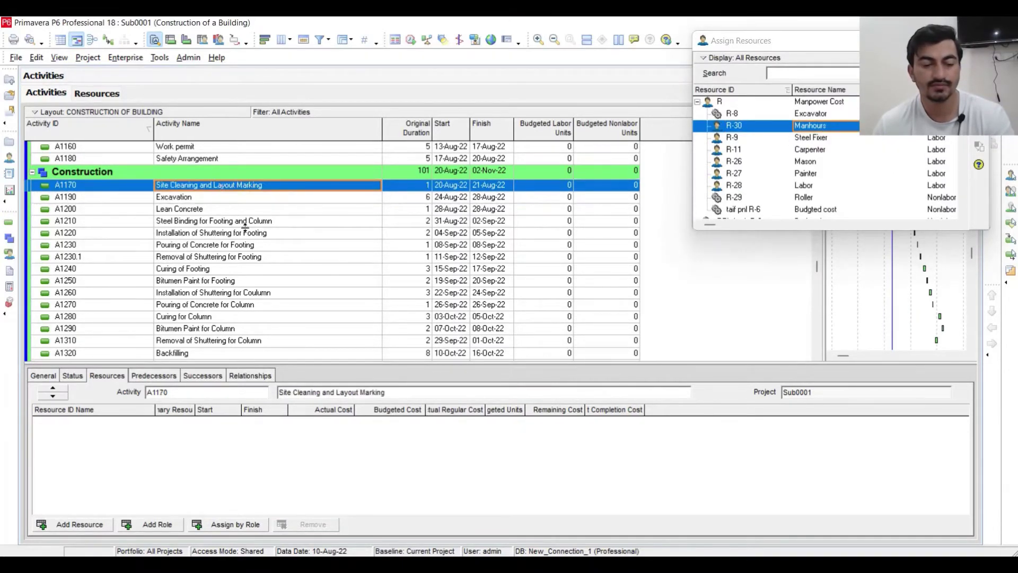
pyautogui.scroll(-3, 245, 227)
pyautogui.keyDown('shift'); pyautogui.click(234, 315); pyautogui.keyUp('shift')
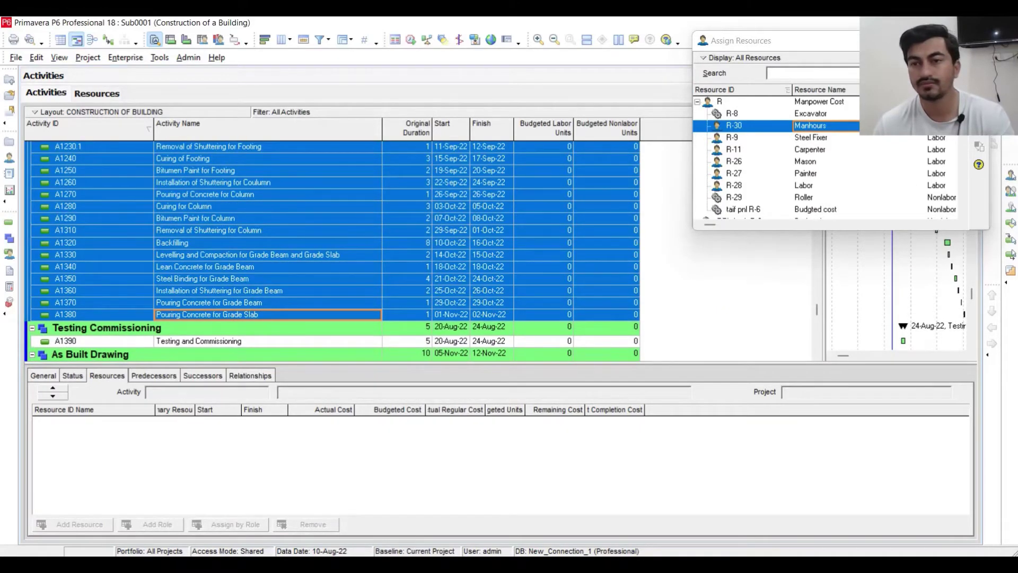
pyautogui.click(979, 147)
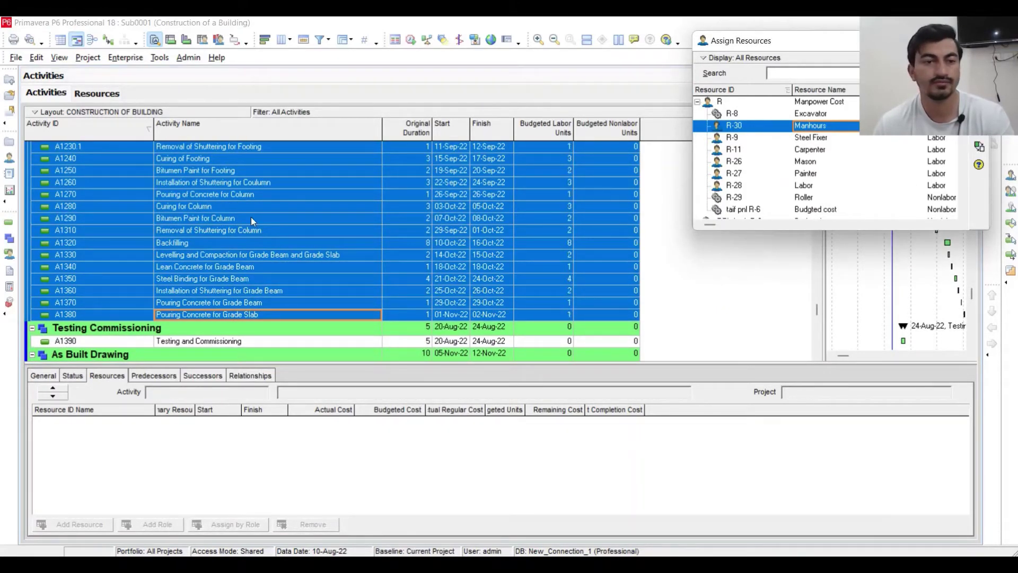
pyautogui.click(251, 218)
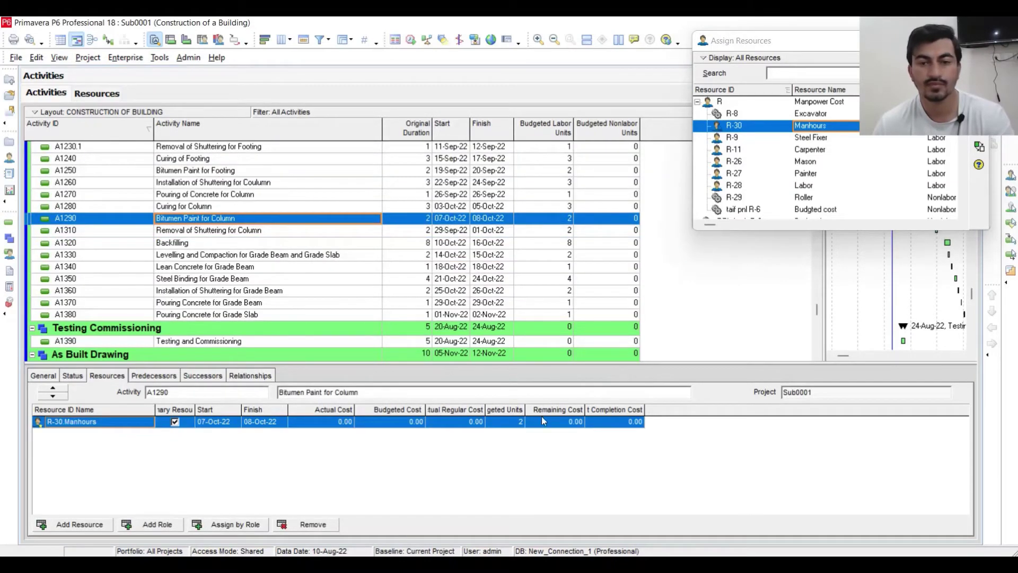
pyautogui.click(222, 230)
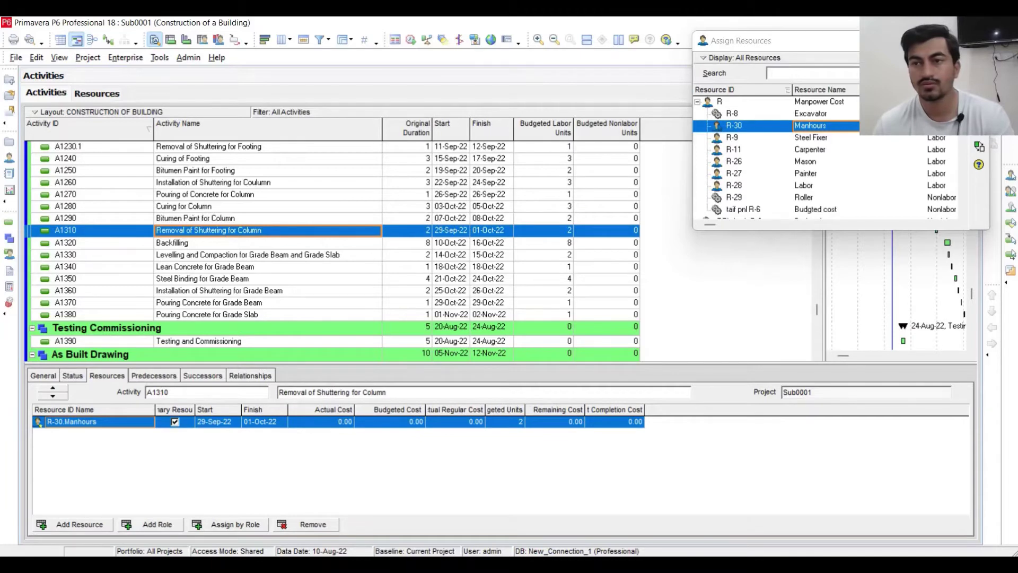
pyautogui.press('Escape')
# Start an export in Spreadsheet (XLSX) format with Resource Assignments as the data type.
pyautogui.click(16, 57)
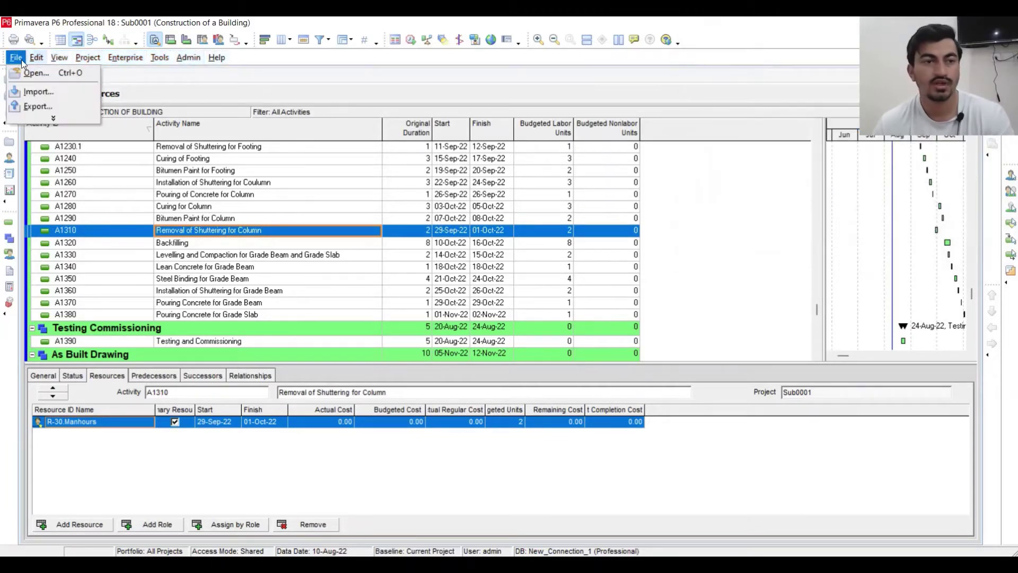
pyautogui.click(45, 109)
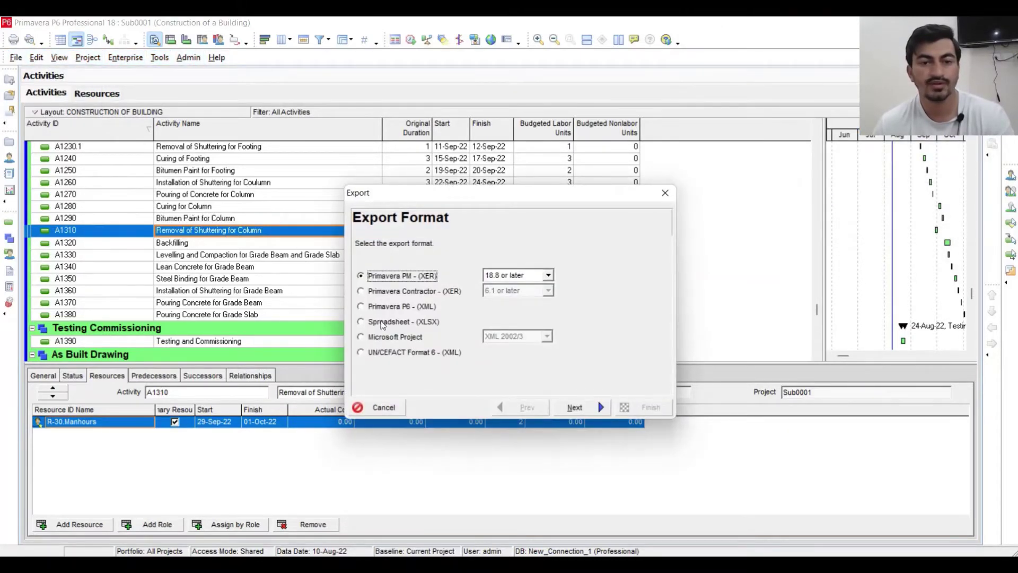
pyautogui.click(382, 322)
pyautogui.click(575, 408)
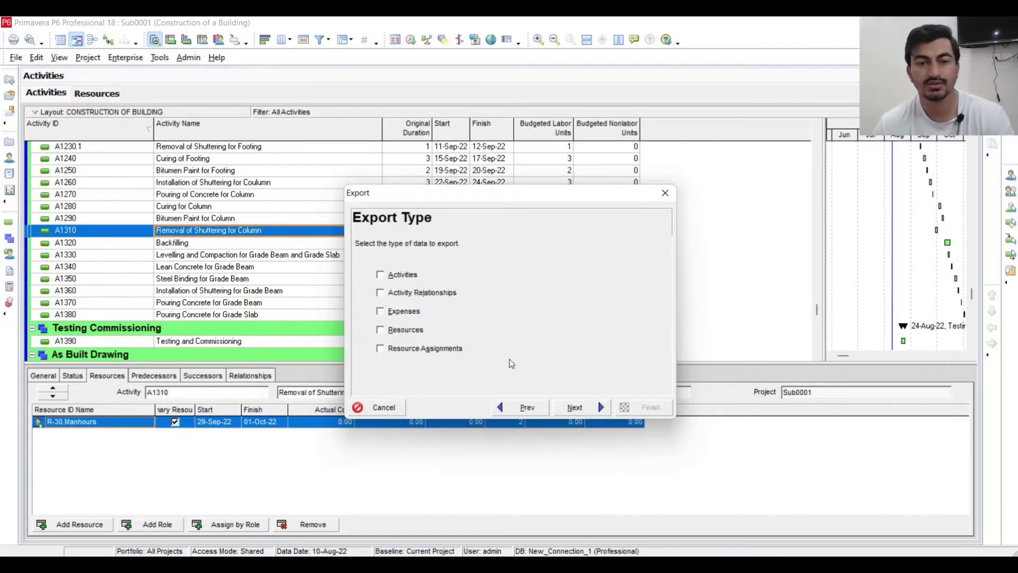
pyautogui.click(393, 348)
pyautogui.click(576, 408)
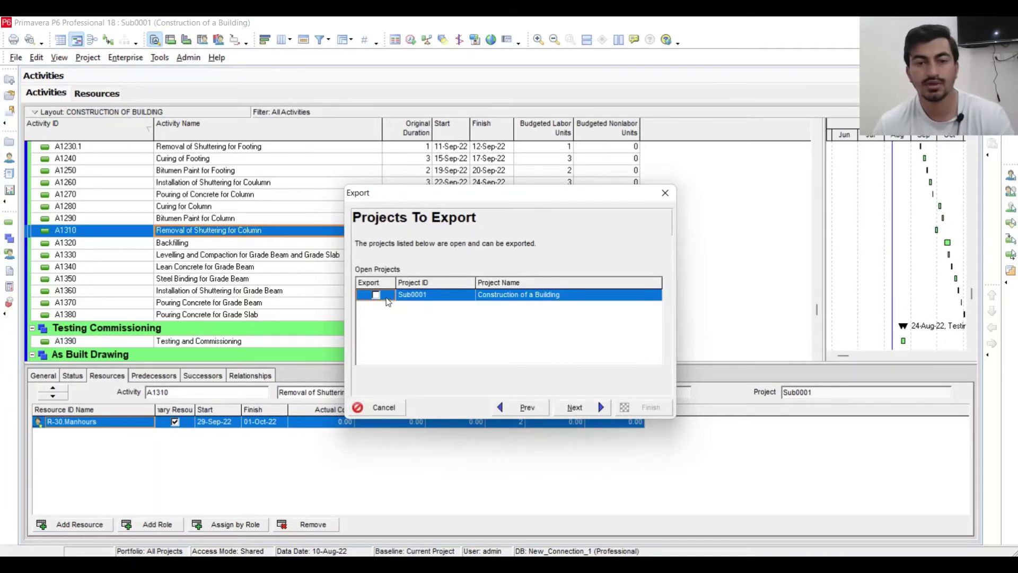
# Include project Sub0001 in the export and keep the resource template after checking that its columns contain Budgeted Units.
pyautogui.click(376, 295)
pyautogui.click(575, 408)
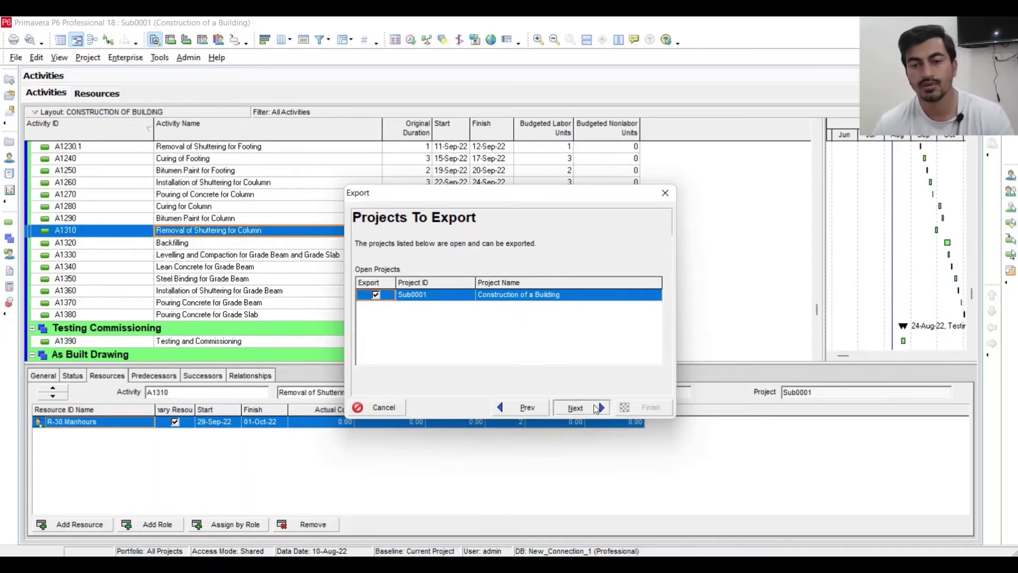
pyautogui.click(603, 364)
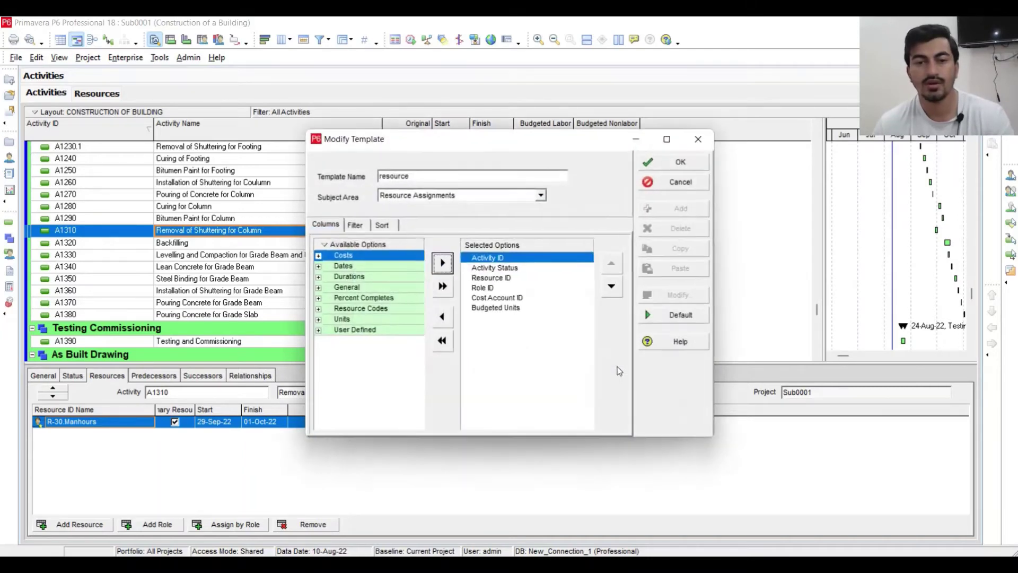
pyautogui.click(508, 308)
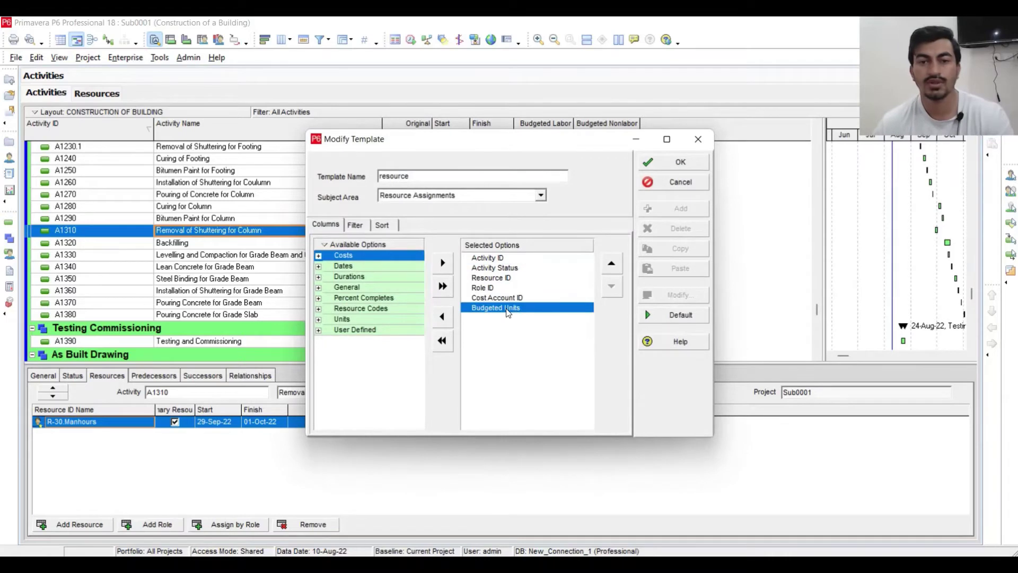
pyautogui.click(681, 162)
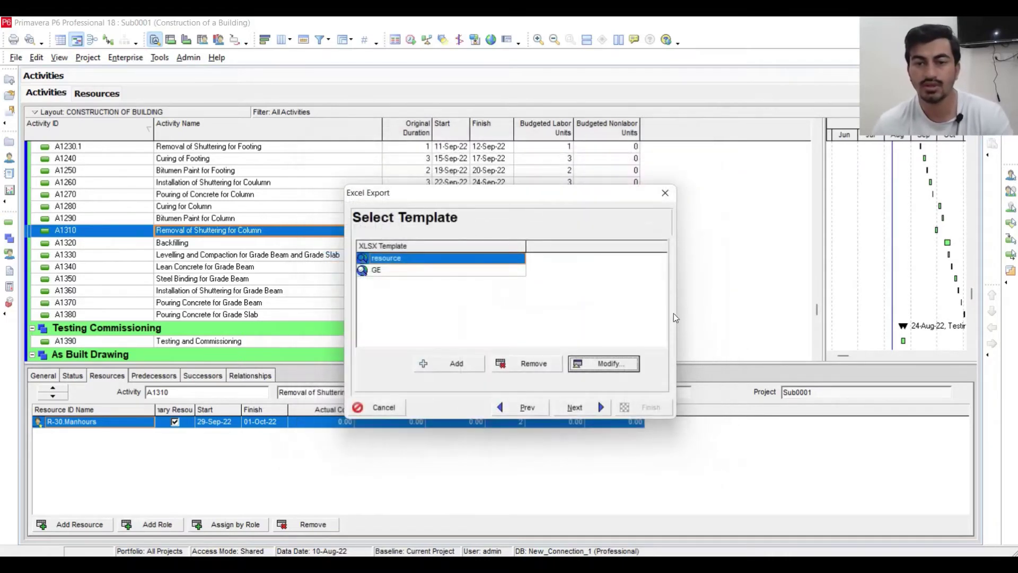
pyautogui.click(578, 408)
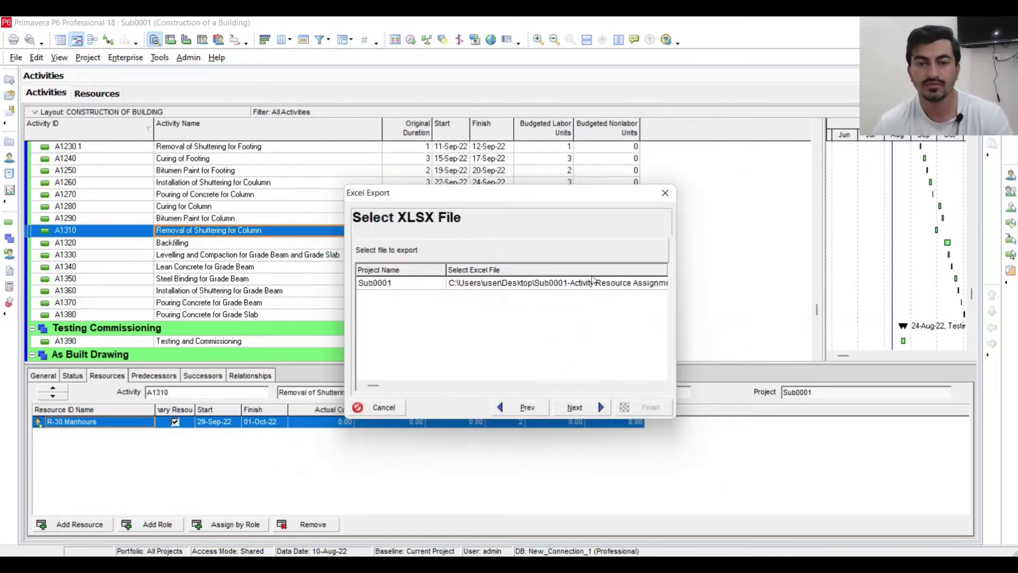
# Export to the existing Sub0001-Activity Resource Assignments Excel file on the Desktop and finish the export.
pyautogui.click(593, 282)
pyautogui.click(592, 281)
pyautogui.click(584, 281)
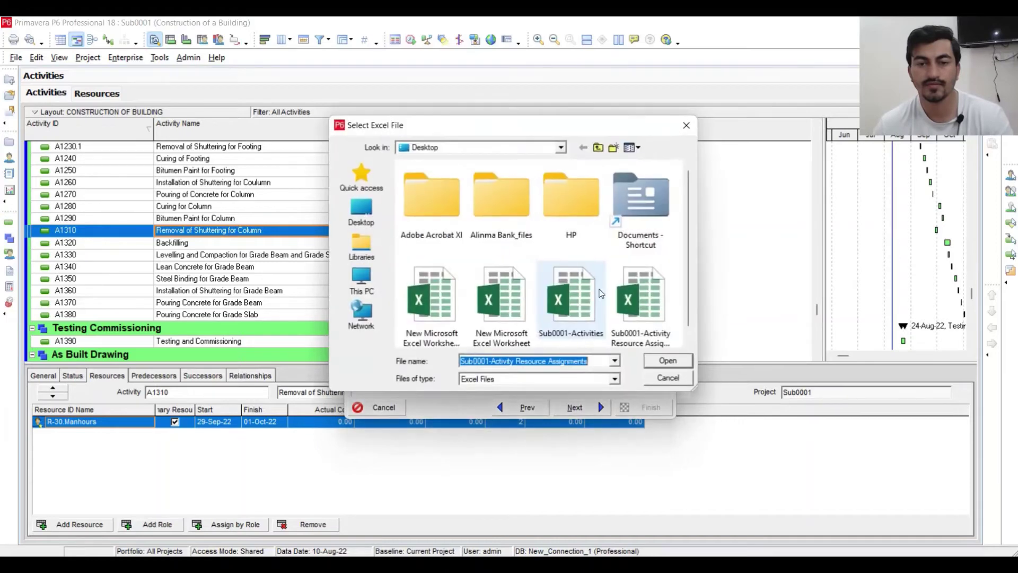
pyautogui.click(664, 333)
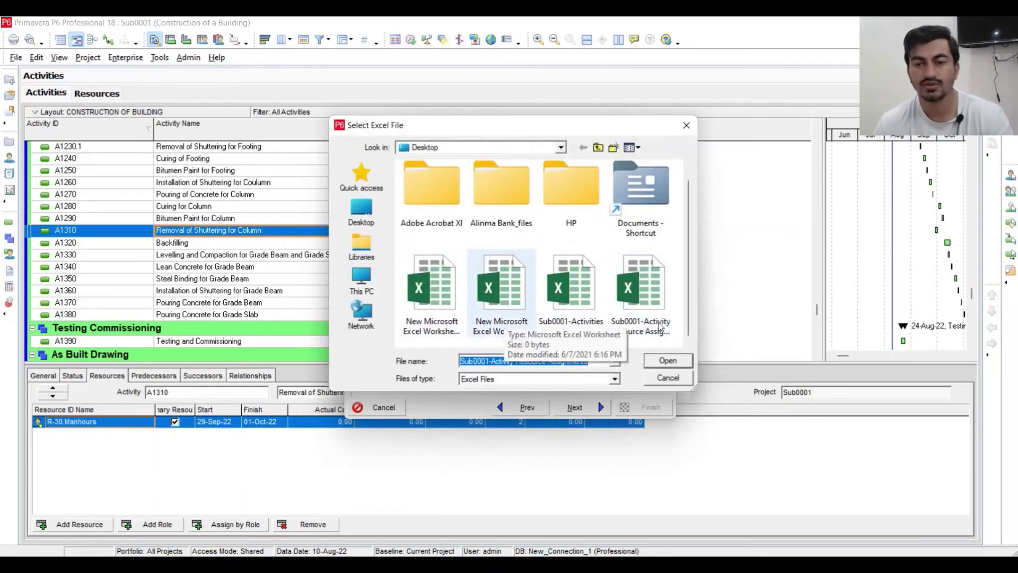
pyautogui.click(654, 362)
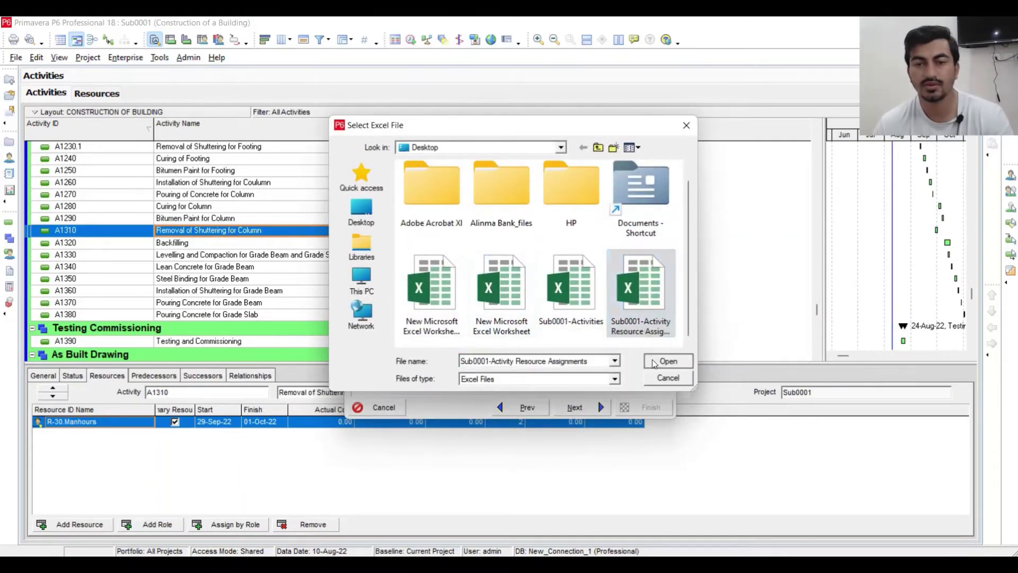
pyautogui.click(596, 408)
pyautogui.click(648, 407)
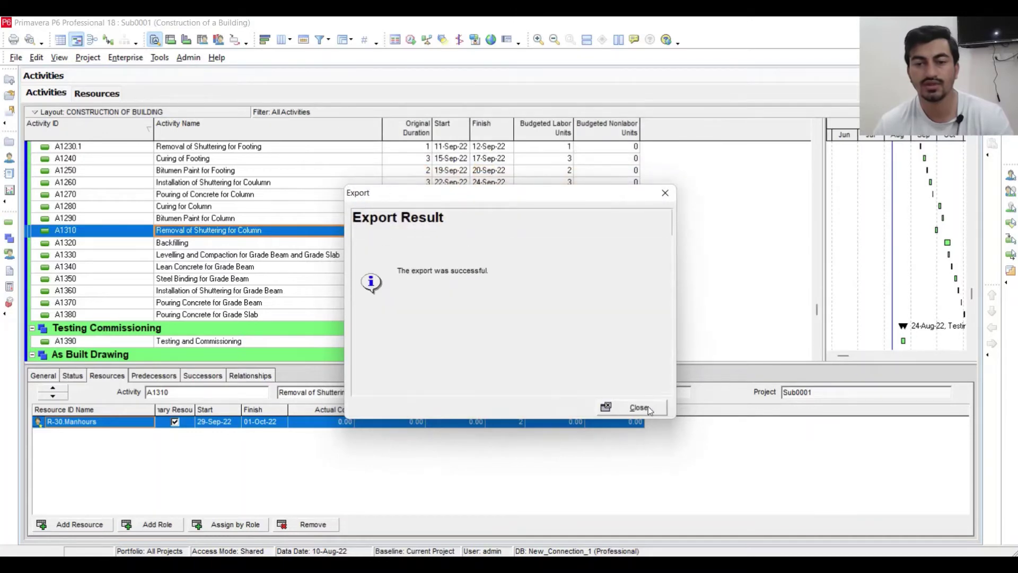
pyautogui.click(648, 406)
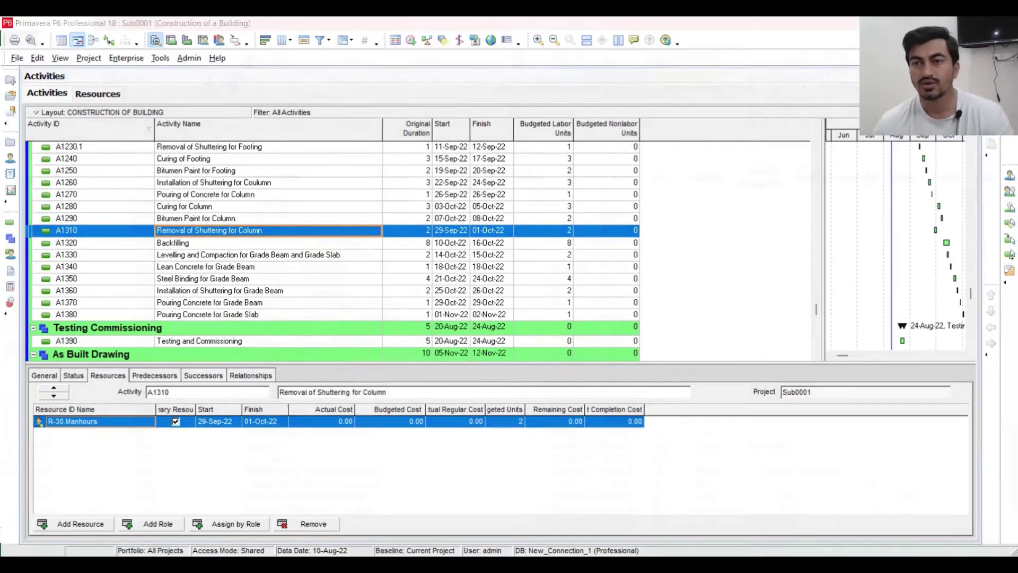
# Open the exported Sub0001-Activity Resource Assignments workbook from the desktop in Excel and check its Budgeted Units and Activity ID columns.
pyautogui.hotkey('alt', 'Tab')
pyautogui.hotkey('alt', 'Tab')
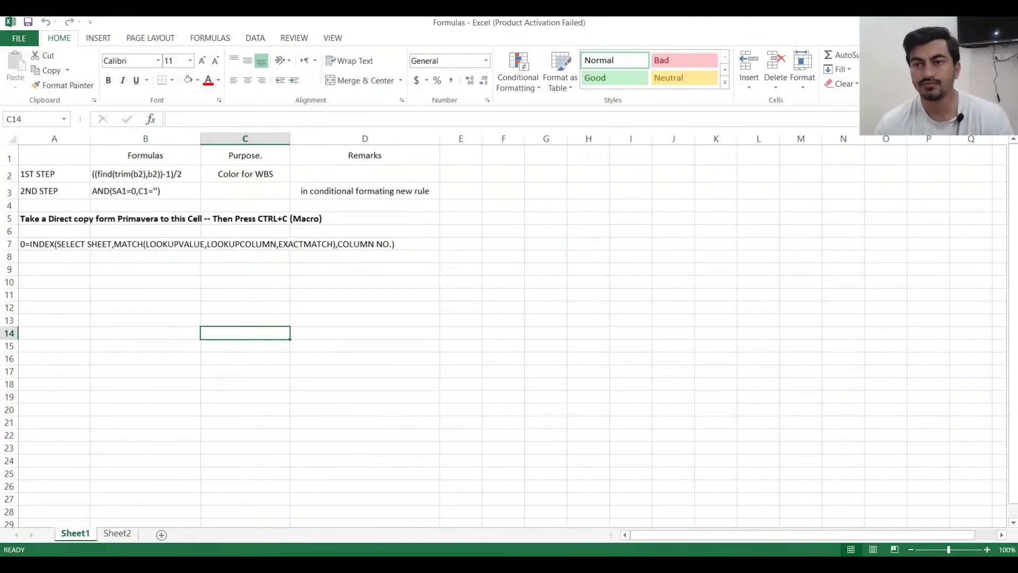
pyautogui.press('super+d')
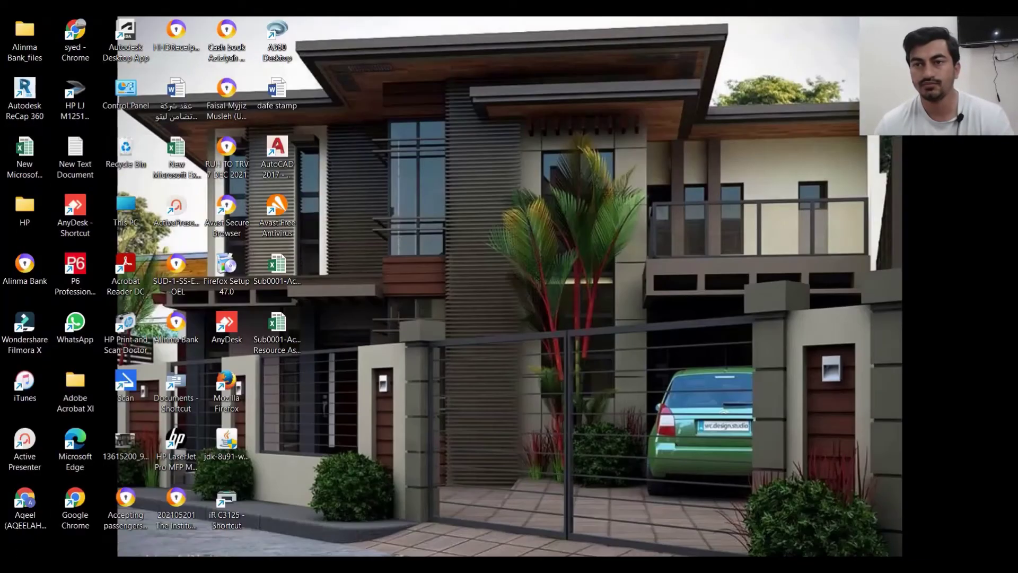
pyautogui.doubleClick(285, 340)
pyautogui.click(284, 336)
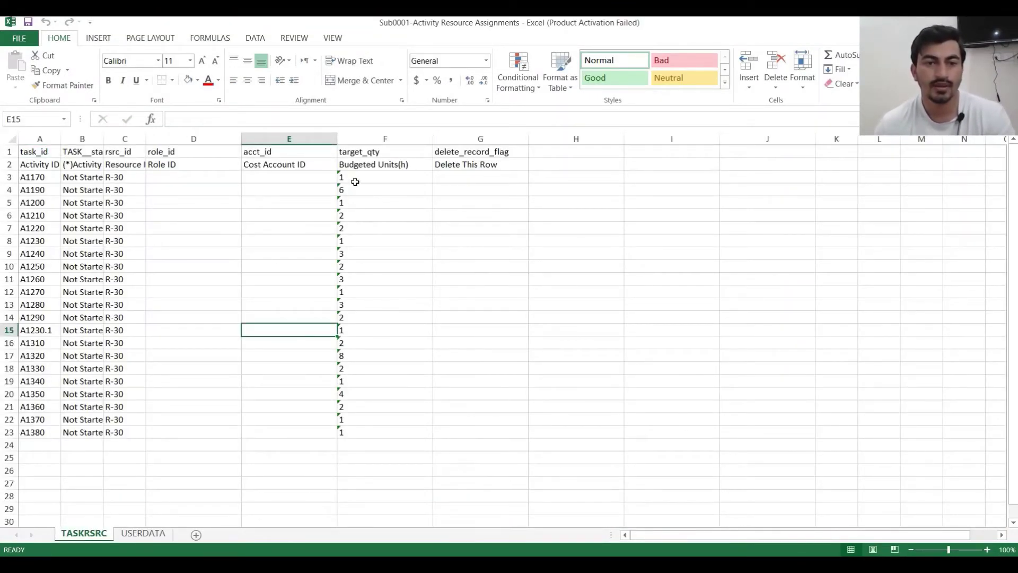
pyautogui.moveTo(355, 180); pyautogui.dragTo(351, 428)
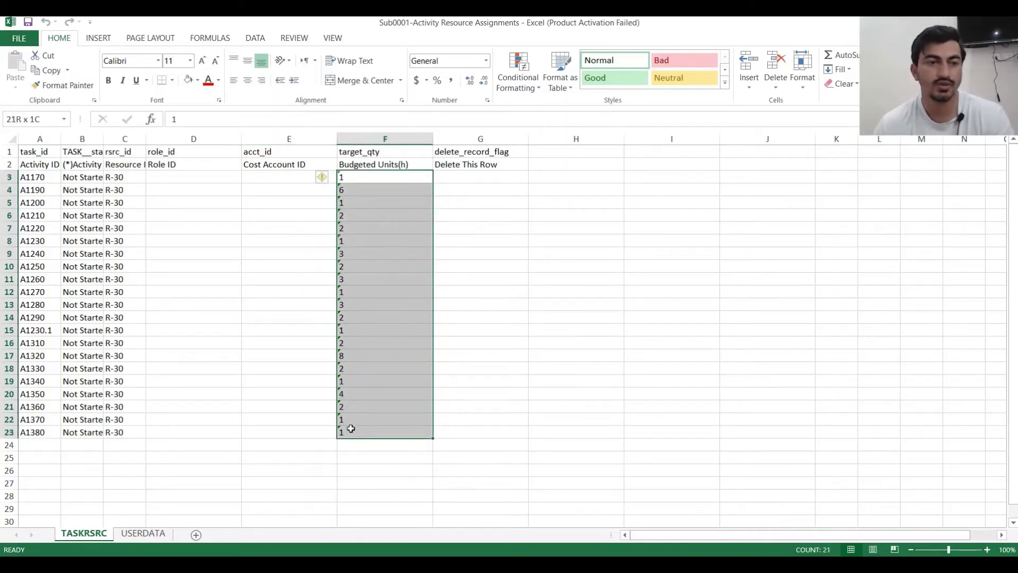
pyautogui.click(36, 267)
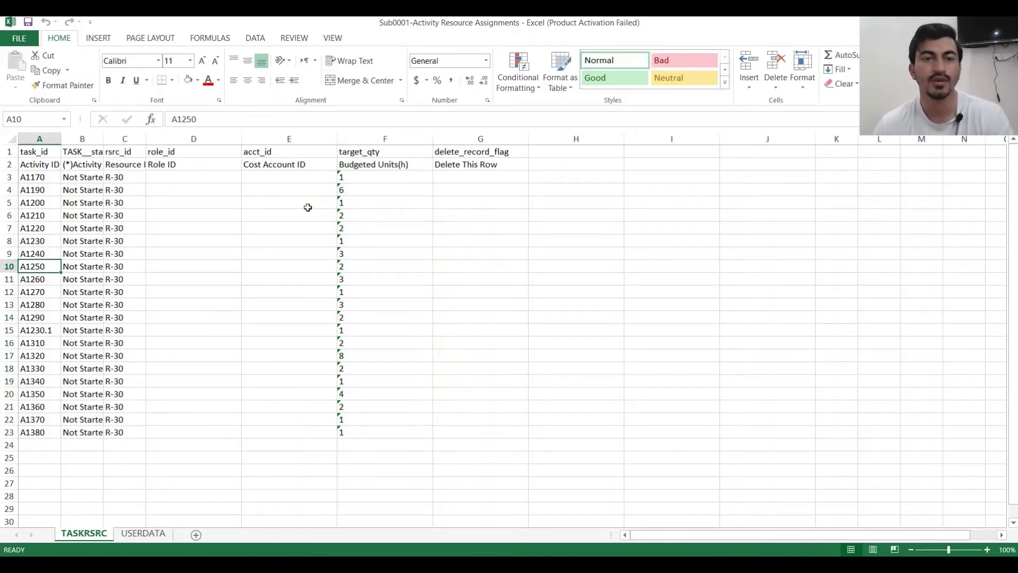
# Copy the activity IDs A1170 to A1380 from cells A3:A23 of the TASKRSRC sheet.
pyautogui.click(44, 178)
pyautogui.moveTo(44, 179); pyautogui.dragTo(40, 432)
pyautogui.press('super+c')
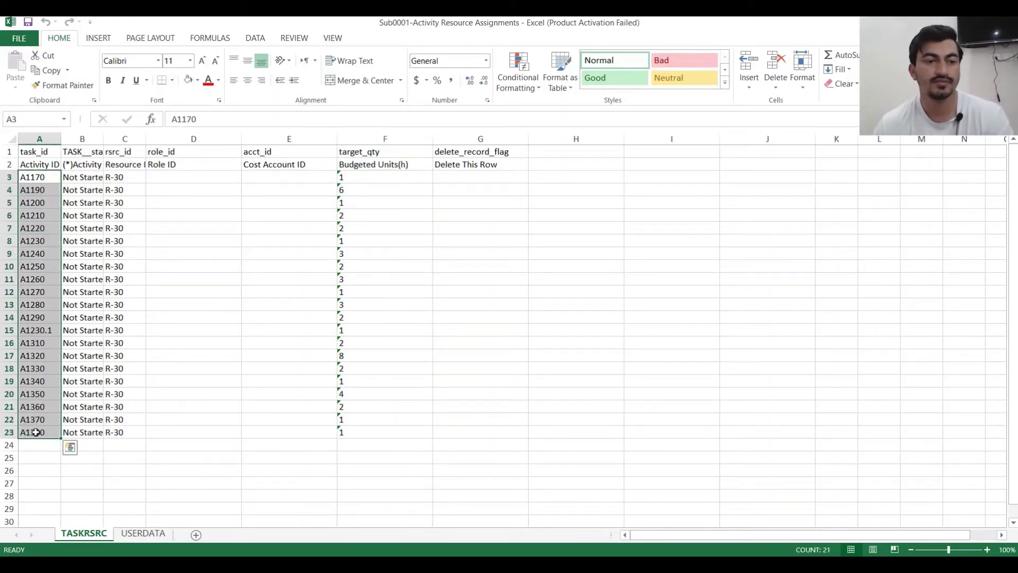
pyautogui.rightClick(40, 432)
pyautogui.click(66, 194)
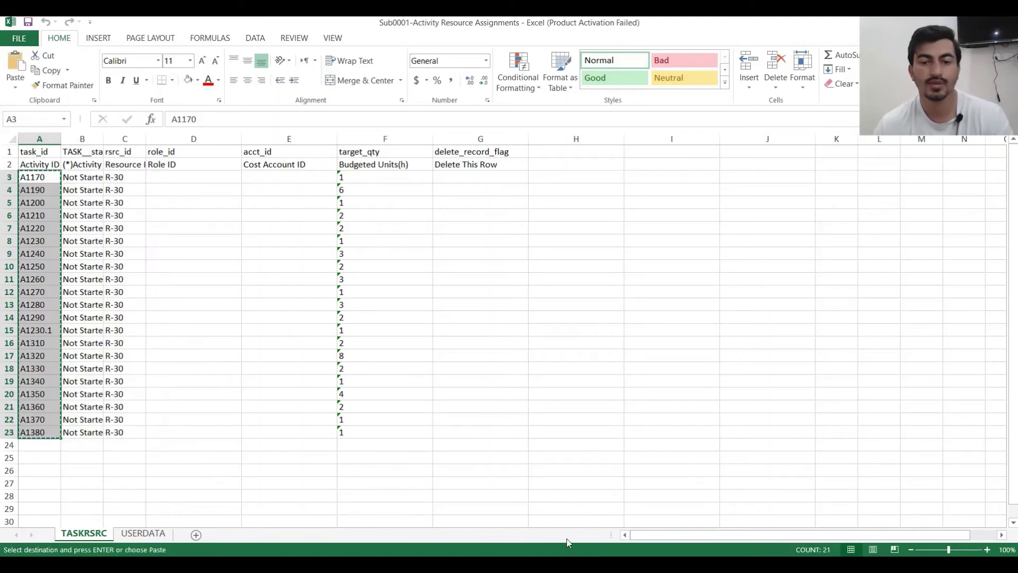
# Switch to the Project Data Sheet workbook and paste the copied activity IDs over the old list starting at cell A63 of Sheet2.
pyautogui.click(642, 565)
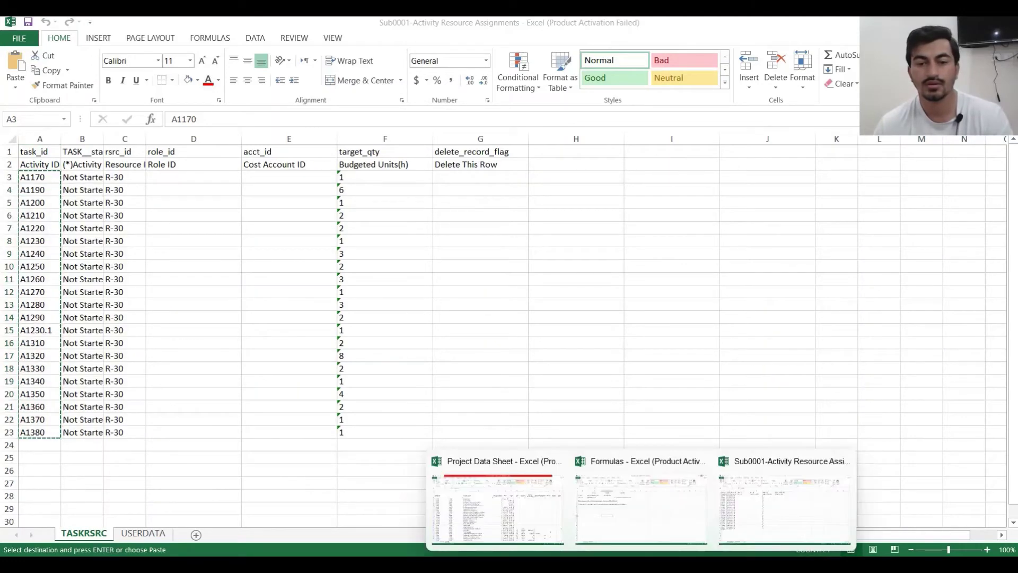
pyautogui.click(532, 527)
pyautogui.scroll(-12, 235, 298)
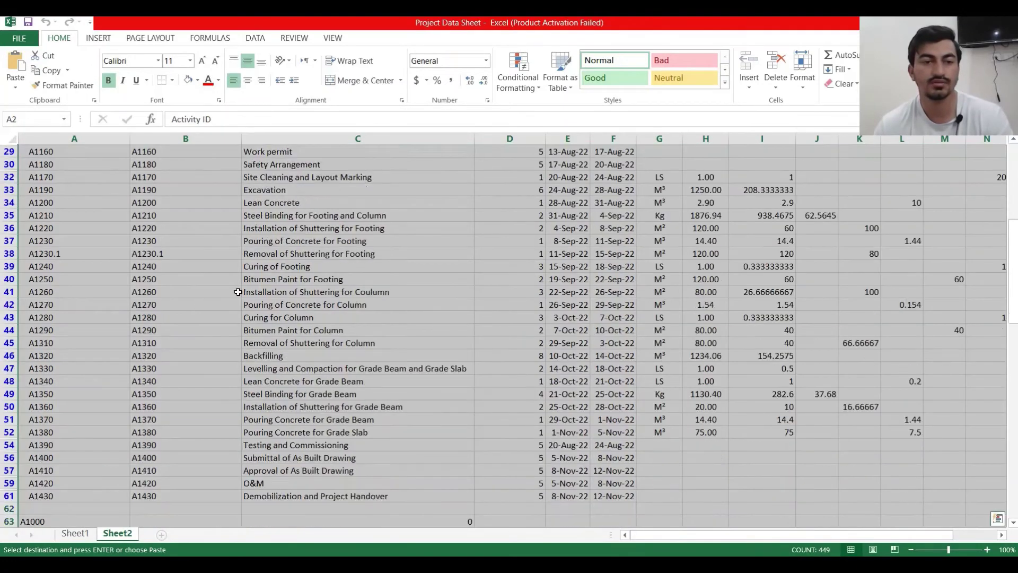
pyautogui.scroll(-6, 235, 298)
pyautogui.click(70, 201)
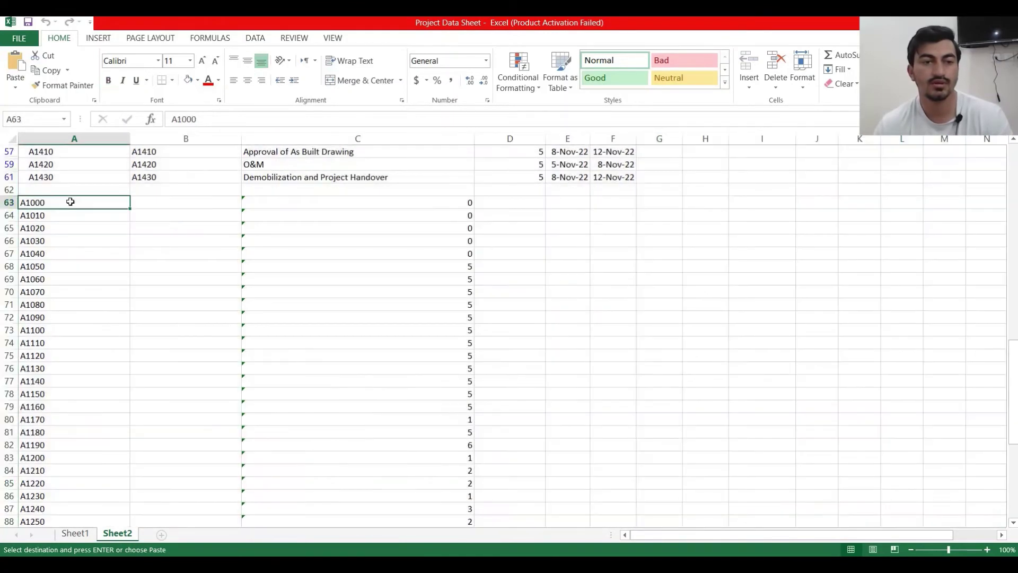
pyautogui.click(18, 63)
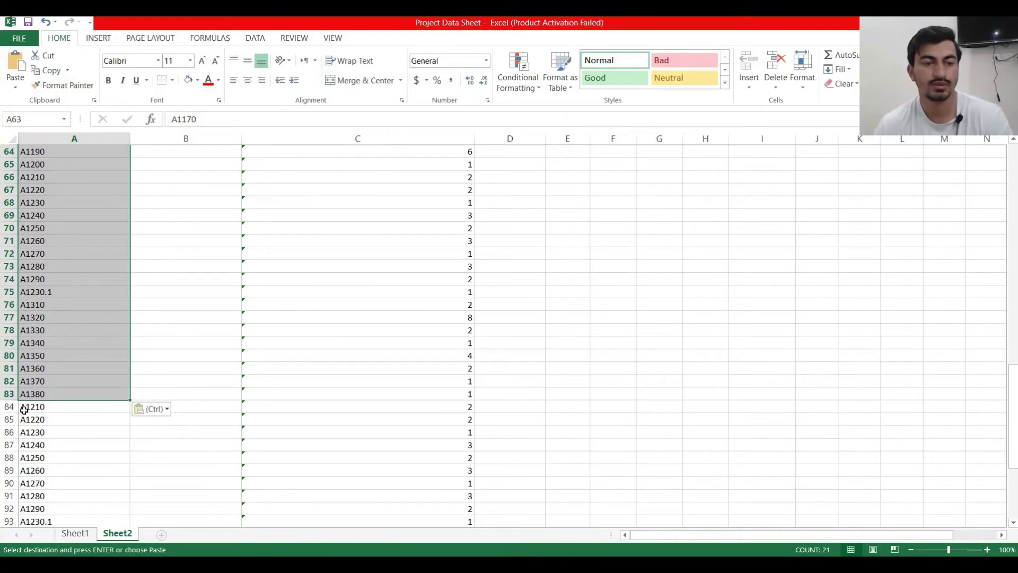
# Delete the leftover rows 84 to 108 below the pasted activity IDs.
pyautogui.moveTo(9, 407); pyautogui.dragTo(9, 519)
pyautogui.rightClick(2, 423)
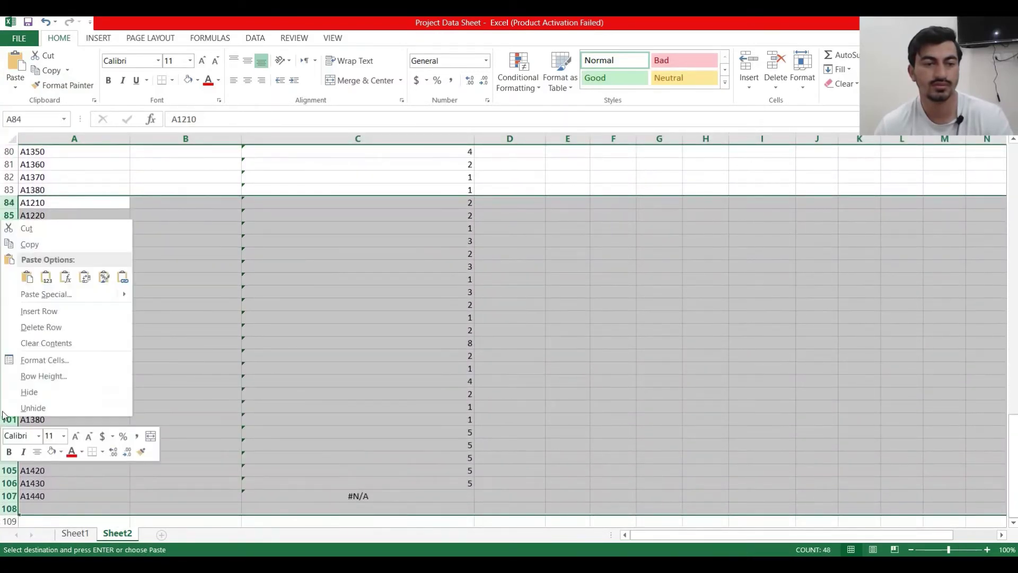
pyautogui.click(40, 327)
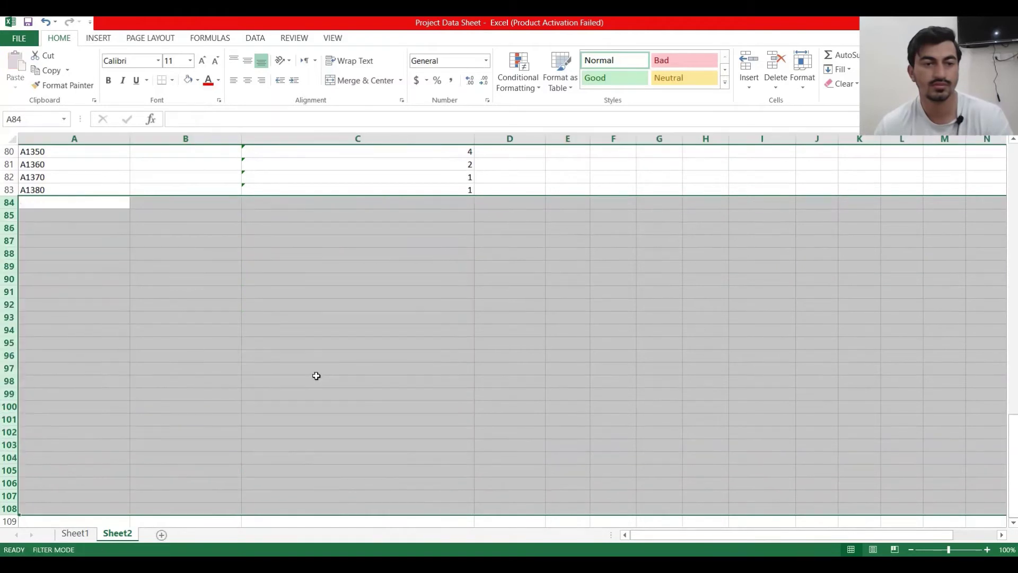
# Begin an INDEX formula in cell C63 with the range Q32:Q52 as its array.
pyautogui.scroll(8, 316, 375)
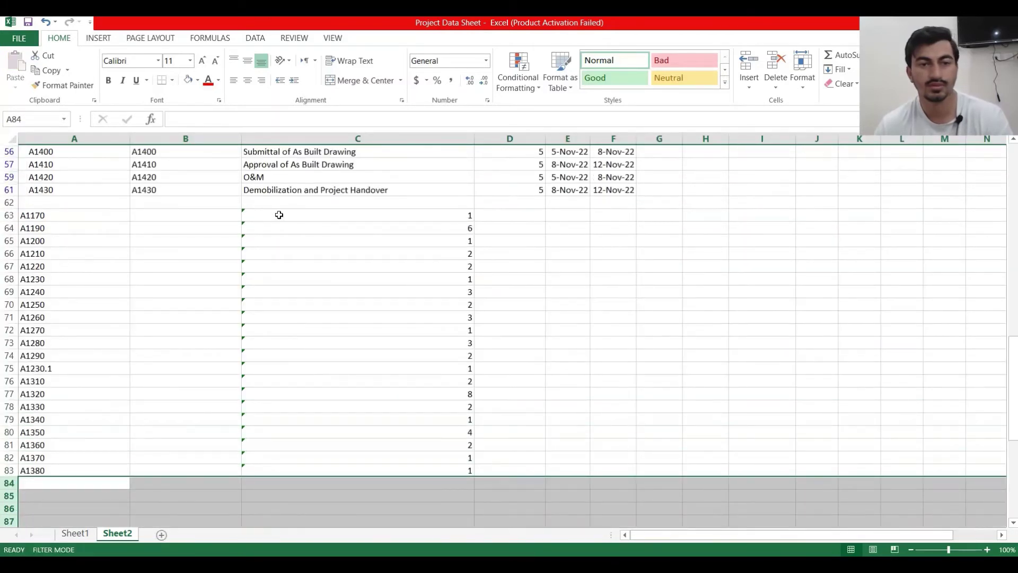
pyautogui.click(279, 215)
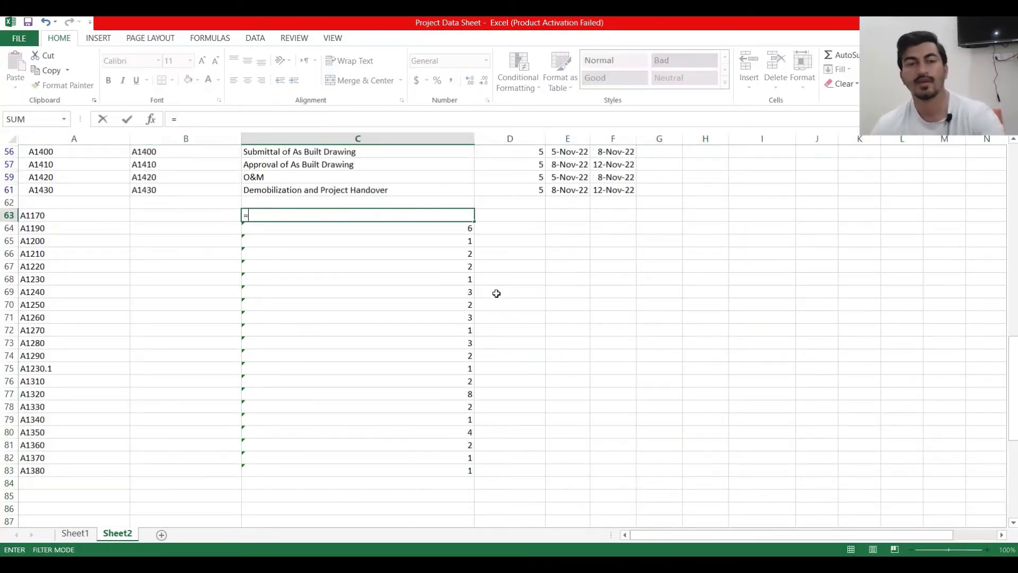
pyautogui.write('=in')
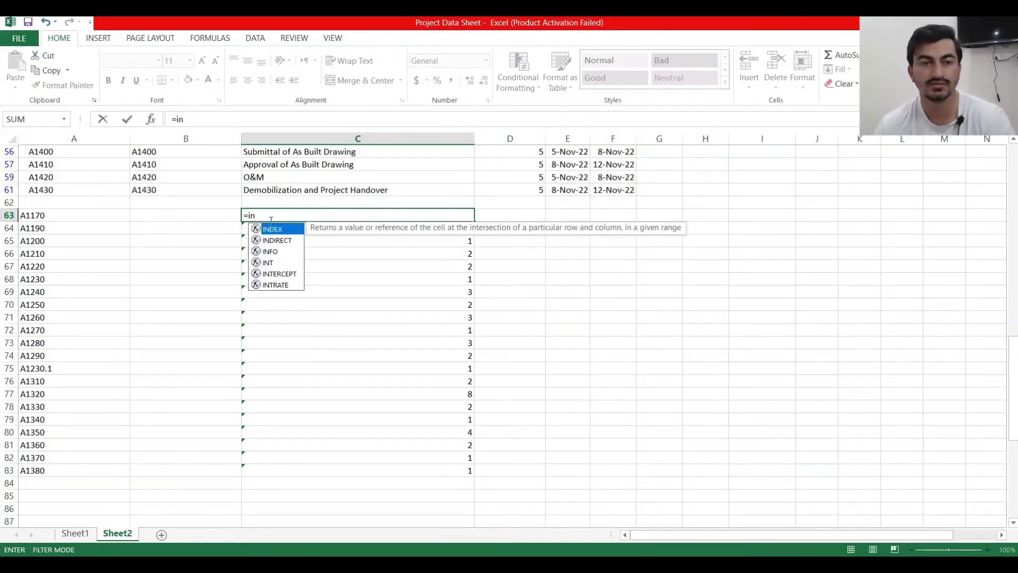
pyautogui.doubleClick(278, 232)
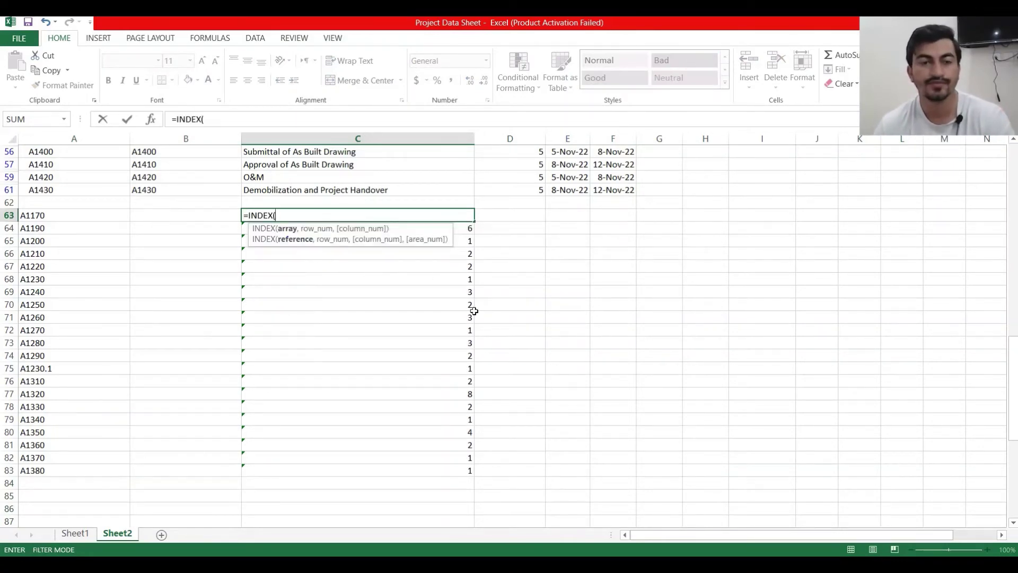
pyautogui.scroll(10, 837, 369)
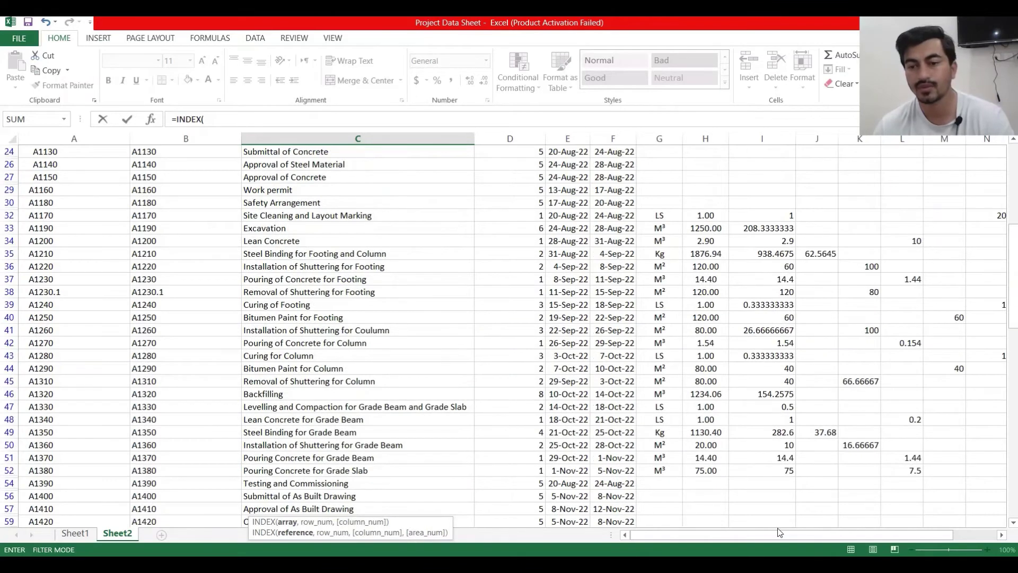
pyautogui.hscroll(2, 780, 536)
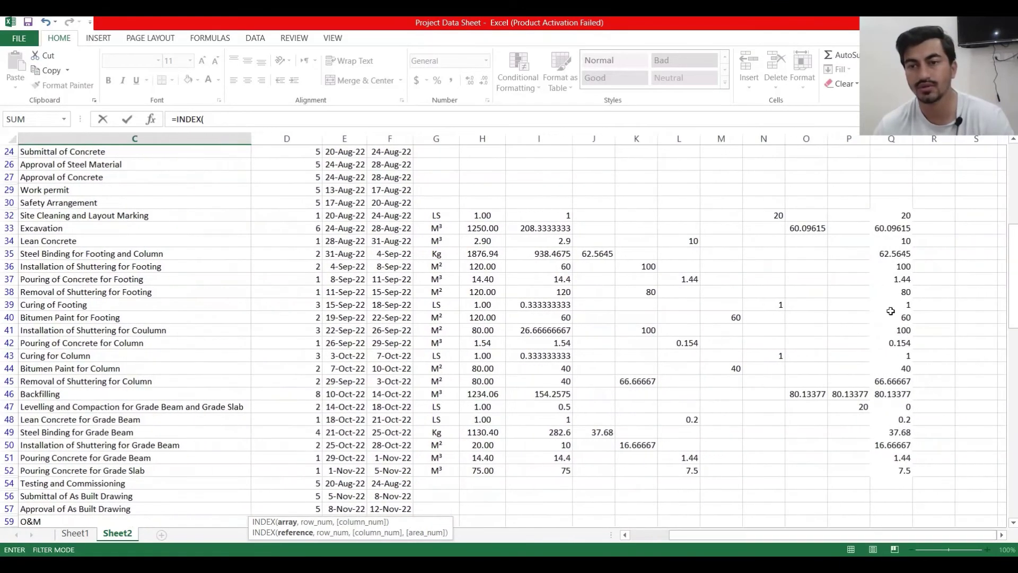
pyautogui.moveTo(887, 213); pyautogui.dragTo(904, 469)
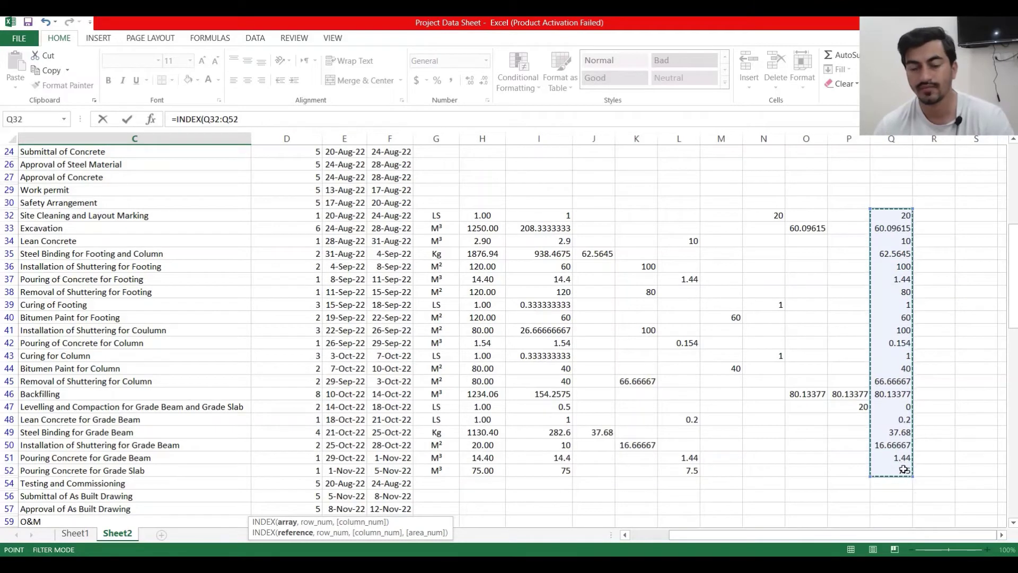
# Nest a MATCH function as the row number of the INDEX formula in C63, with A63 as the lookup value.
pyautogui.write(',m')
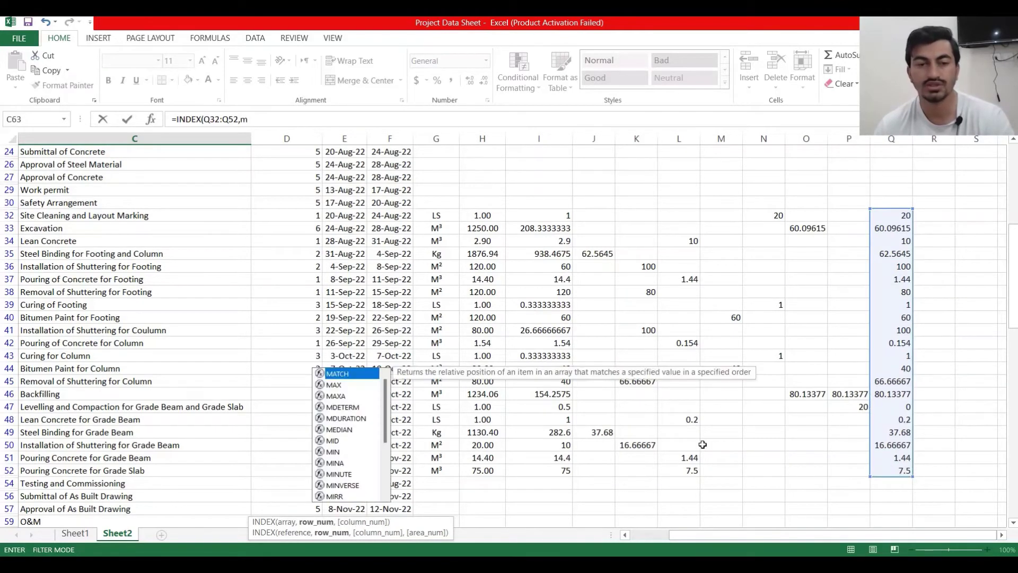
pyautogui.doubleClick(346, 375)
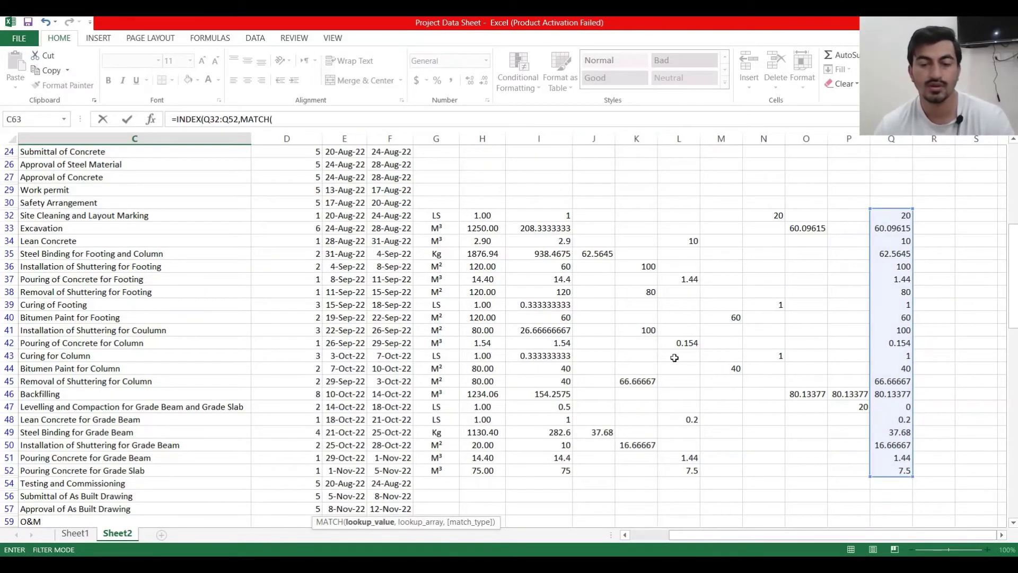
pyautogui.moveTo(734, 536); pyautogui.dragTo(614, 544)
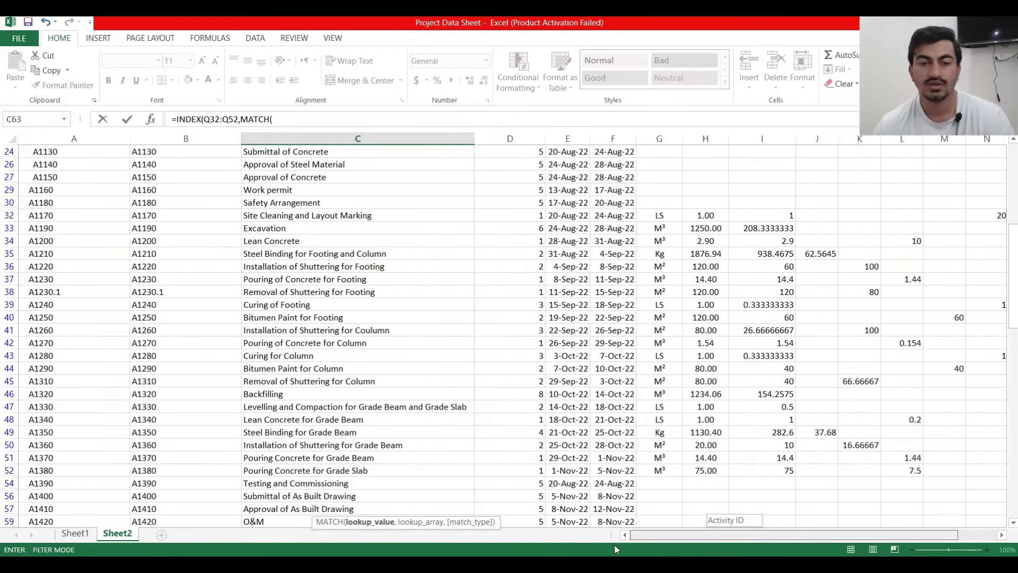
pyautogui.scroll(-5, 587, 469)
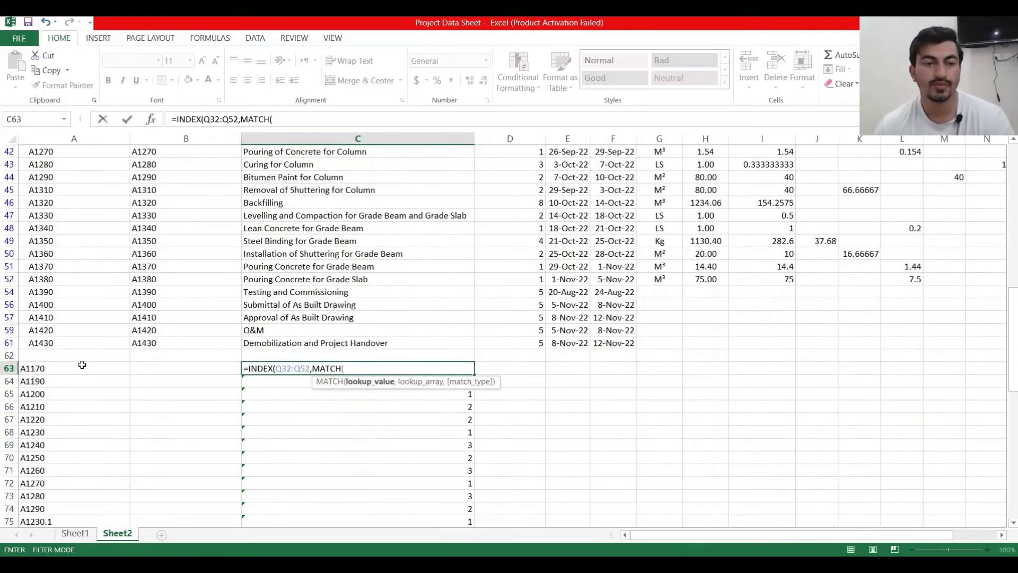
pyautogui.click(82, 365)
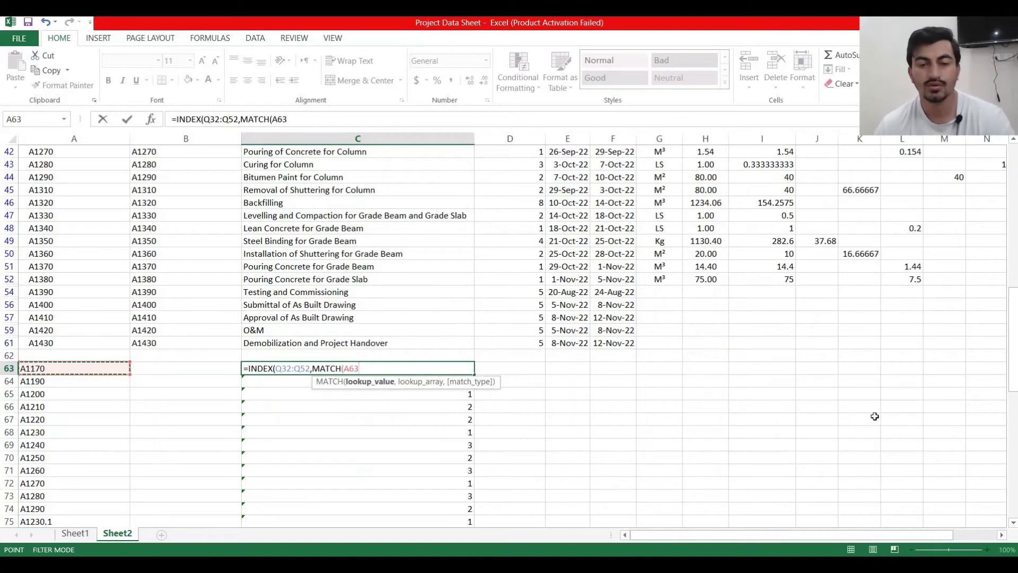
pyautogui.write(',')
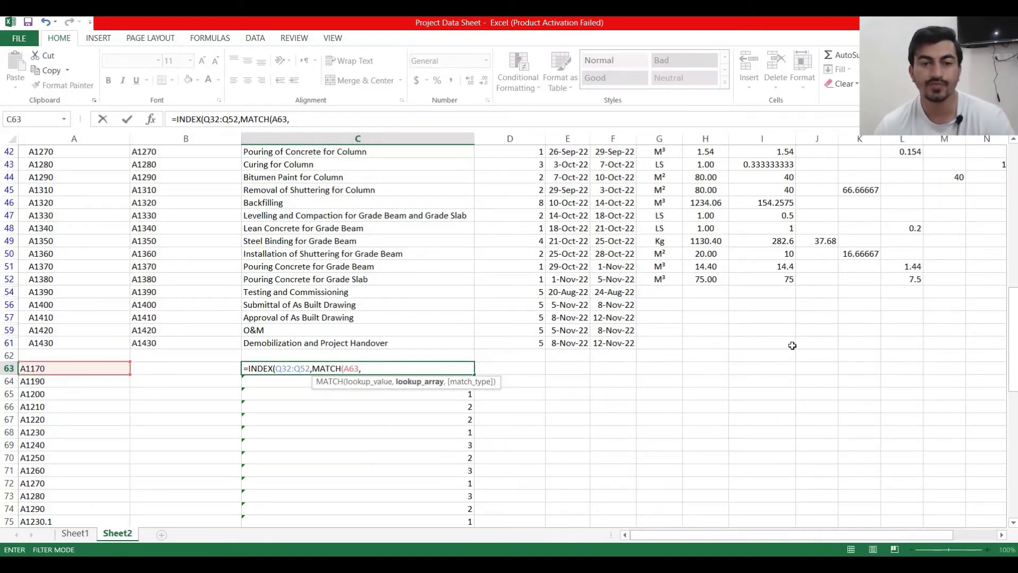
# Use B32:B52 as the lookup array with exact match (0), then close and enter the INDEX/MATCH formula in C63.
pyautogui.scroll(5, 194, 278)
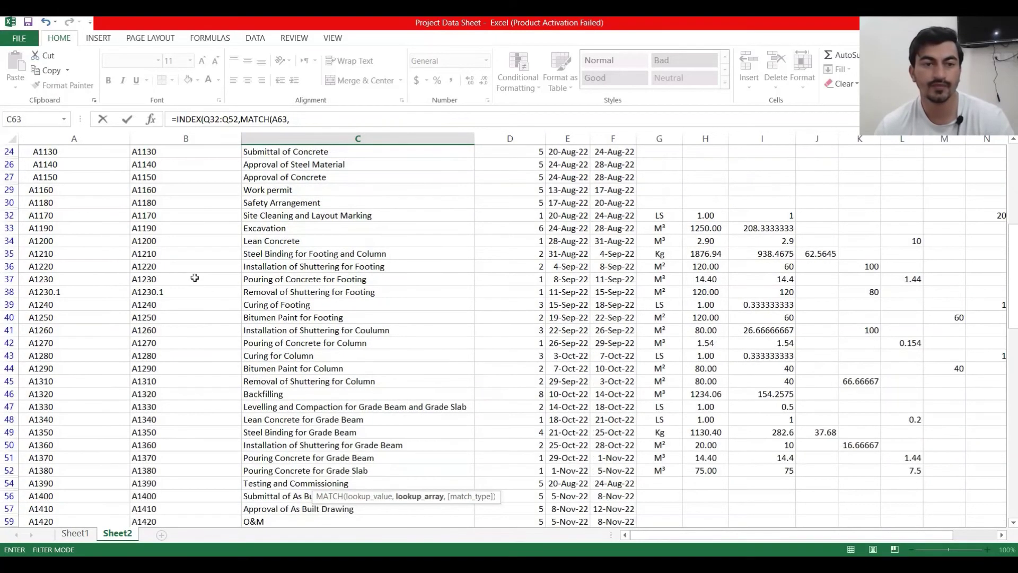
pyautogui.moveTo(187, 219); pyautogui.dragTo(195, 472)
pyautogui.write(',')
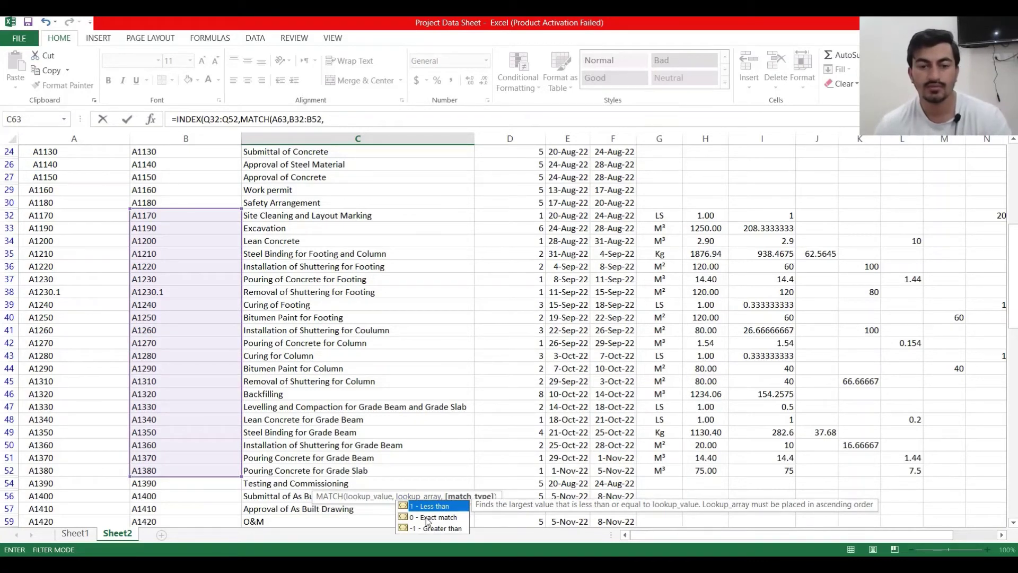
pyautogui.doubleClick(426, 517)
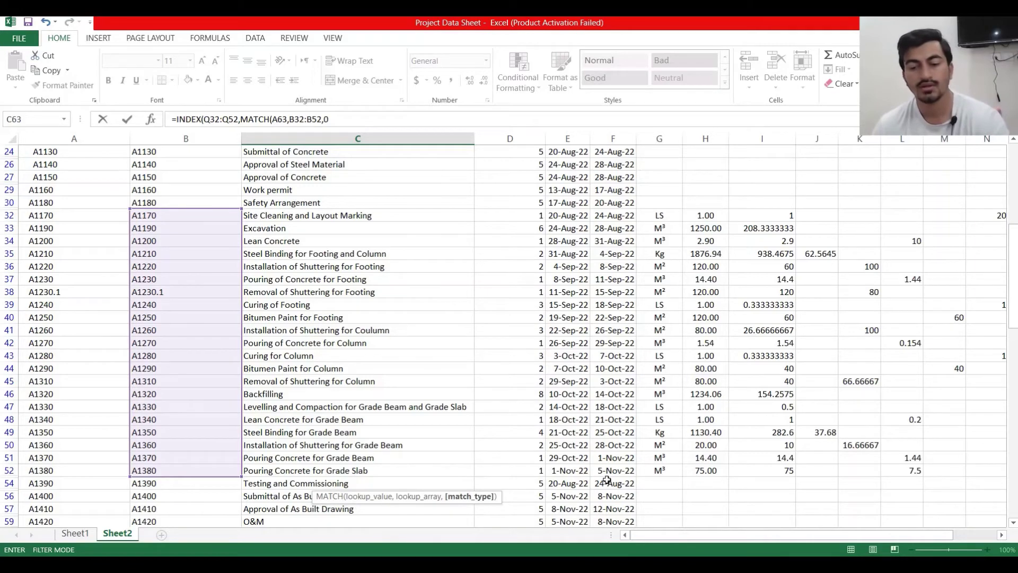
pyautogui.write('))')
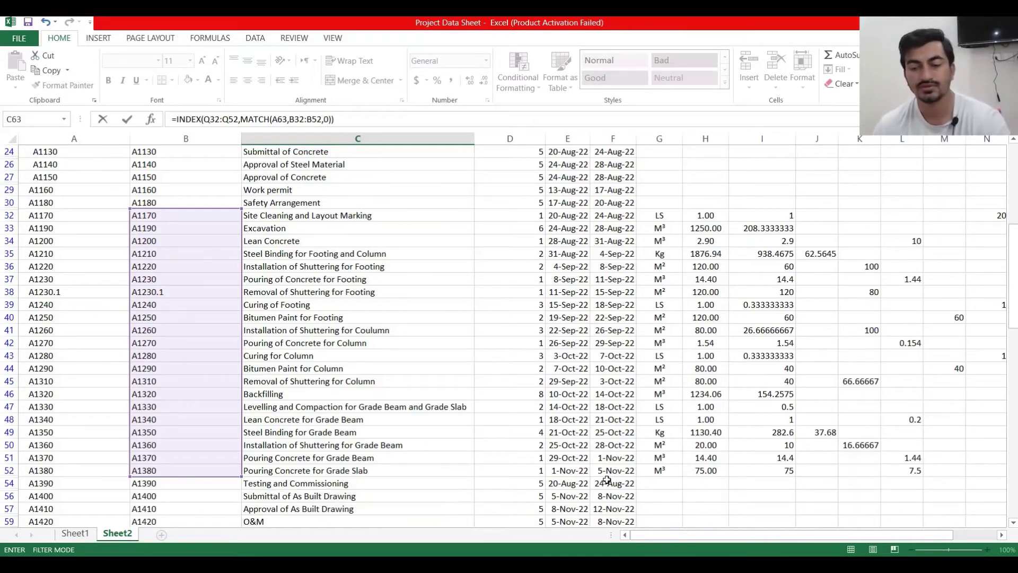
pyautogui.press('Return')
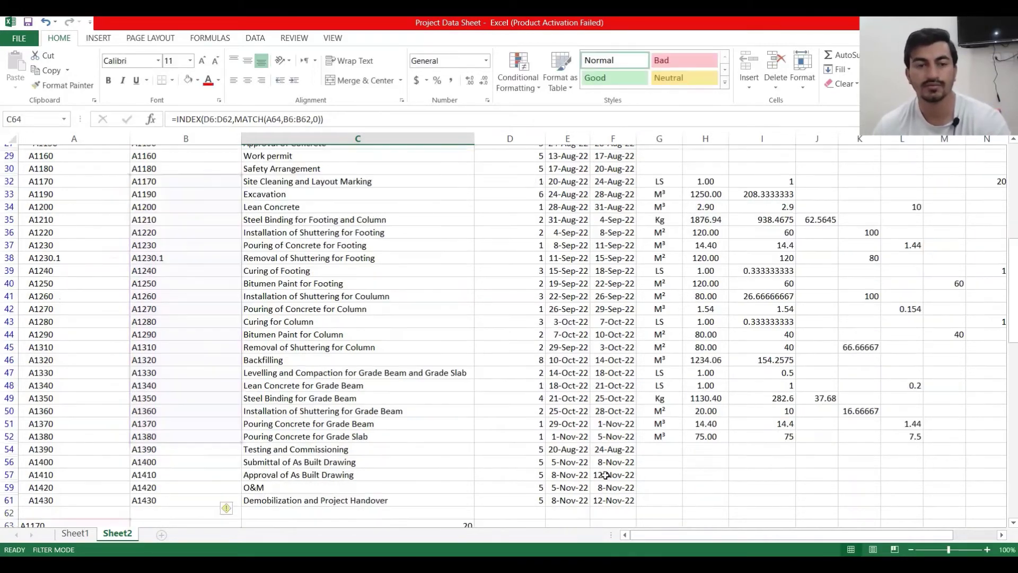
# Check the formula result in C63 for activity A1170 against its Labor value in N32.
pyautogui.click(431, 406)
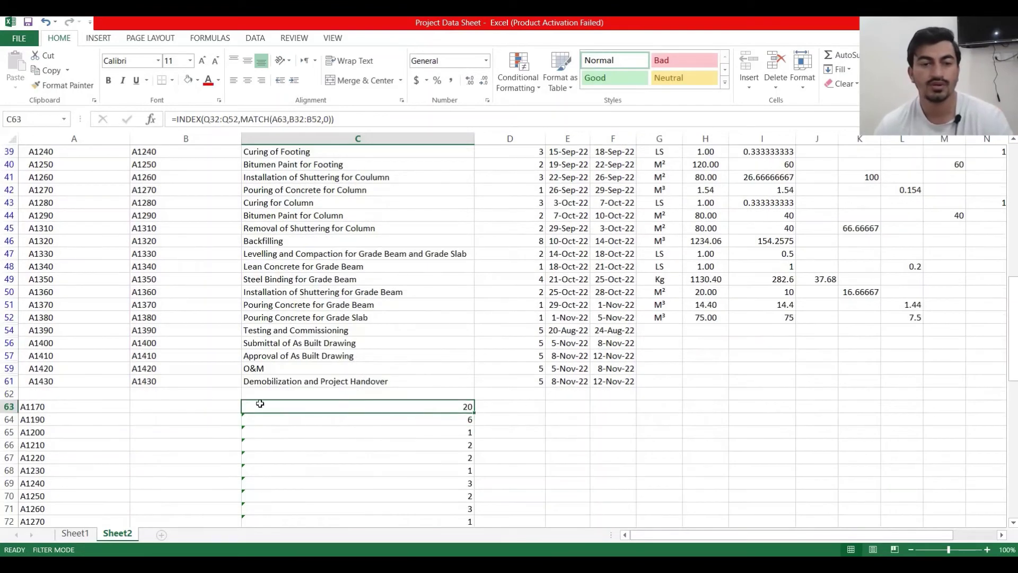
pyautogui.click(56, 415)
pyautogui.click(63, 409)
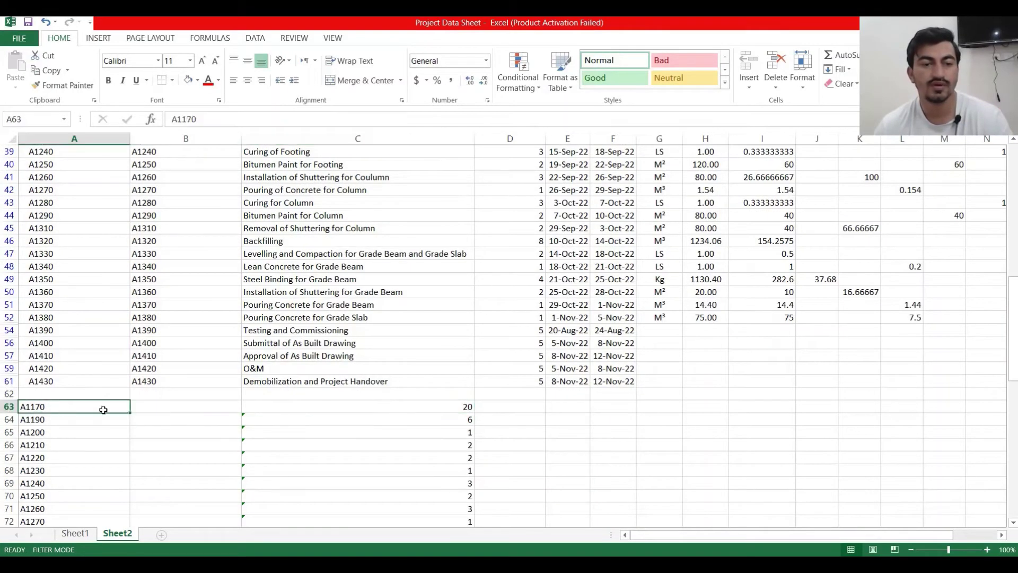
pyautogui.click(424, 405)
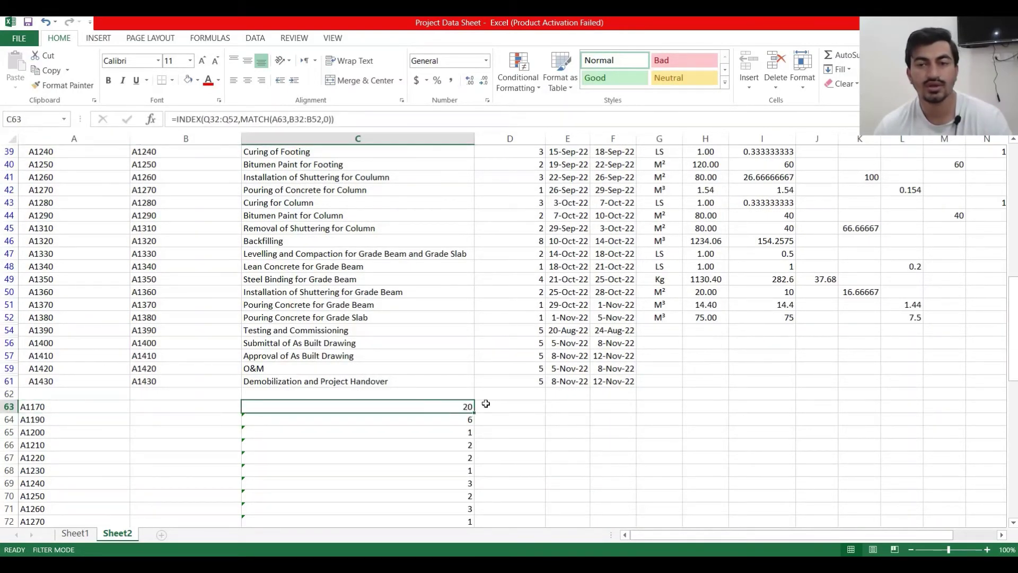
pyautogui.scroll(2, 902, 268)
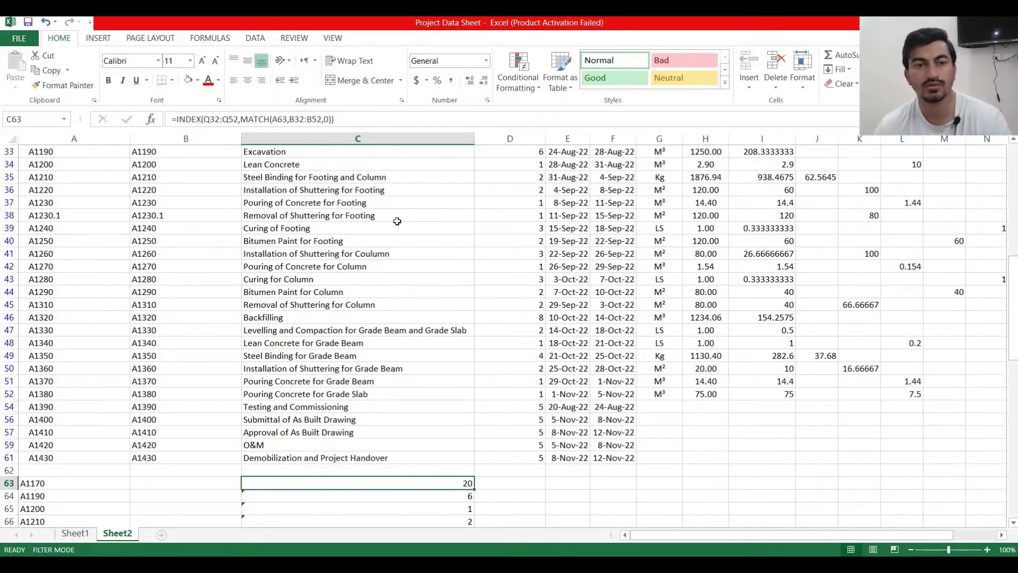
pyautogui.scroll(2, 350, 220)
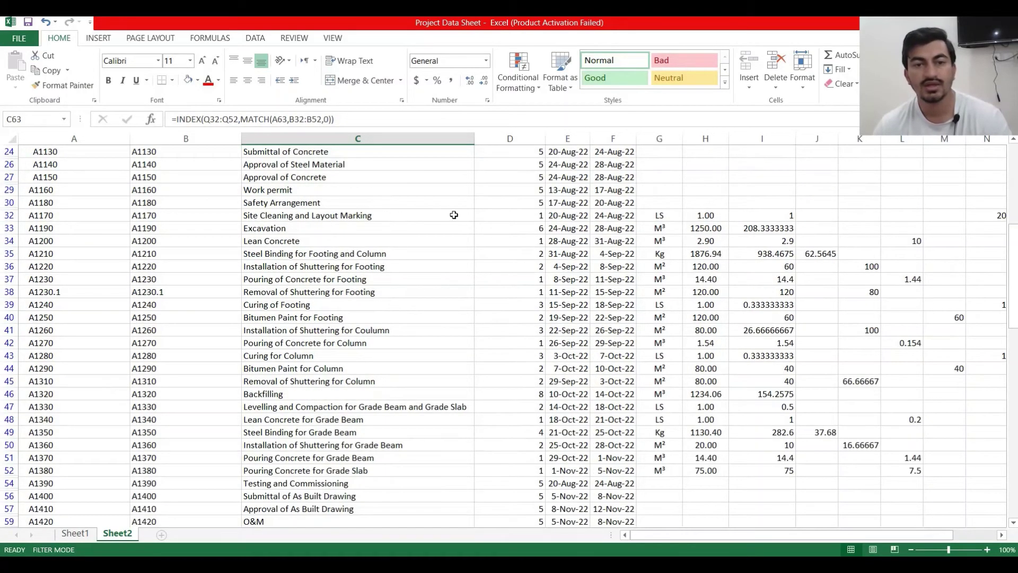
pyautogui.click(985, 217)
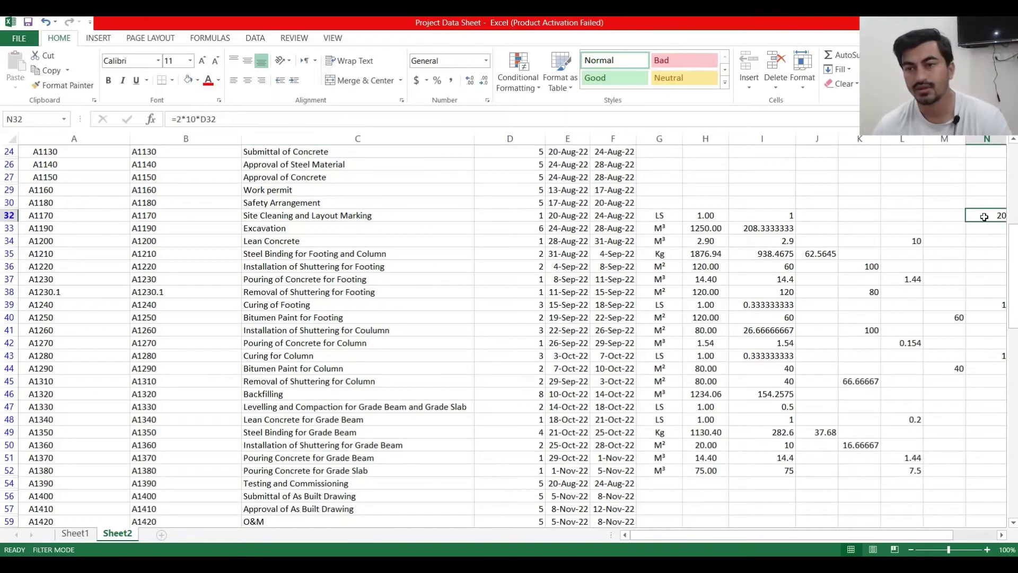
# Fill the INDEX/MATCH formula from C63 down to C83 for the remaining activity IDs.
pyautogui.scroll(-6, 471, 291)
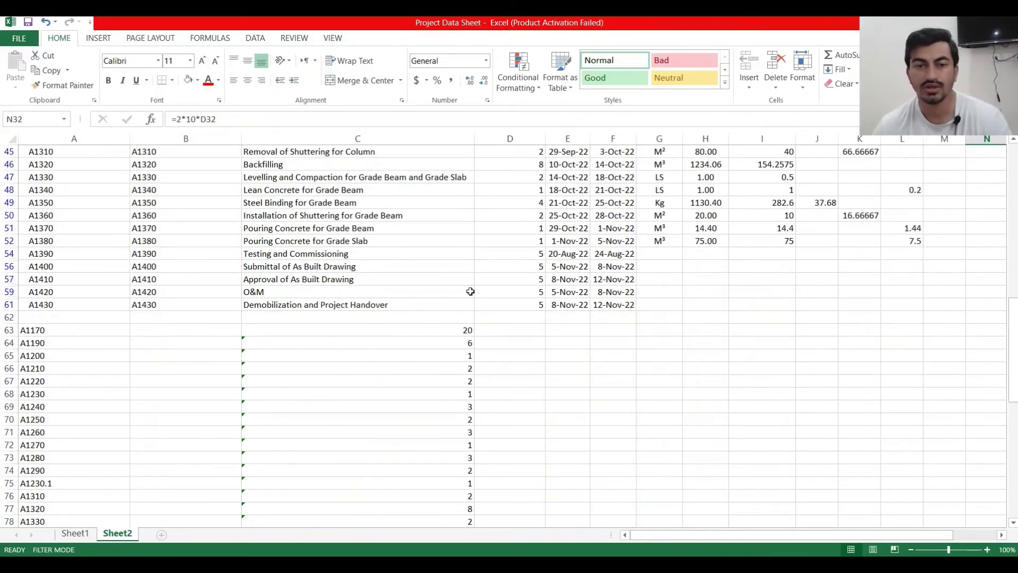
pyautogui.click(405, 328)
pyautogui.moveTo(474, 337); pyautogui.dragTo(486, 509)
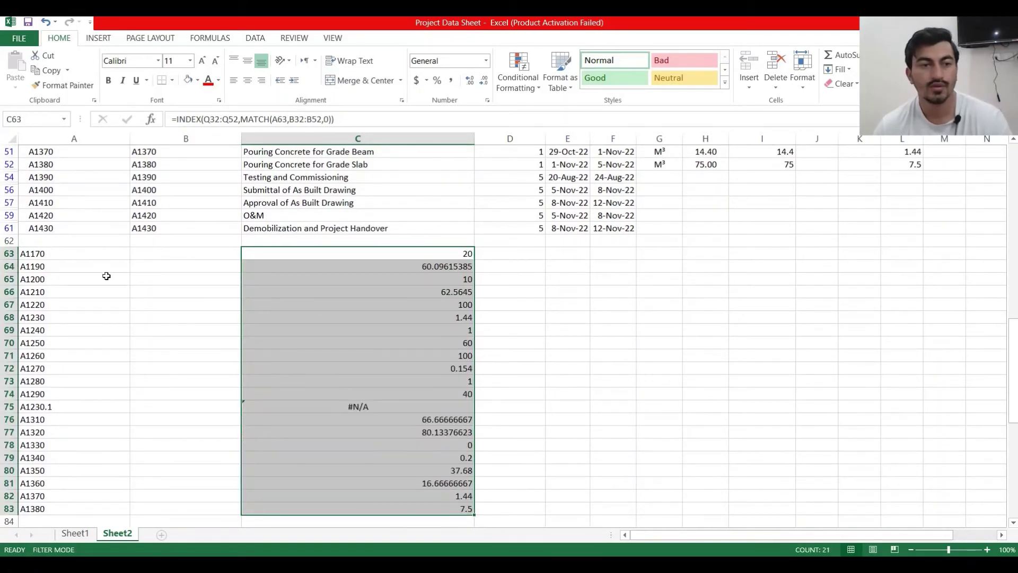
# Copy the whole block from the Activity ID header in A2 down to Q84 on Sheet2.
pyautogui.scroll(13, 124, 263)
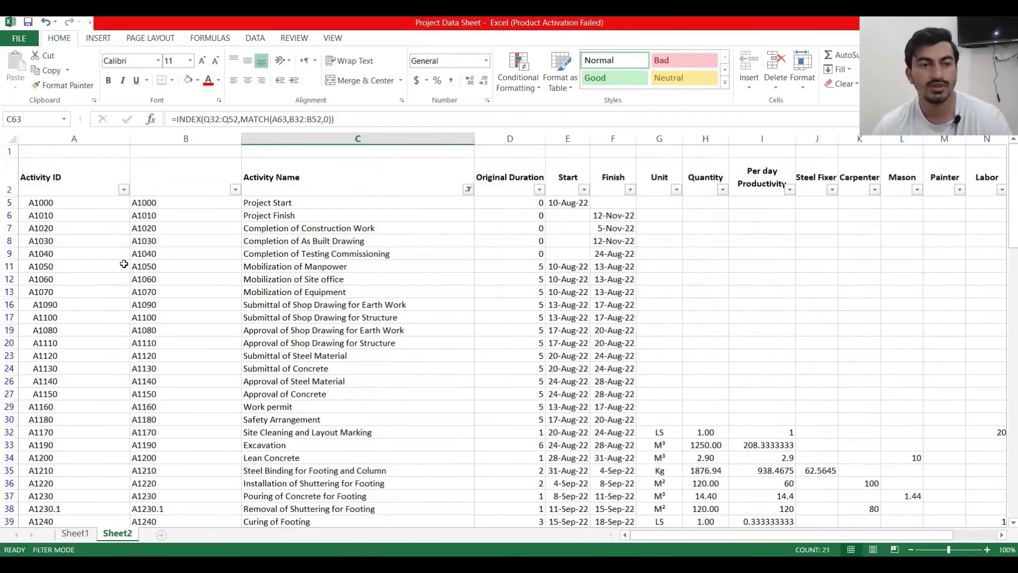
pyautogui.scroll(1, 62, 192)
pyautogui.moveTo(75, 183); pyautogui.dragTo(885, 266)
pyautogui.rightClick(885, 266)
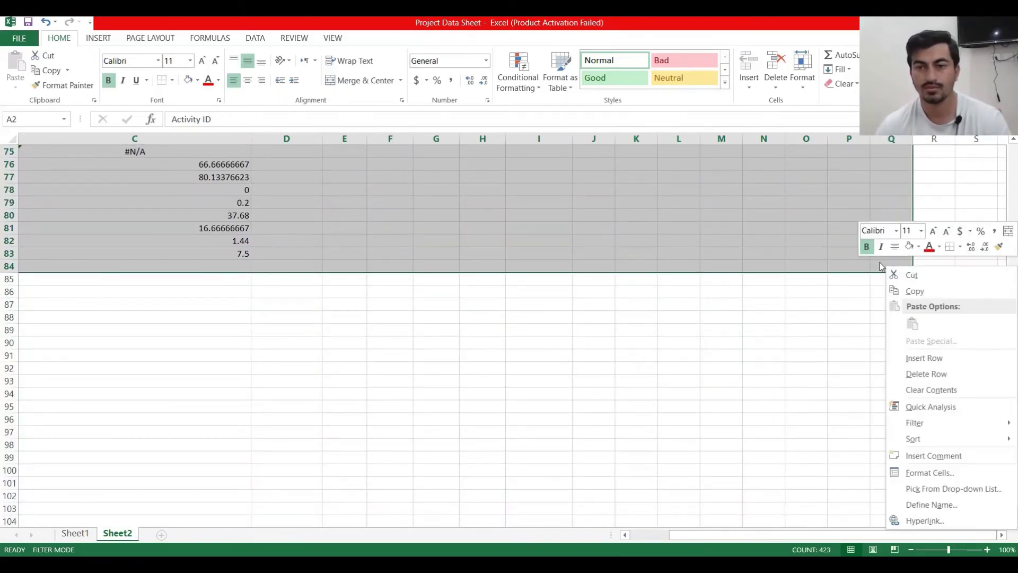
pyautogui.click(908, 292)
pyautogui.scroll(15, 807, 338)
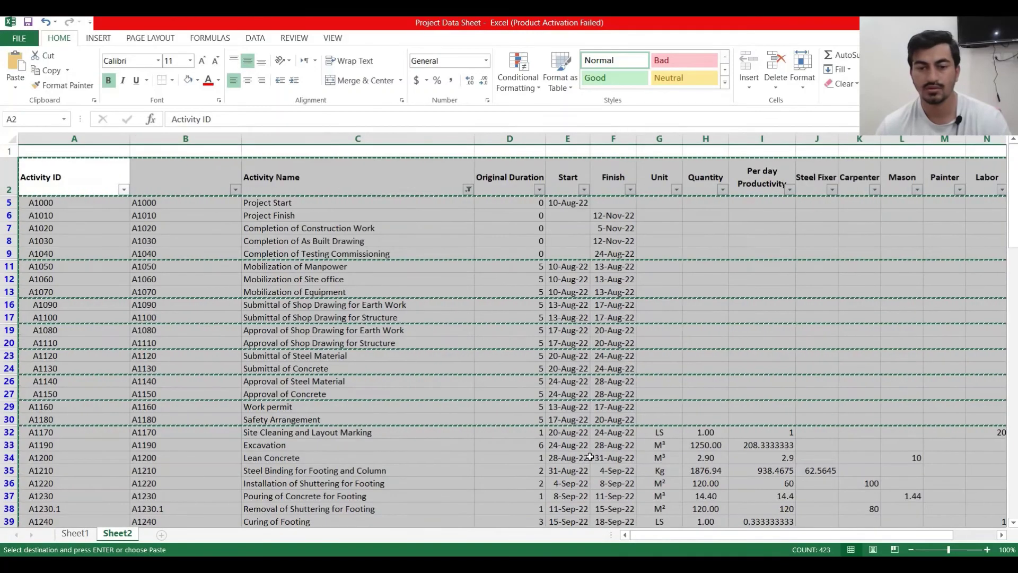
# Switch to the Activity Resource Assignments workbook and paste the copied block at cell A25 of the TASKRSRC sheet.
pyautogui.moveTo(642, 564)
pyautogui.click(768, 516)
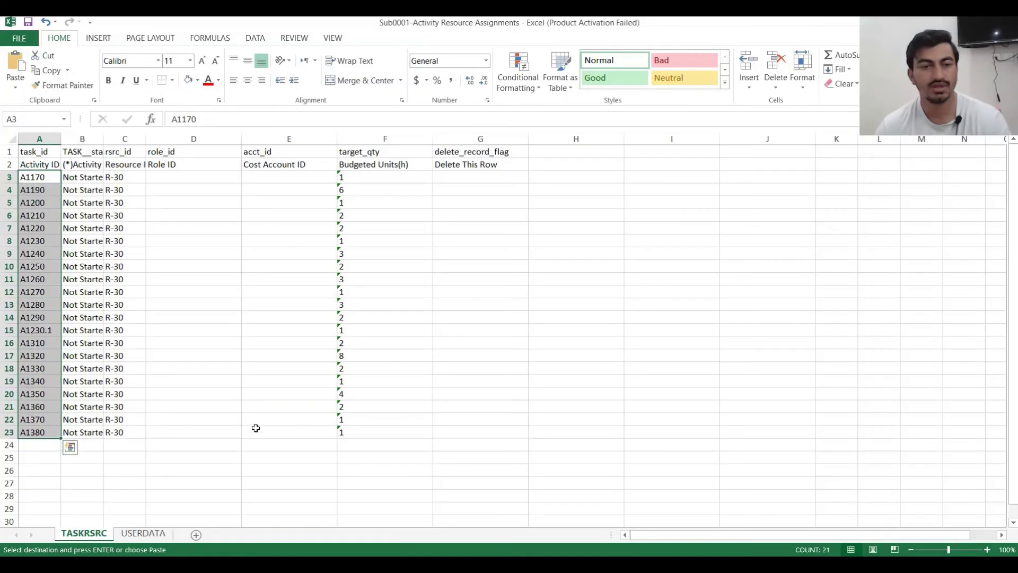
pyautogui.click(39, 461)
pyautogui.click(15, 63)
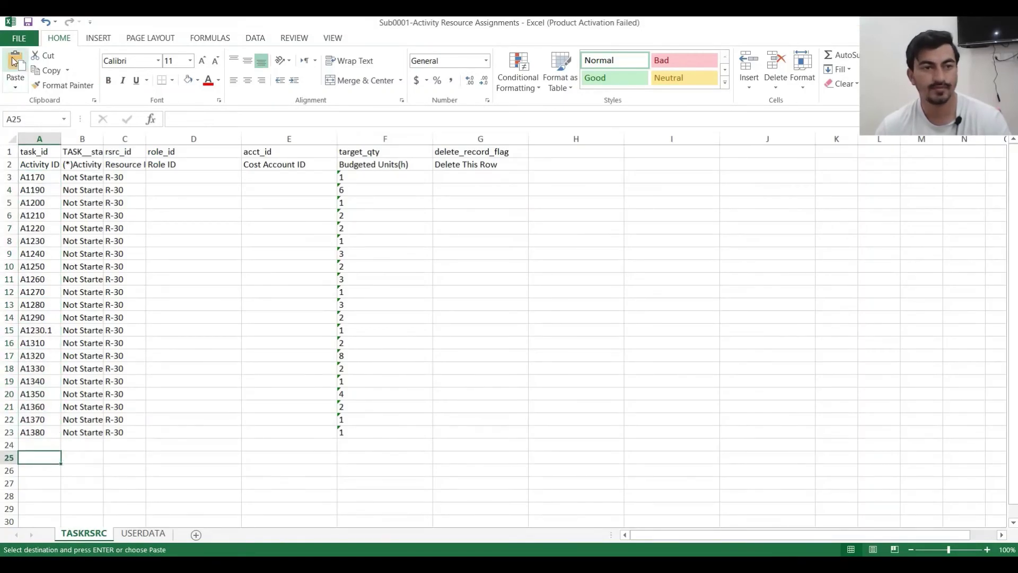
# Copy the looked-up quantities for activities A1170 to A1380 from cells C71:C91 of the pasted block.
pyautogui.scroll(-16, 466, 324)
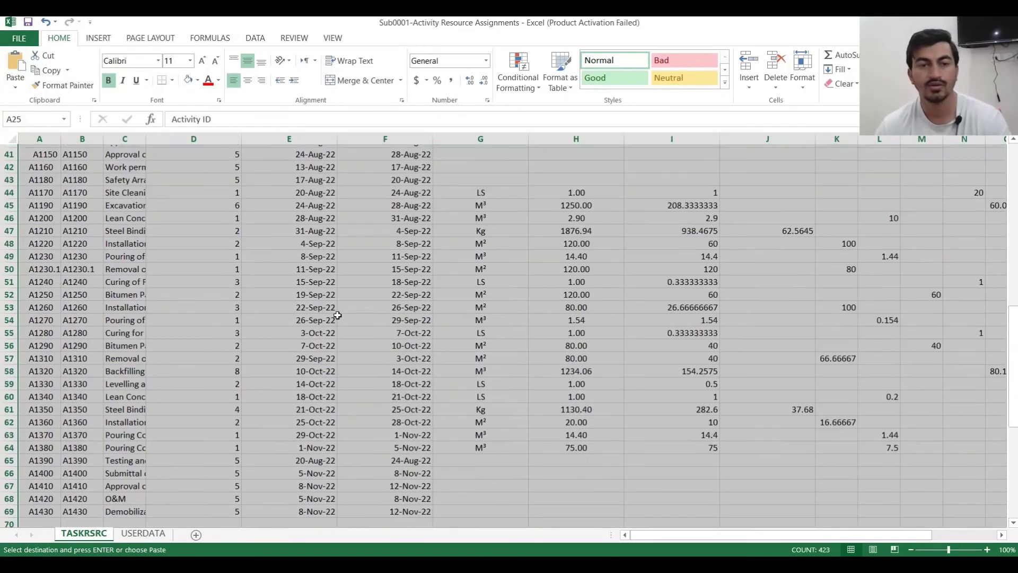
pyautogui.scroll(-4, 337, 316)
pyautogui.moveTo(126, 278); pyautogui.dragTo(126, 496)
pyautogui.hotkey('ctrl', 'v')
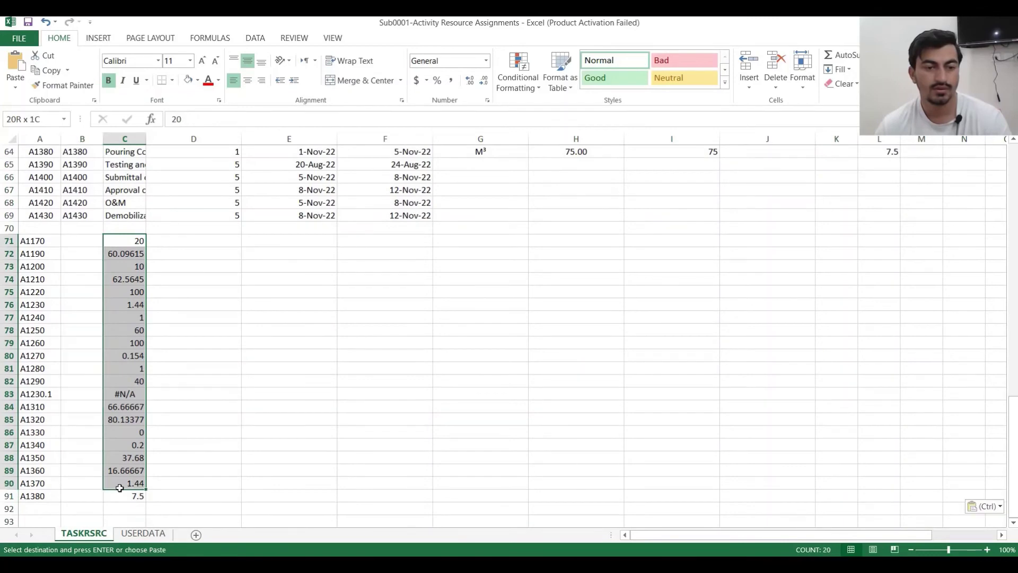
pyautogui.click(46, 70)
# Paste the copied quantities over the Budgeted Units(h) column starting at cell F3.
pyautogui.scroll(6, 371, 313)
pyautogui.scroll(15, 371, 314)
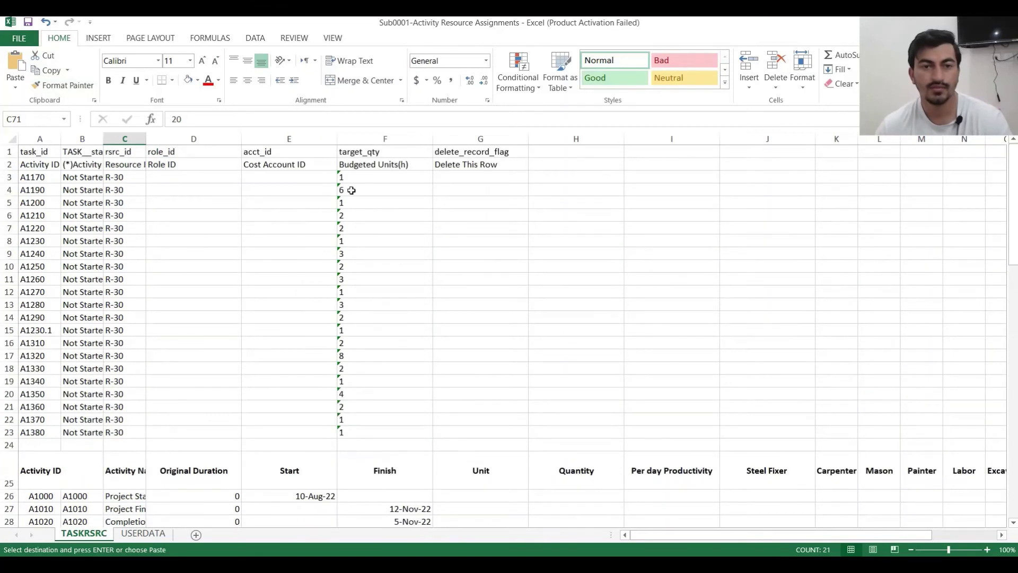
pyautogui.click(348, 176)
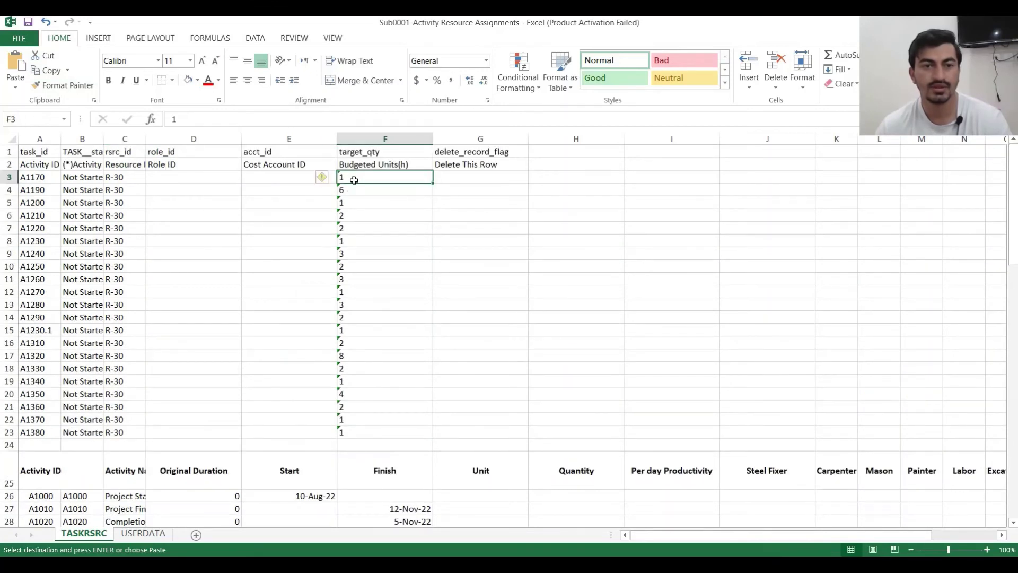
pyautogui.click(21, 64)
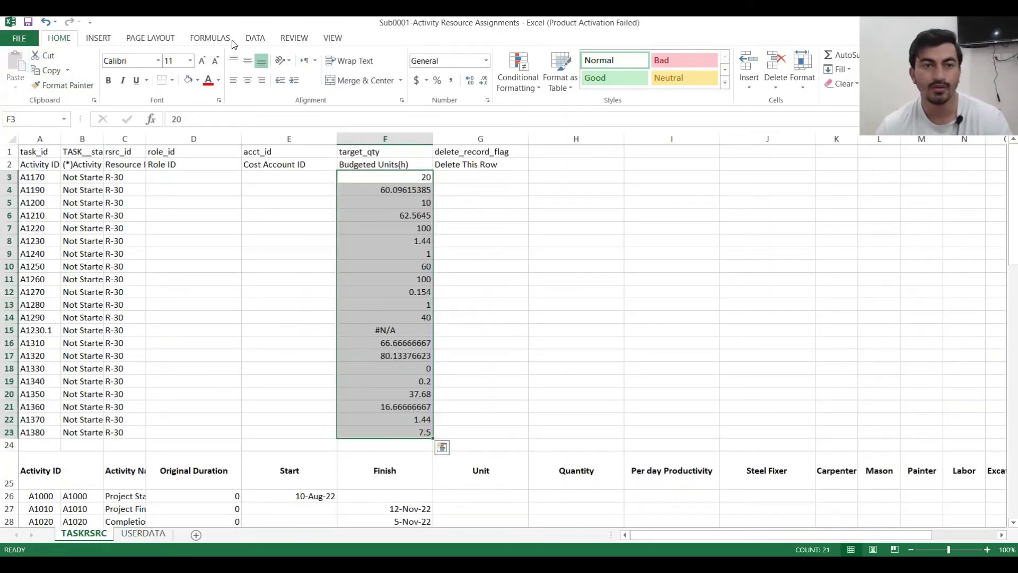
# Convert the budgeted units in F3:F23 to text with Text to Columns, setting the column data format to Text.
pyautogui.click(256, 39)
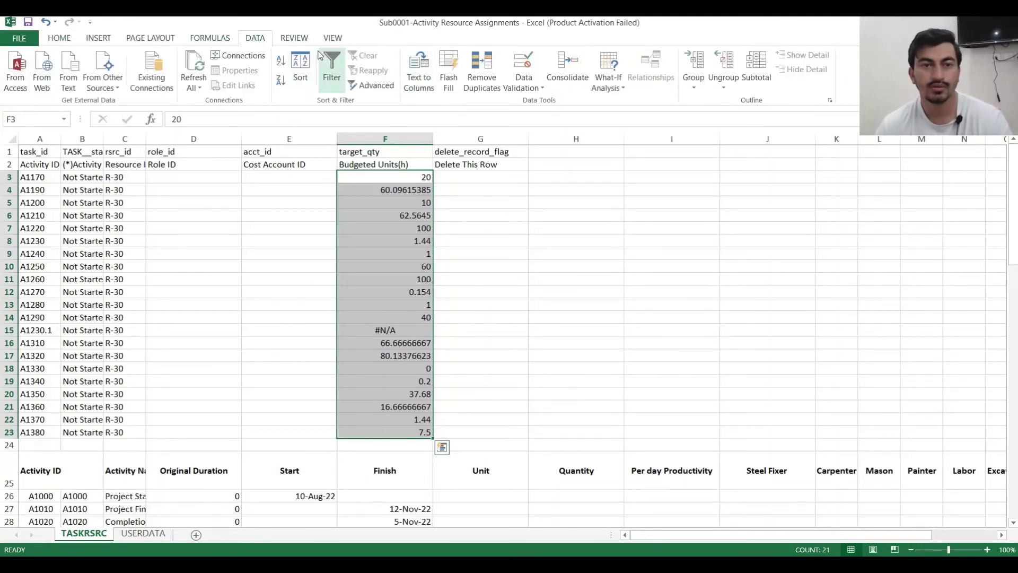
pyautogui.click(419, 80)
pyautogui.click(636, 351)
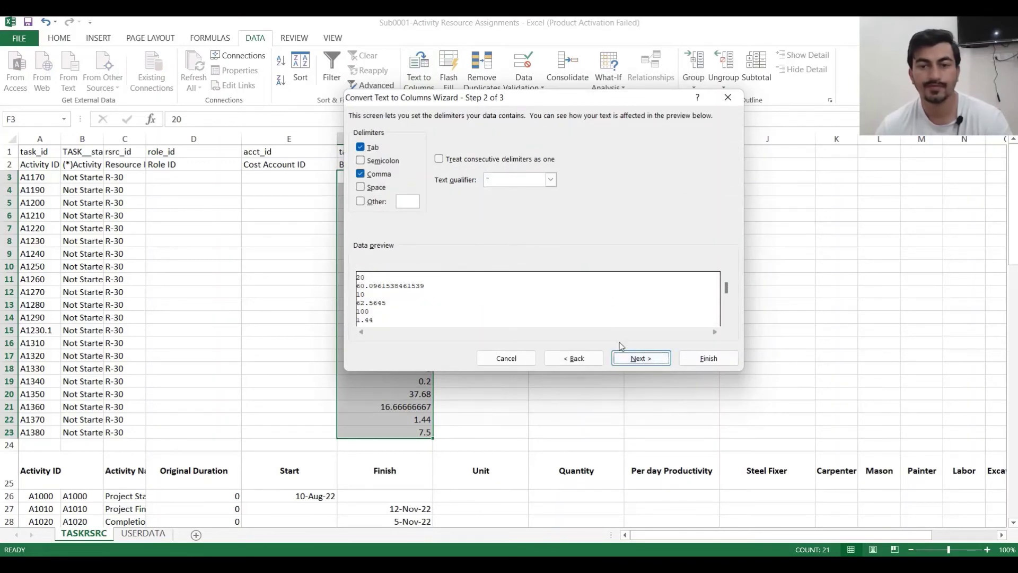
pyautogui.click(643, 358)
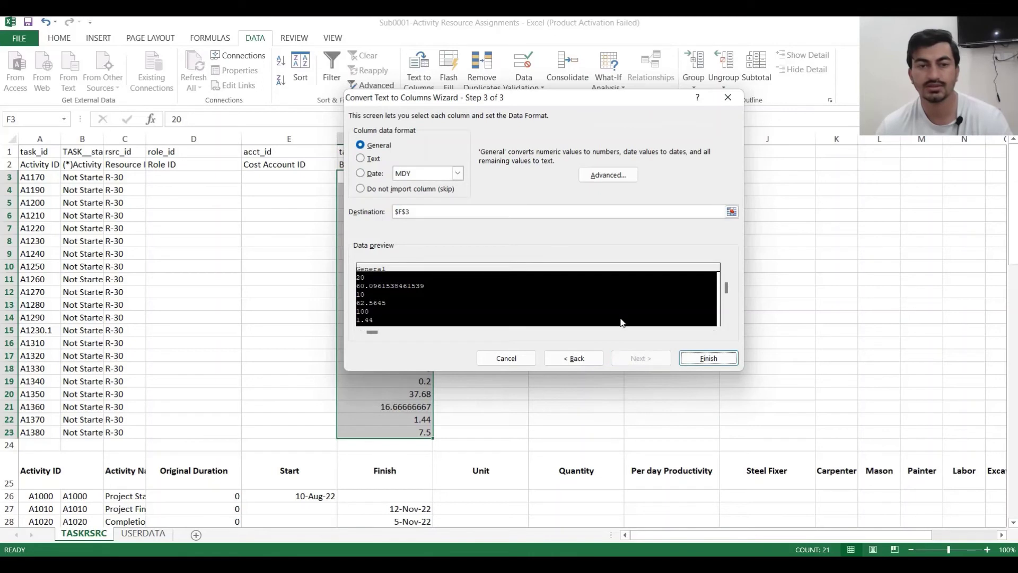
pyautogui.click(361, 159)
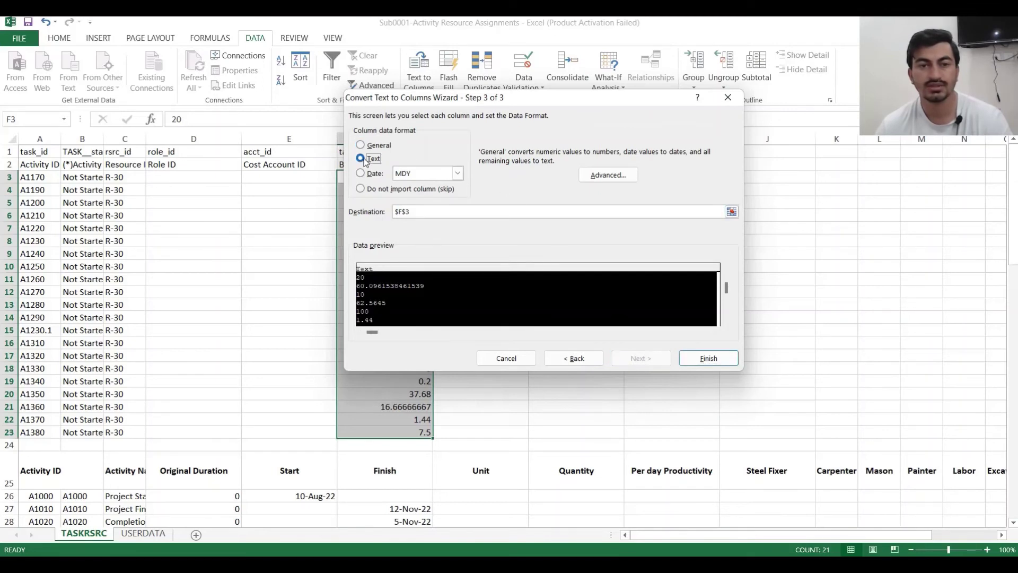
pyautogui.click(699, 359)
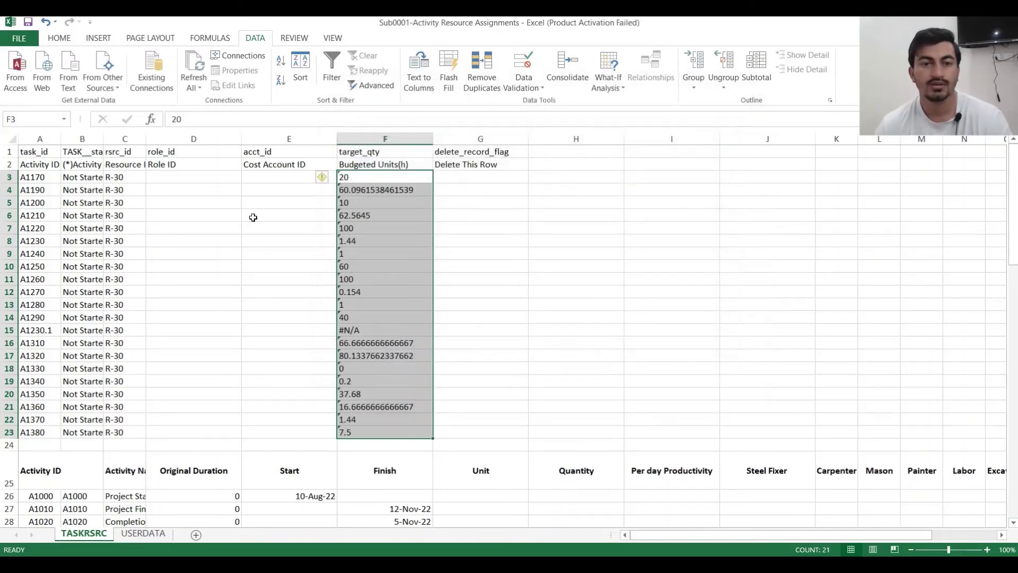
# Delete the pasted helper block in rows 25 to 91 of the TASKRSRC sheet.
pyautogui.scroll(-9, 253, 218)
pyautogui.scroll(3, 207, 193)
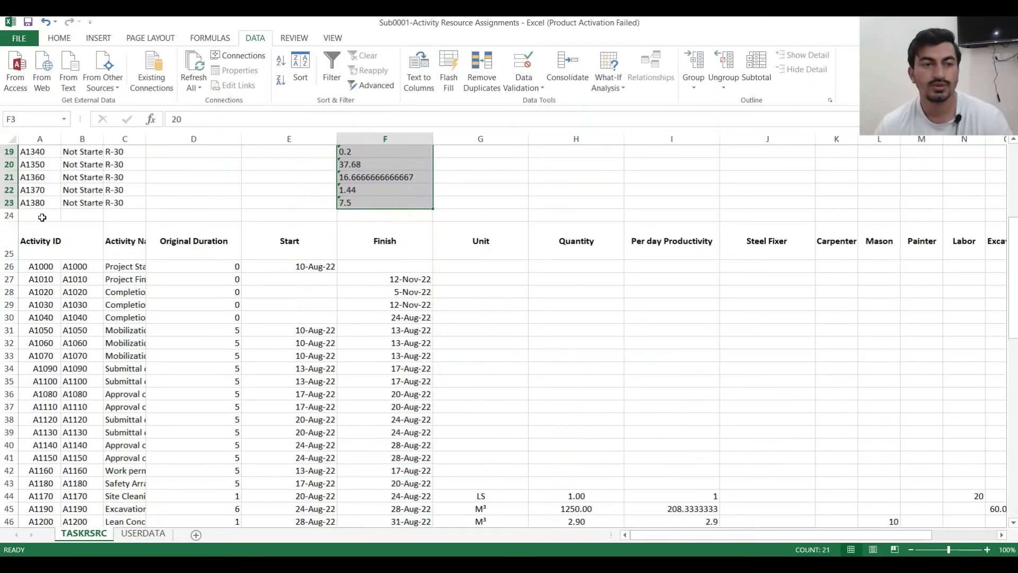
pyautogui.moveTo(9, 247); pyautogui.dragTo(9, 472)
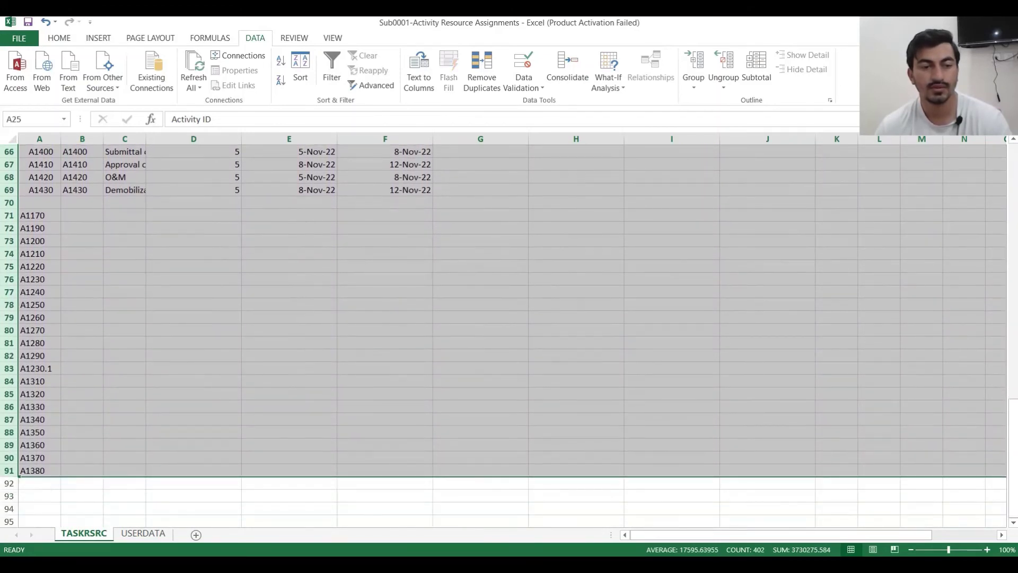
pyautogui.rightClick(9, 177)
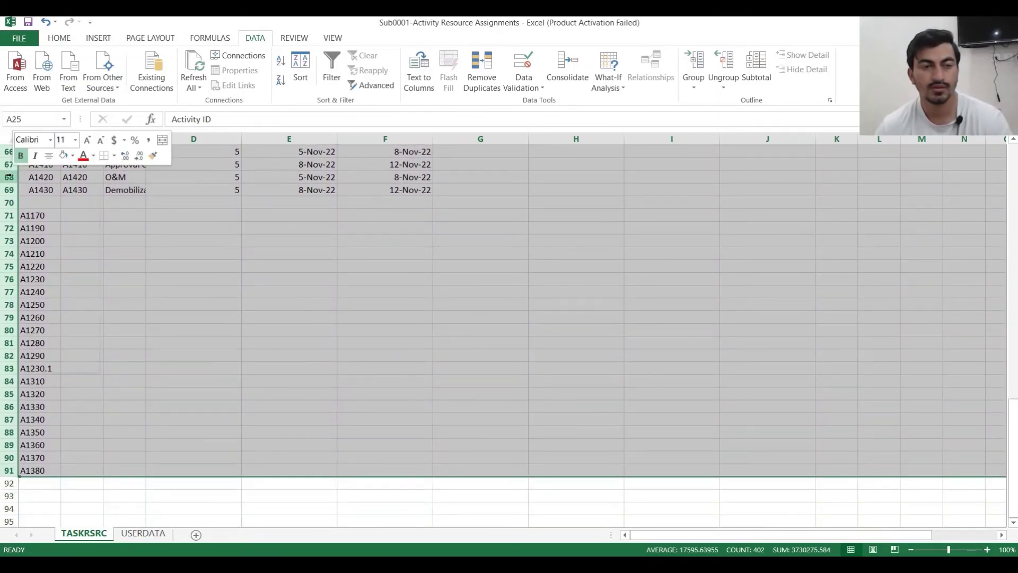
pyautogui.click(68, 286)
pyautogui.scroll(4, 400, 278)
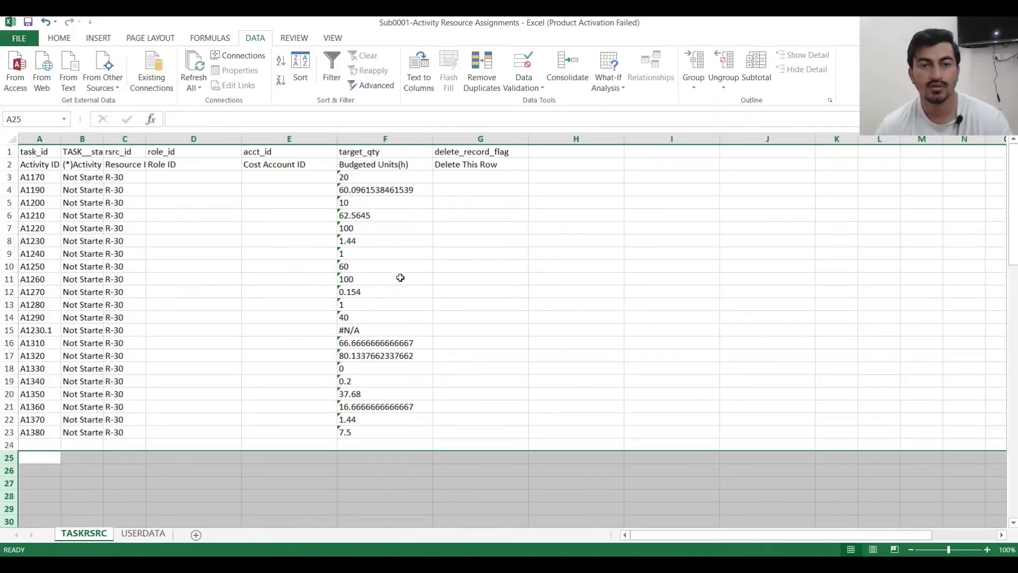
# Save and close the Activity Resource Assignments workbook and switch to Primavera P6 with activity A1310 selected.
pyautogui.hotkey('alt', 'Tab')
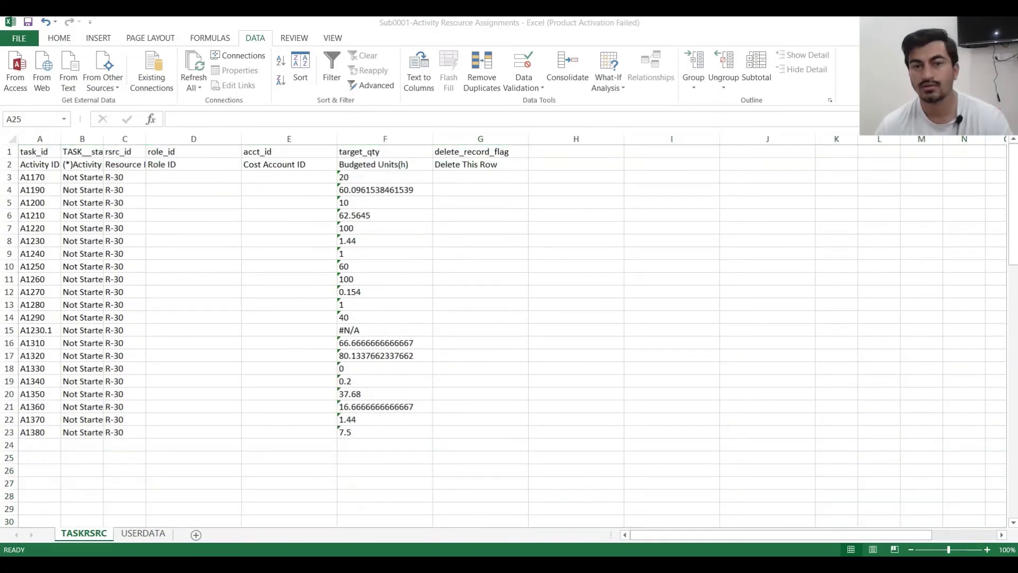
pyautogui.hotkey('alt', 'F4')
pyautogui.click(457, 311)
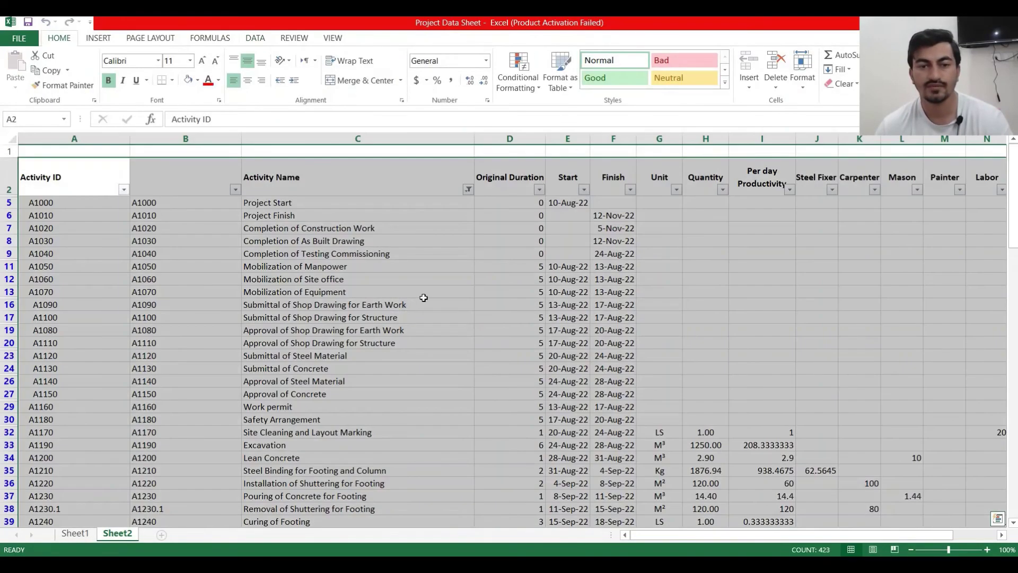
pyautogui.click(424, 300)
pyautogui.click(671, 506)
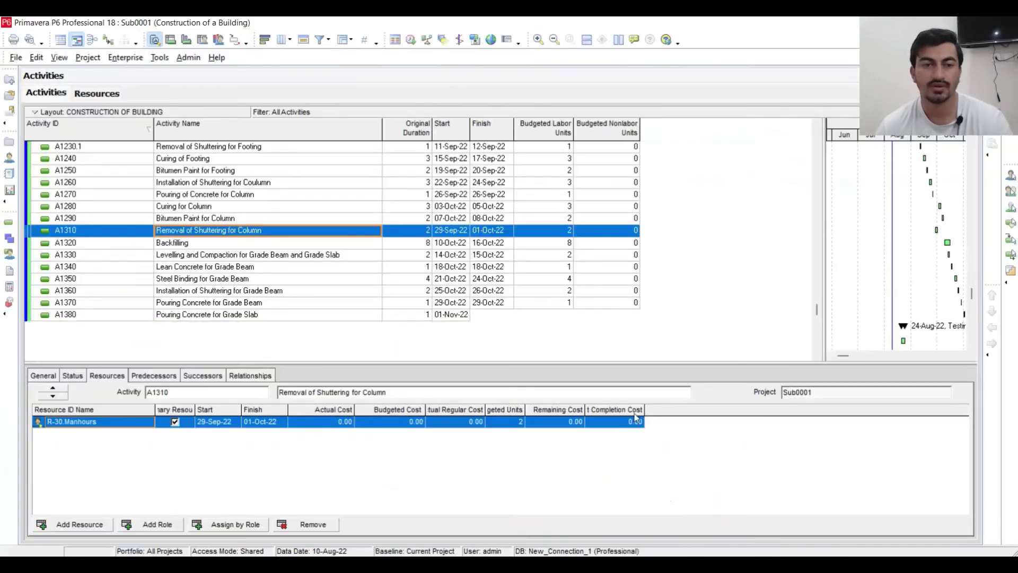
pyautogui.click(116, 236)
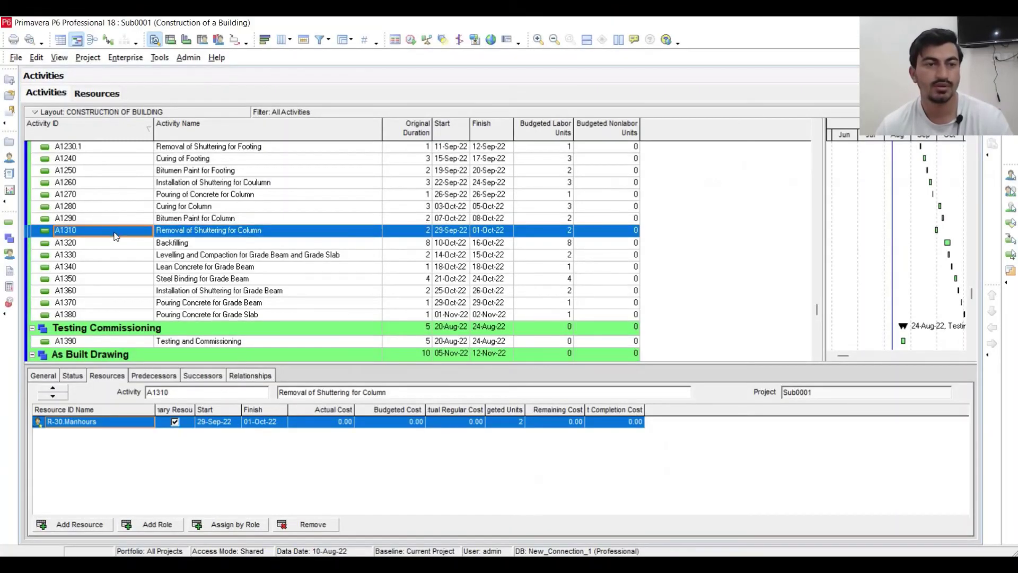
# Start an import using the Spreadsheet - (XLSX) format.
pyautogui.click(16, 59)
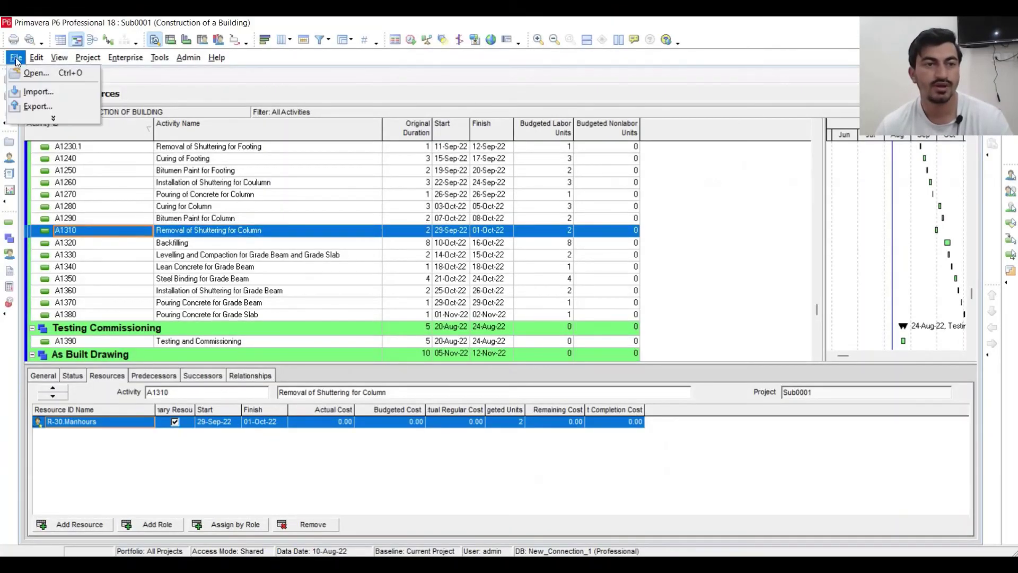
pyautogui.click(37, 91)
pyautogui.click(370, 304)
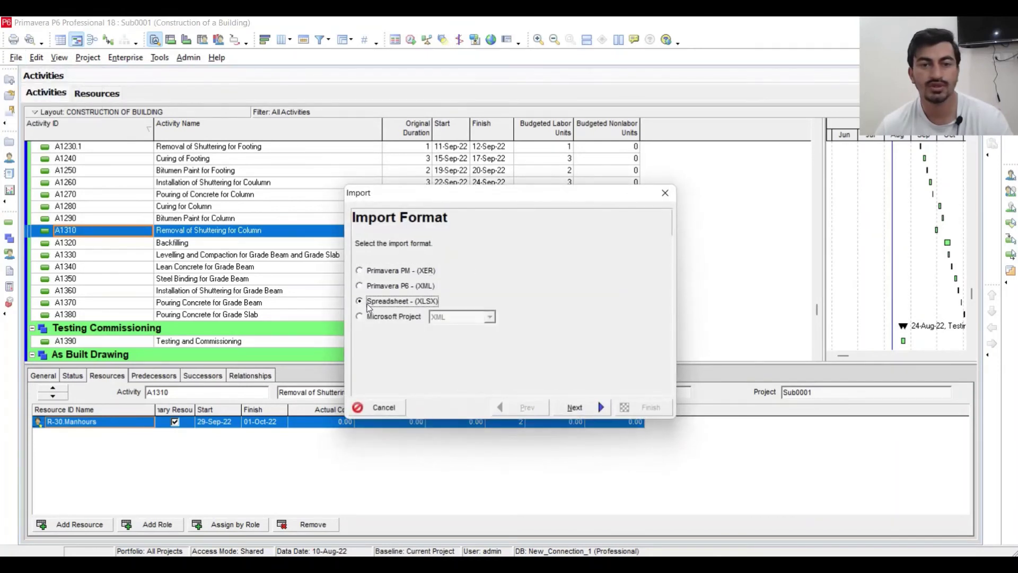
pyautogui.click(583, 408)
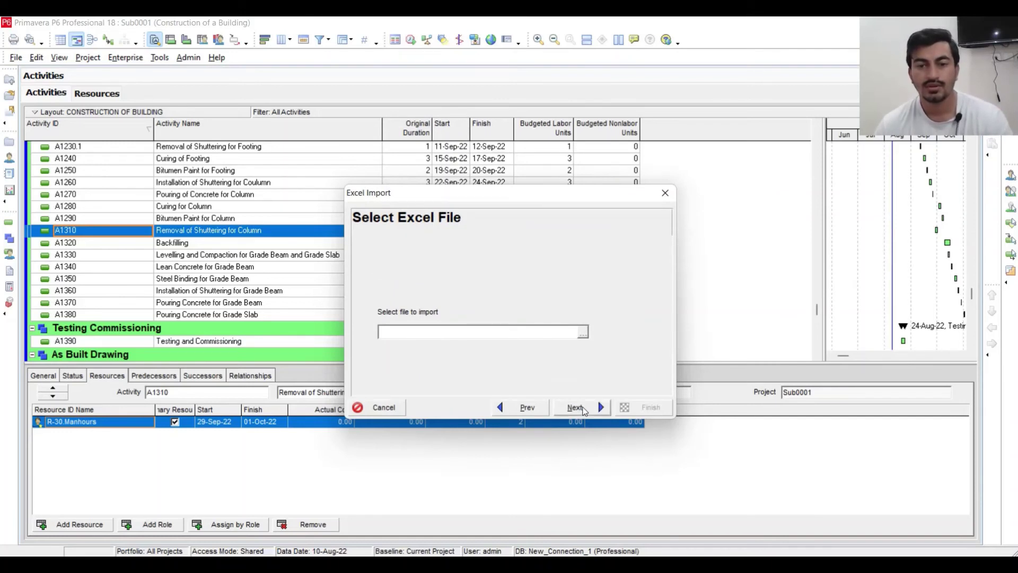
pyautogui.click(584, 409)
# Choose the Sub0001-Activity Resource Assignments workbook on the Desktop as the file to import.
pyautogui.click(497, 317)
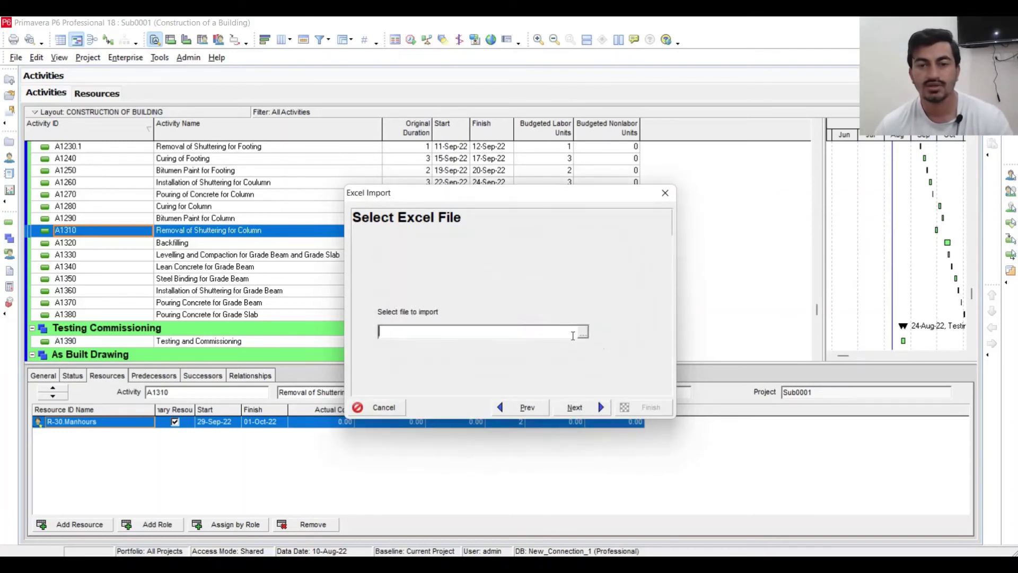
pyautogui.click(584, 333)
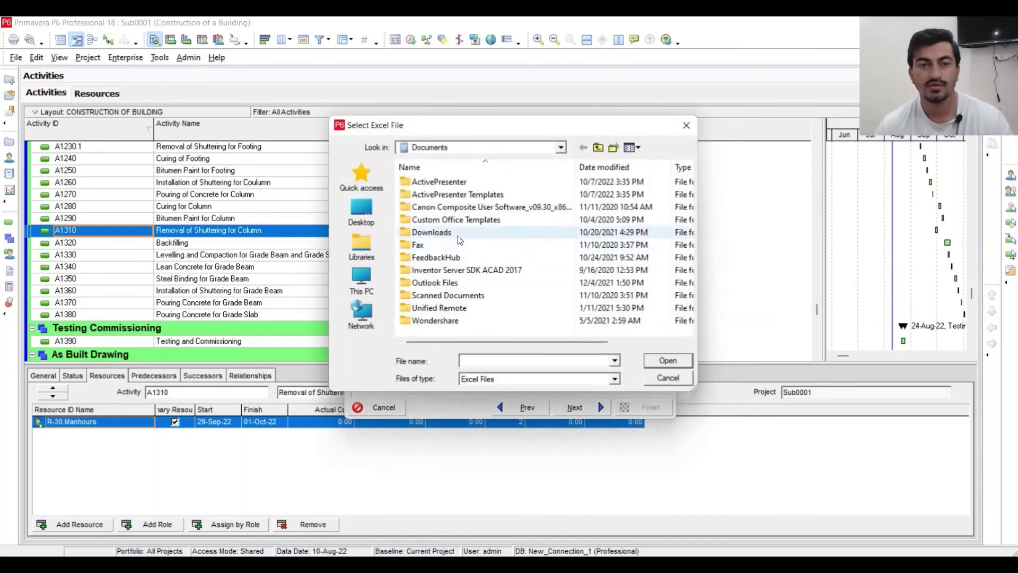
pyautogui.click(361, 212)
pyautogui.scroll(-5, 591, 303)
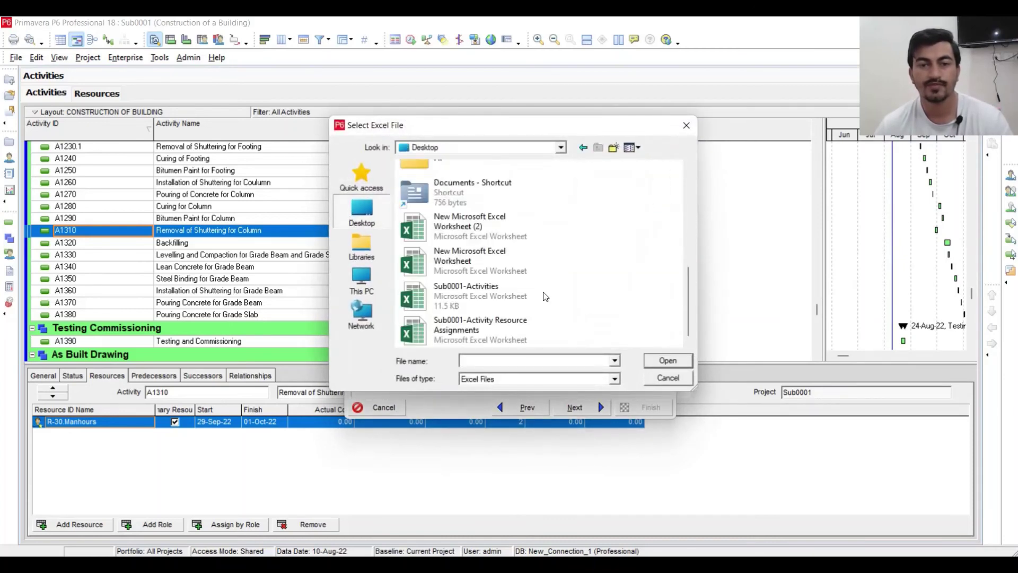
pyautogui.click(453, 330)
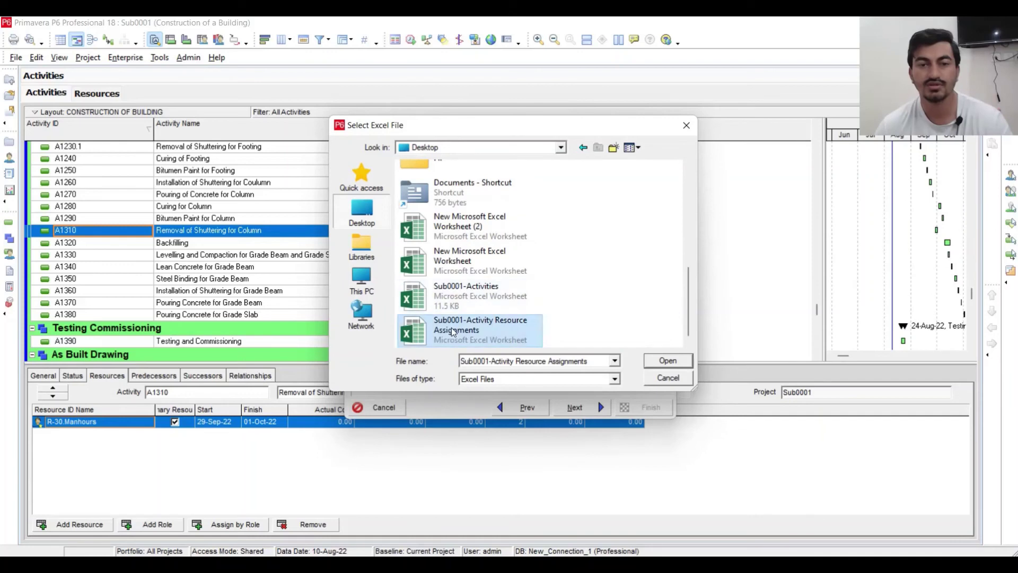
pyautogui.click(669, 361)
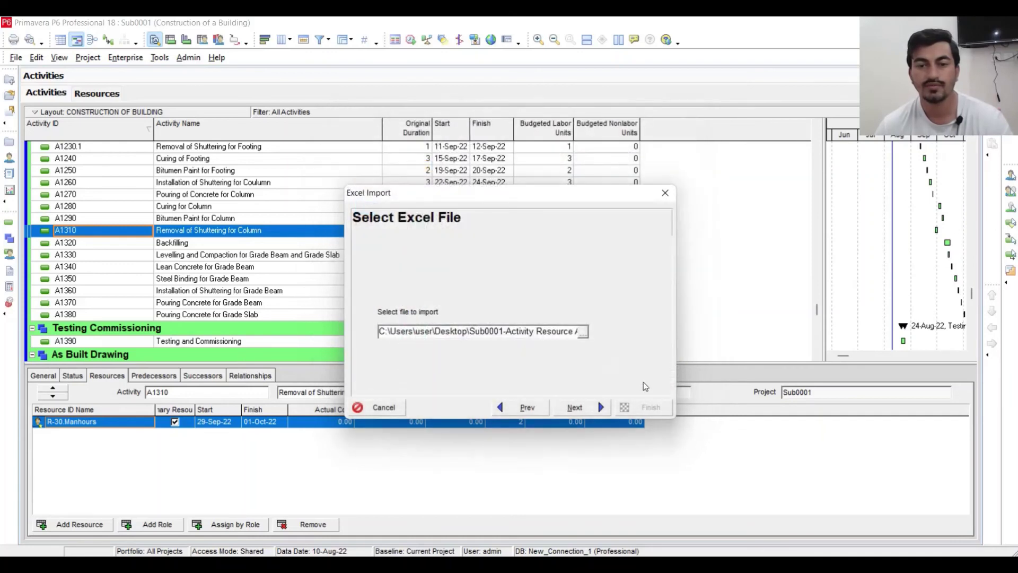
# Set Resource Assignments as the type of data to import.
pyautogui.click(594, 408)
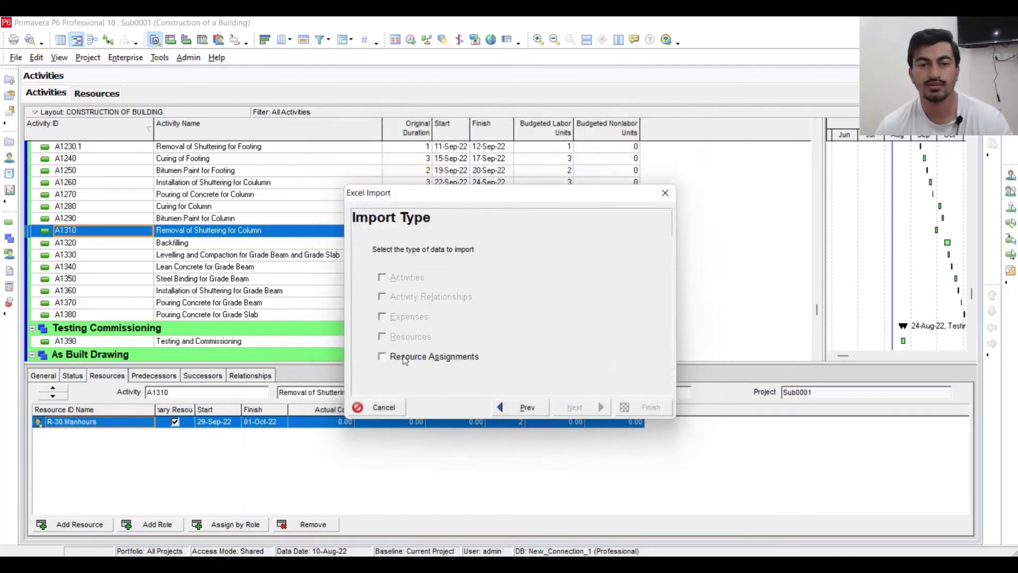
pyautogui.click(405, 358)
pyautogui.click(577, 406)
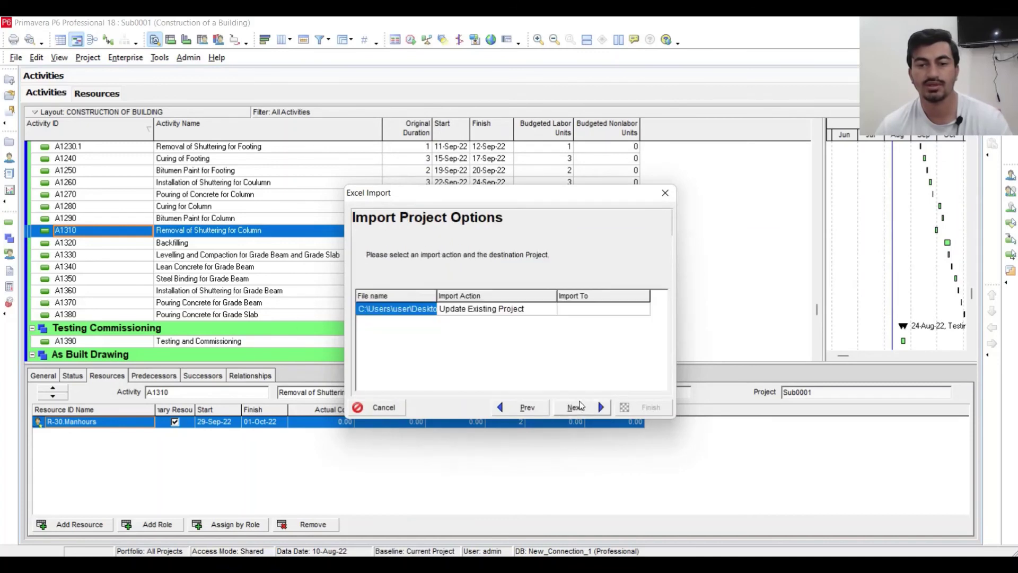
# Set project Sub0001 as the destination of the update, run the import and close the import result.
pyautogui.click(604, 309)
pyautogui.click(643, 308)
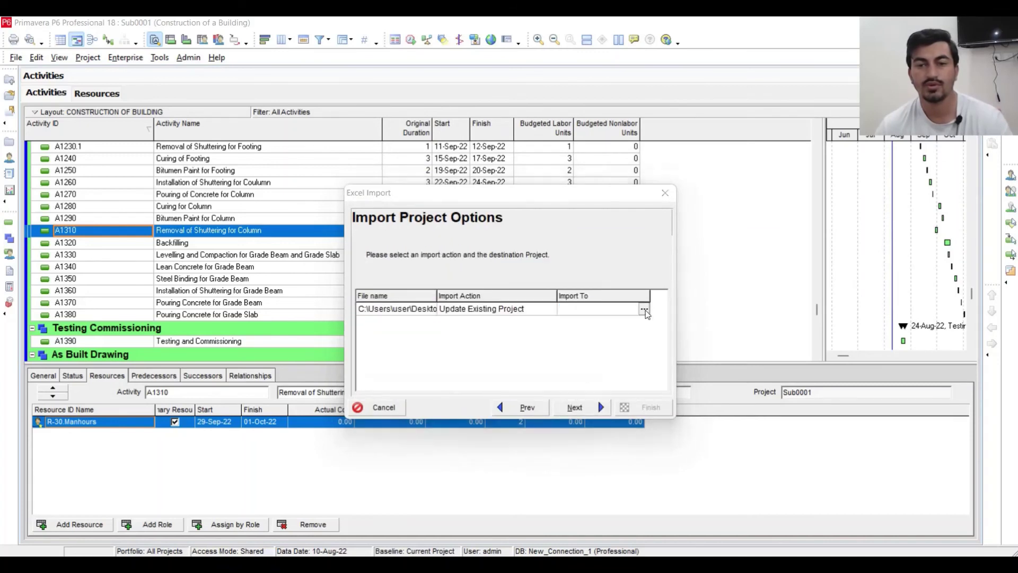
pyautogui.click(614, 140)
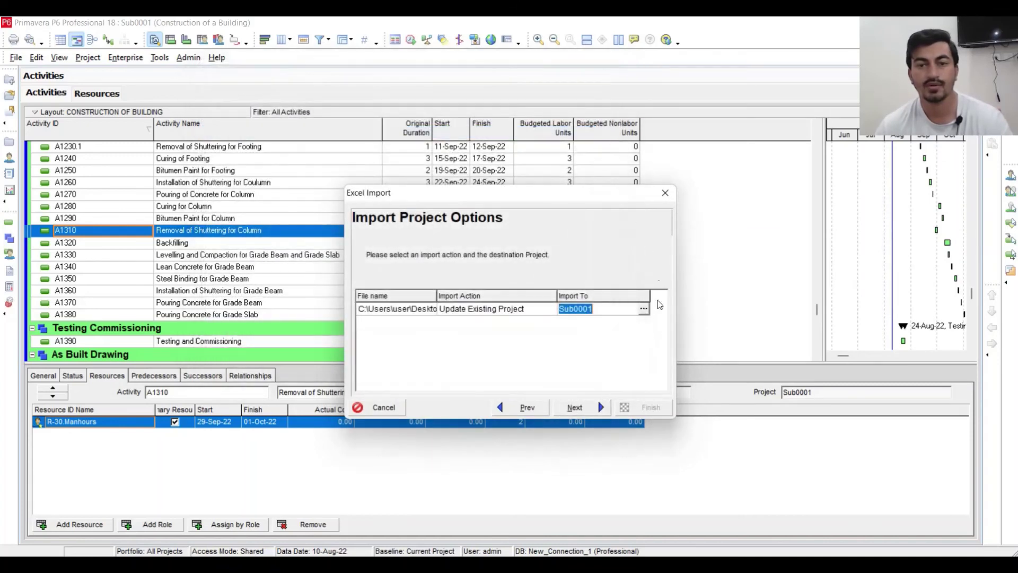
pyautogui.click(575, 407)
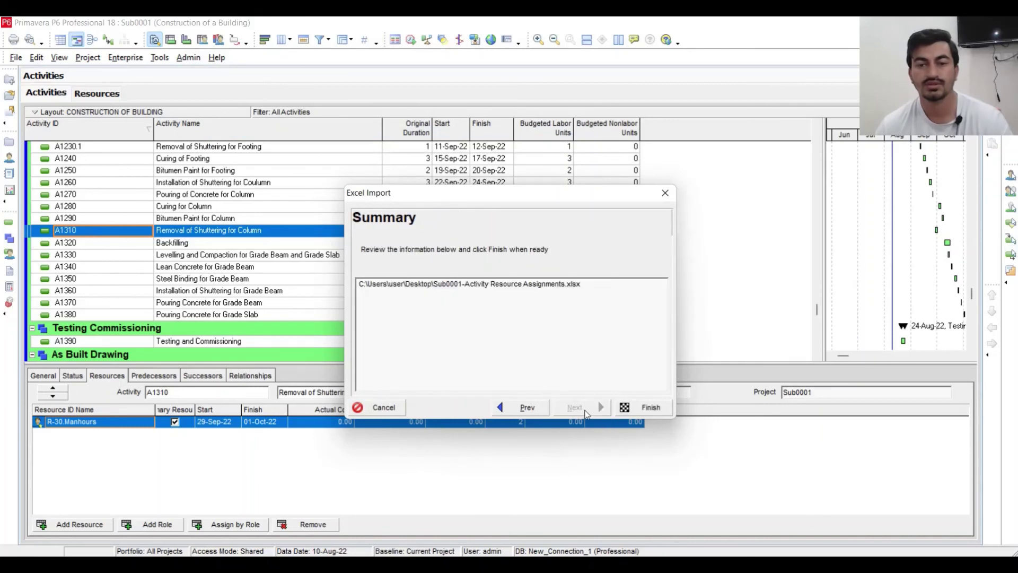
pyautogui.click(648, 407)
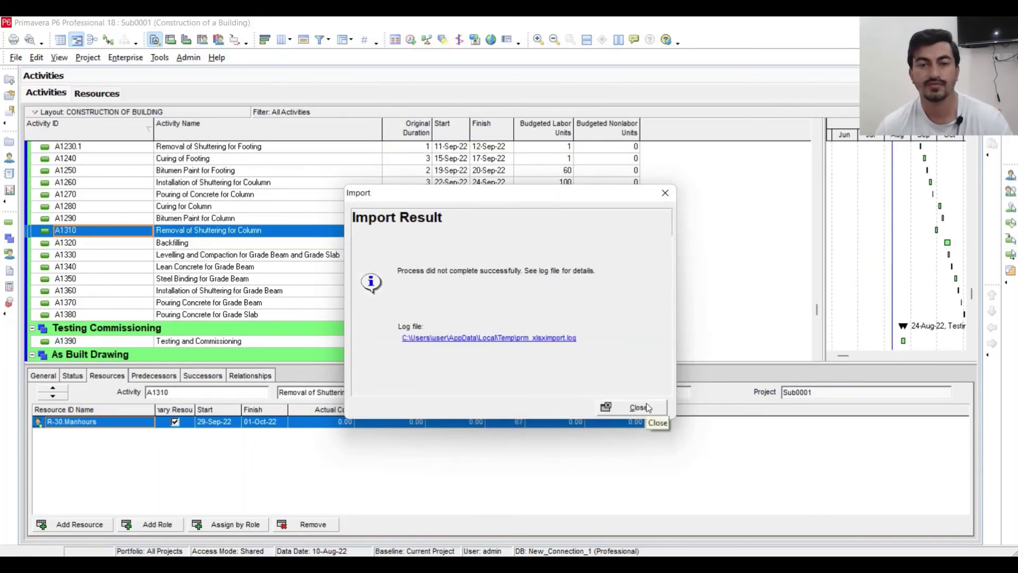
pyautogui.click(647, 405)
# Examine the Budgeted Labor Units of the Construction activities, including Site Cleaning, Excavation, Bitumen Paint for Footing and Steel Binding for Grade Beam.
pyautogui.scroll(3, 581, 215)
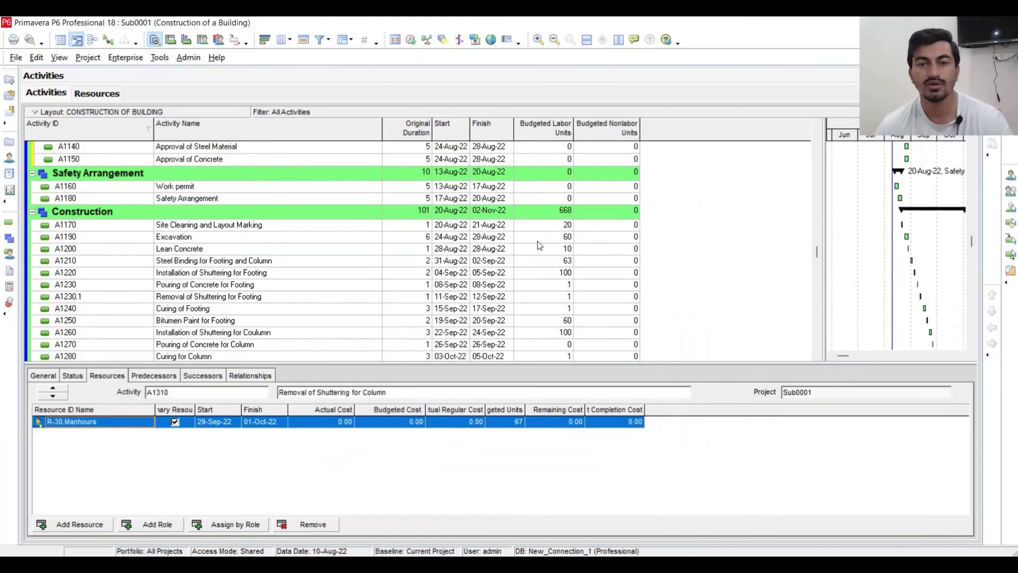
pyautogui.click(549, 225)
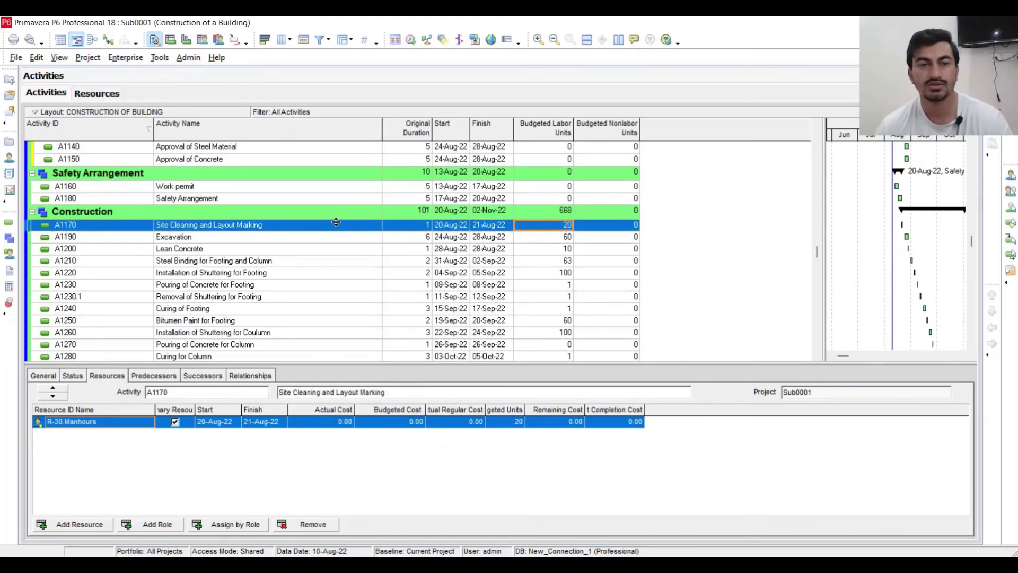
pyautogui.click(543, 239)
pyautogui.scroll(-6, 552, 241)
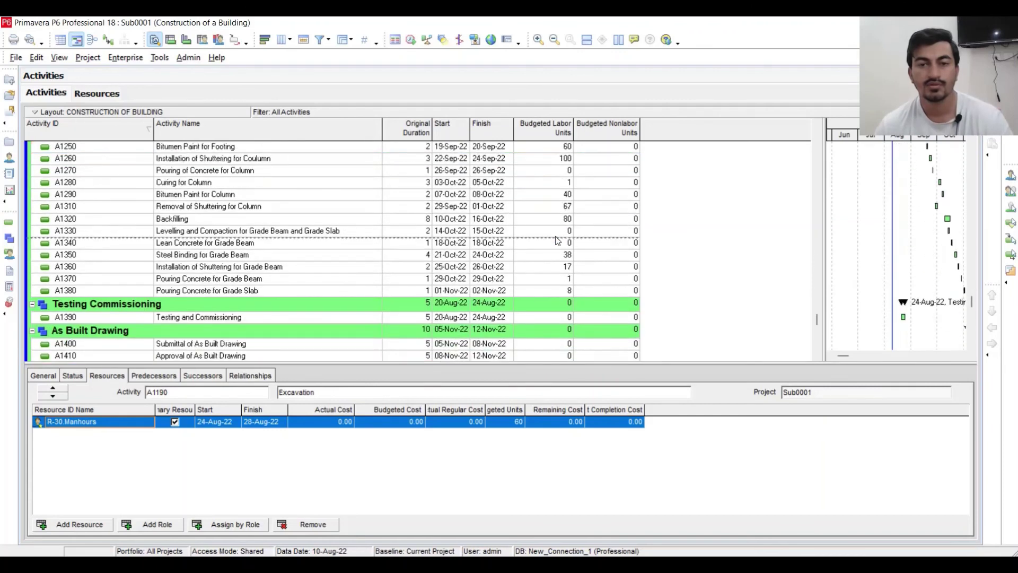
pyautogui.scroll(-1, 554, 242)
pyautogui.click(559, 231)
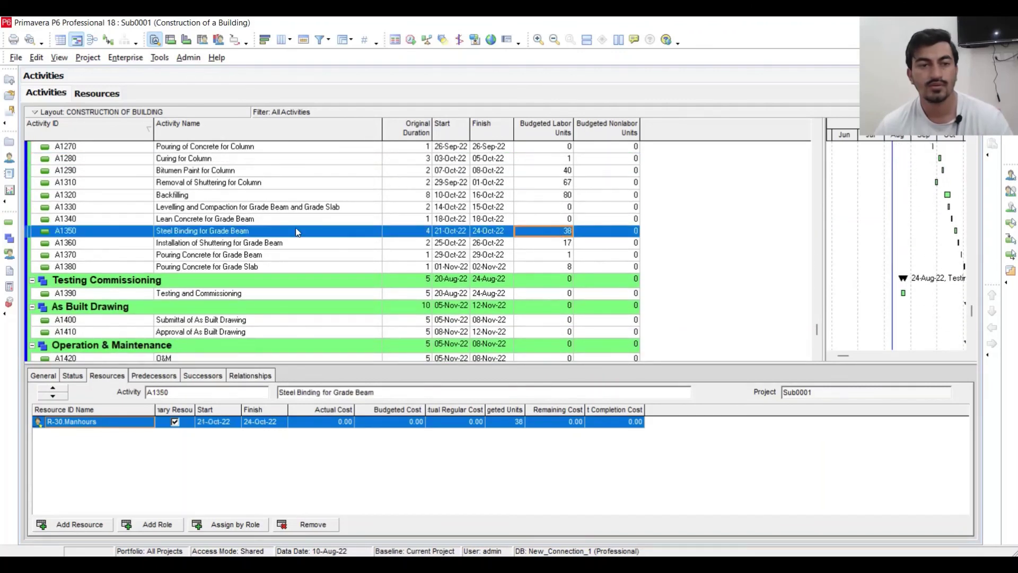
pyautogui.scroll(5, 324, 222)
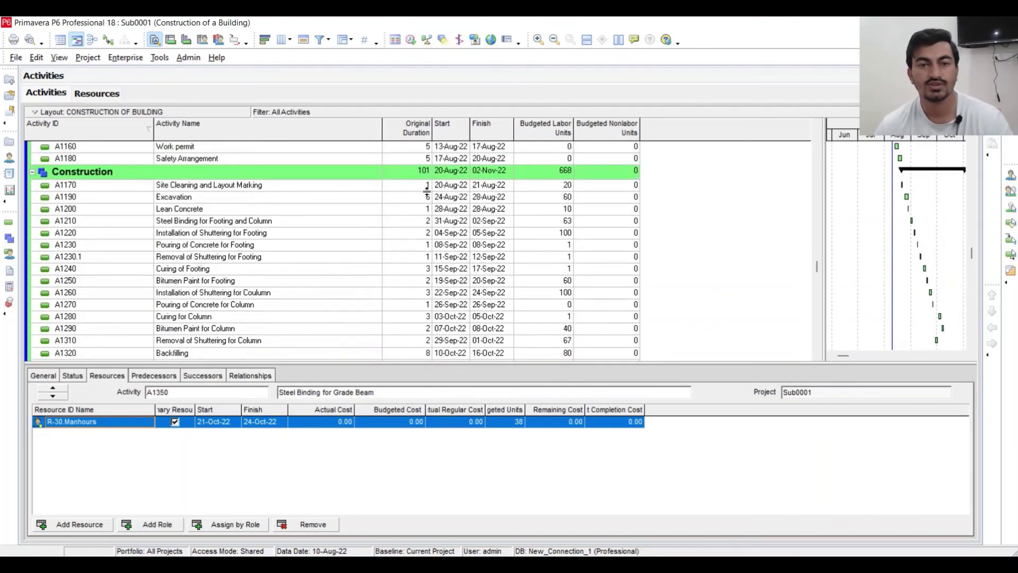
pyautogui.click(427, 187)
pyautogui.click(561, 190)
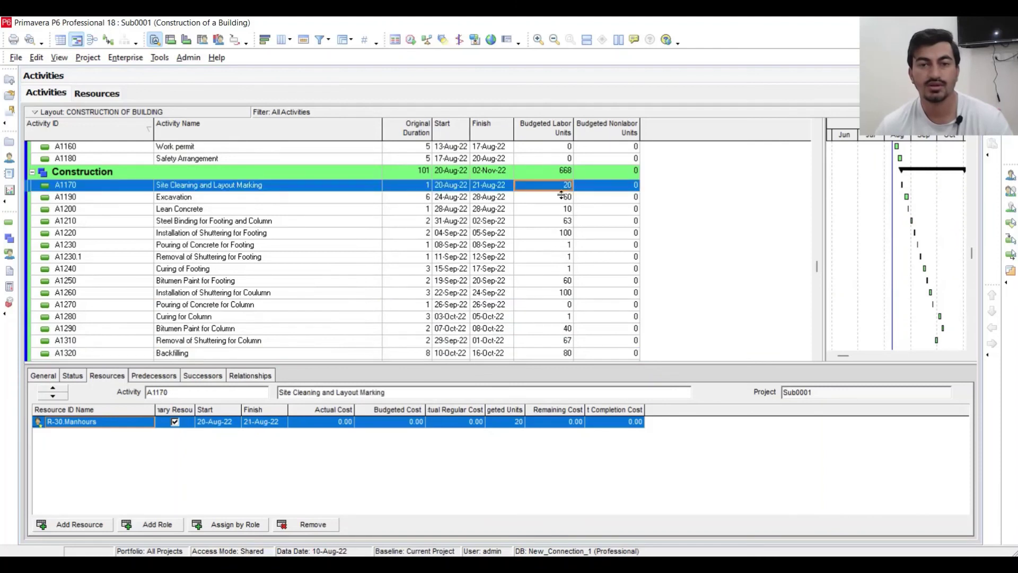
pyautogui.click(562, 201)
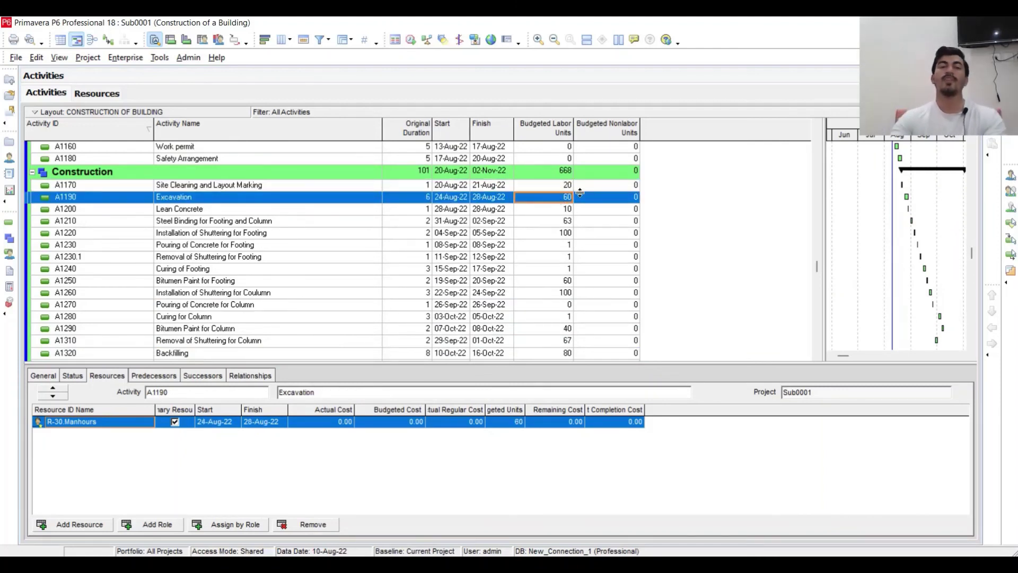
pyautogui.click(533, 281)
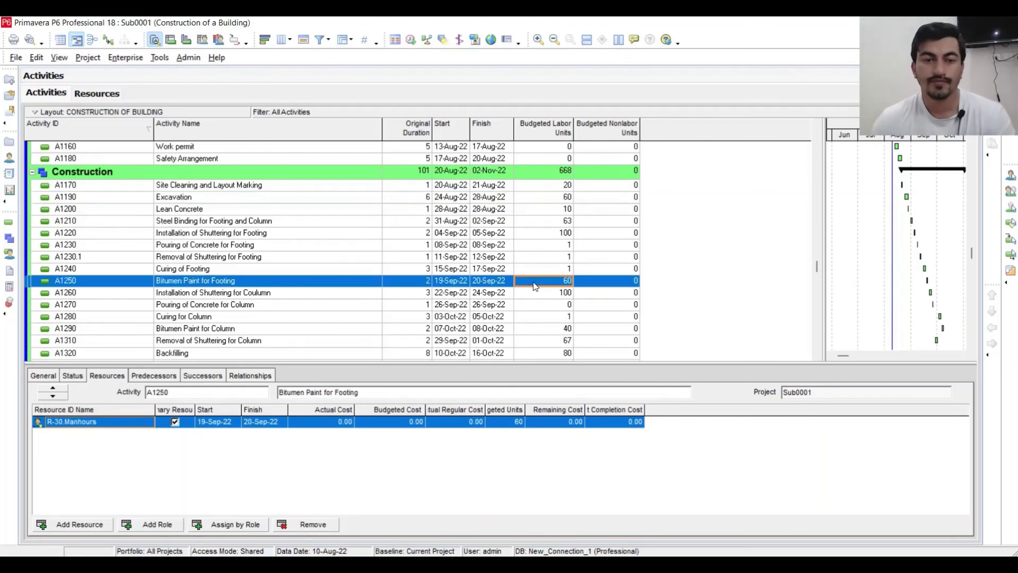
pyautogui.click(234, 283)
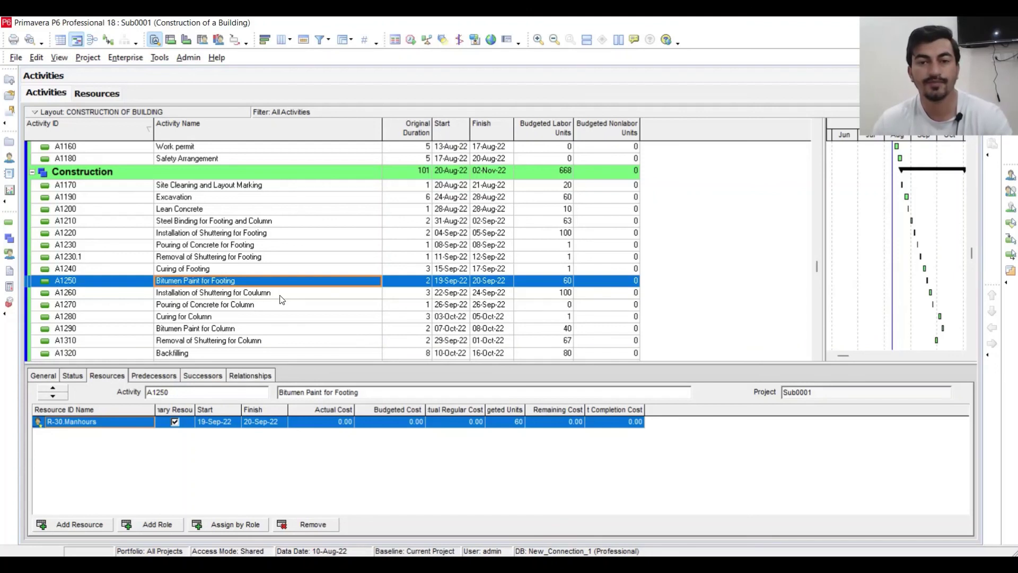
pyautogui.click(214, 286)
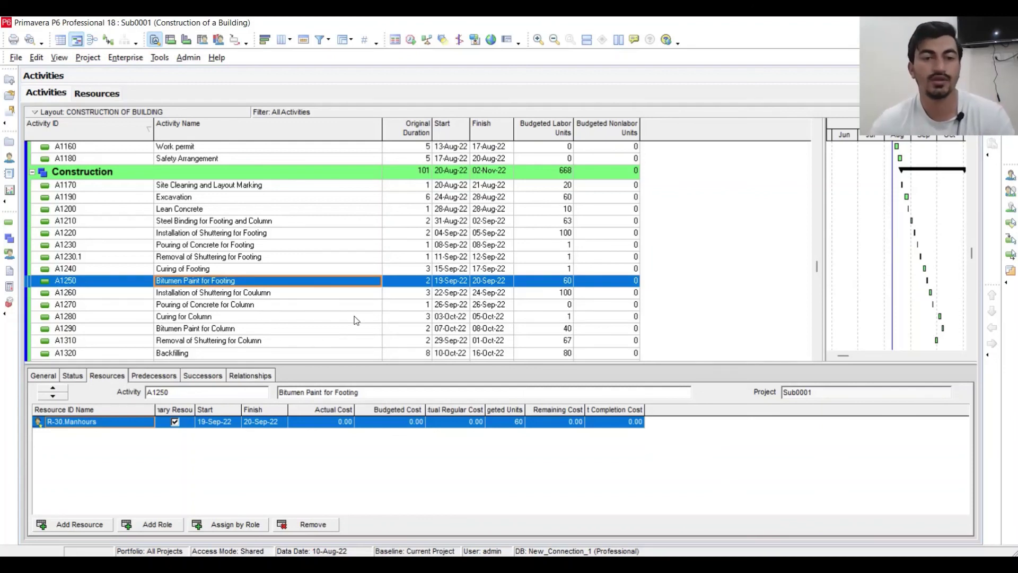
pyautogui.click(840, 563)
pyautogui.click(800, 510)
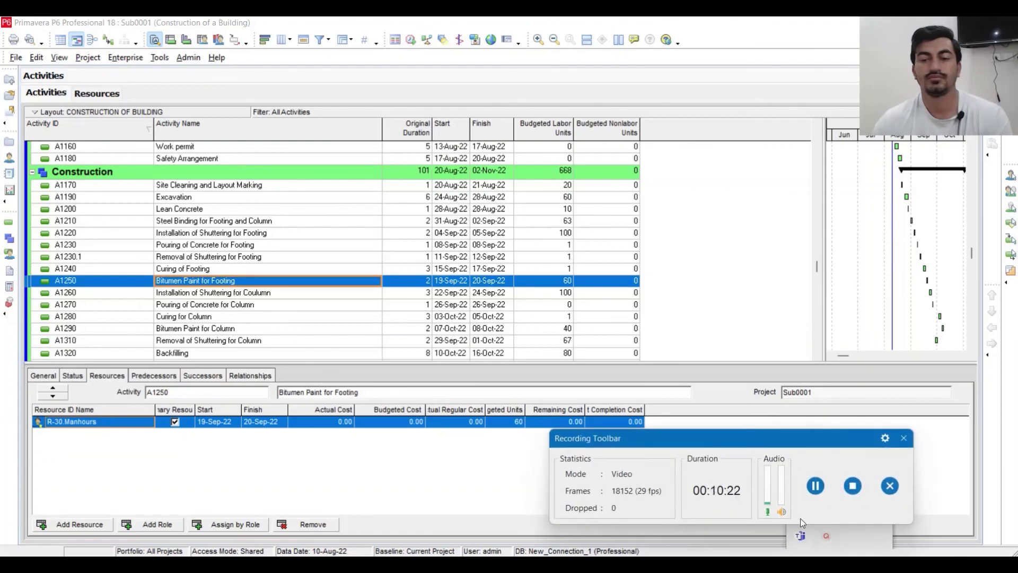